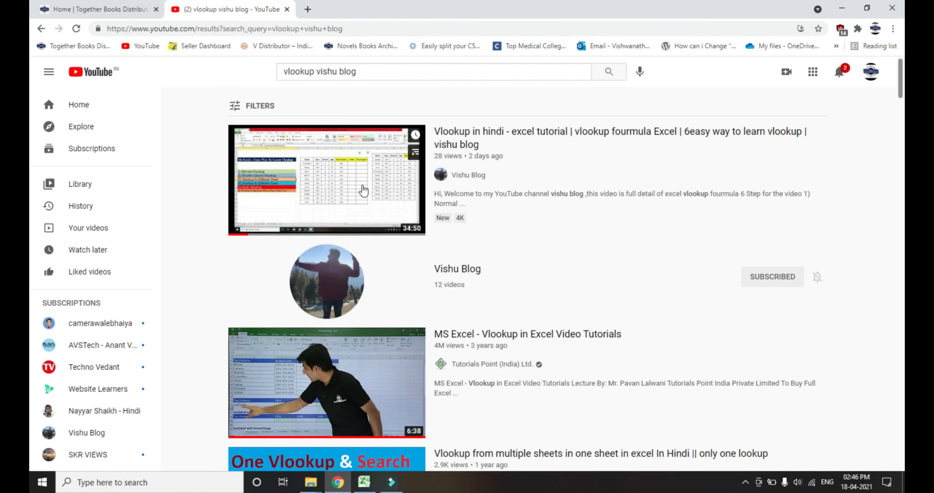
Play the Vlookup in Hindi tutorial video from the search results, and close its tab.
click(347, 186)
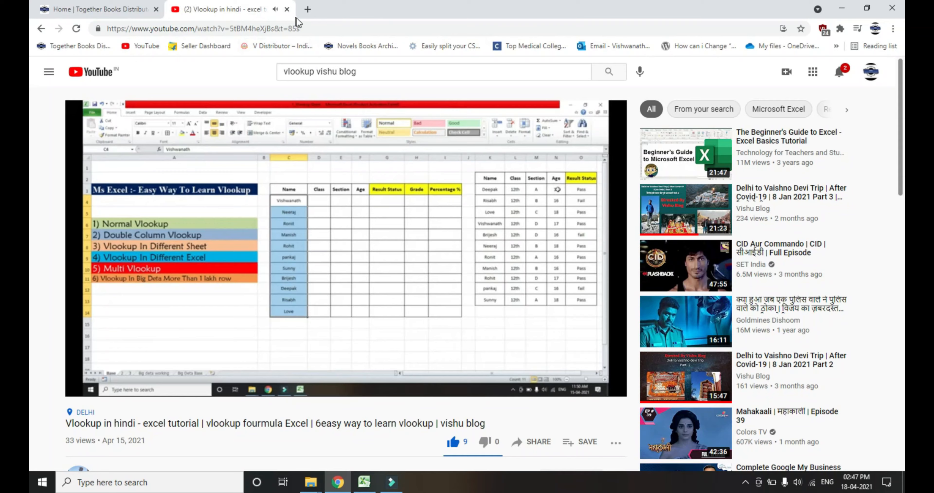
click(286, 9)
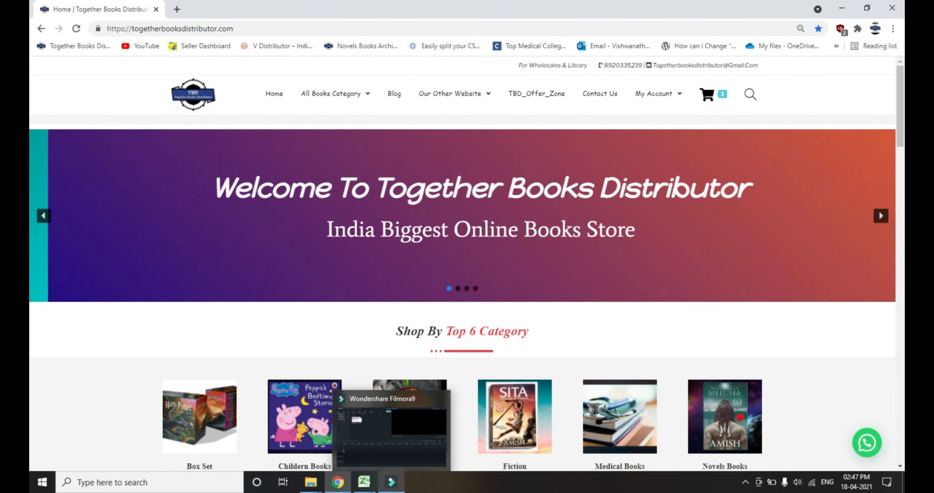
Switch to the Pivot Table workbook in Excel and select the whole Financial Year column of data to check its count.
click(364, 482)
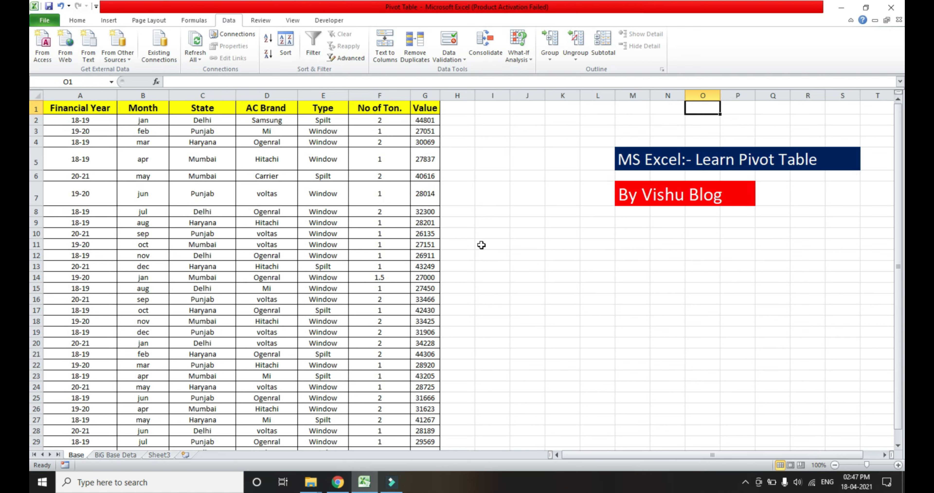
key(Left)
key(ctrl+Left)
key(ctrl+Left)
key(ctrl+shift+Down)
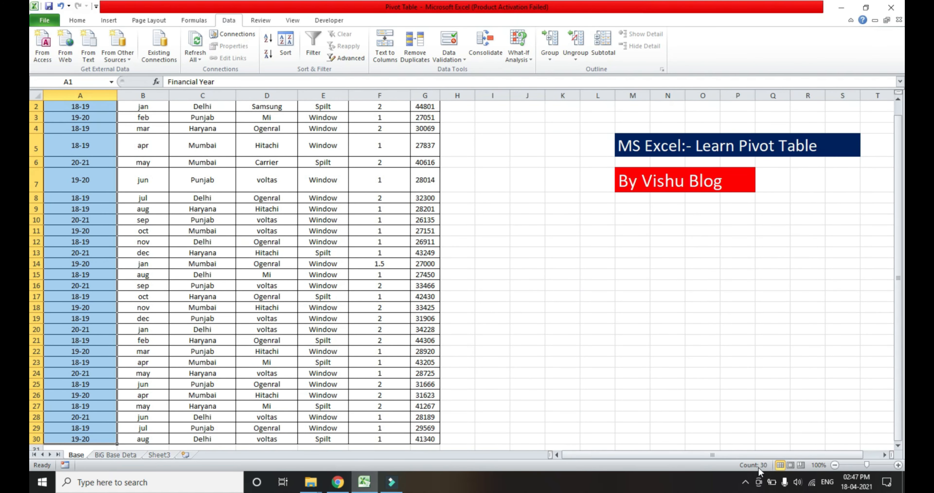
Examine the sample data across the State, AC Brand, Type, No of Ton. and Value columns on the Base sheet.
key(Down)
key(Up)
key(Down)
key(Right)
key(Right)
key(Right)
key(Up)
key(Right)
key(Down)
key(Down)
key(Down)
key(Down)
key(Down)
key(Down)
key(Up)
key(Up)
key(Up)
key(Right)
key(Right)
key(Up)
key(Down)
key(Down)
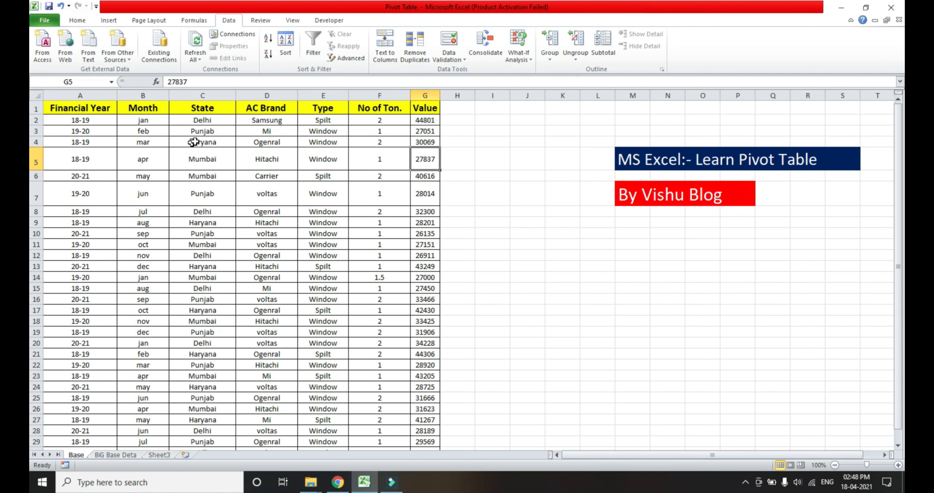
Turn on filtering for the header row of the data.
key(Up)
key(Up)
key(Left)
key(Up)
key(Up)
key(Left)
key(Left)
Filter the State column to show only Delhi.
key(Left)
key(shift+space)
key(ctrl+shift+l)
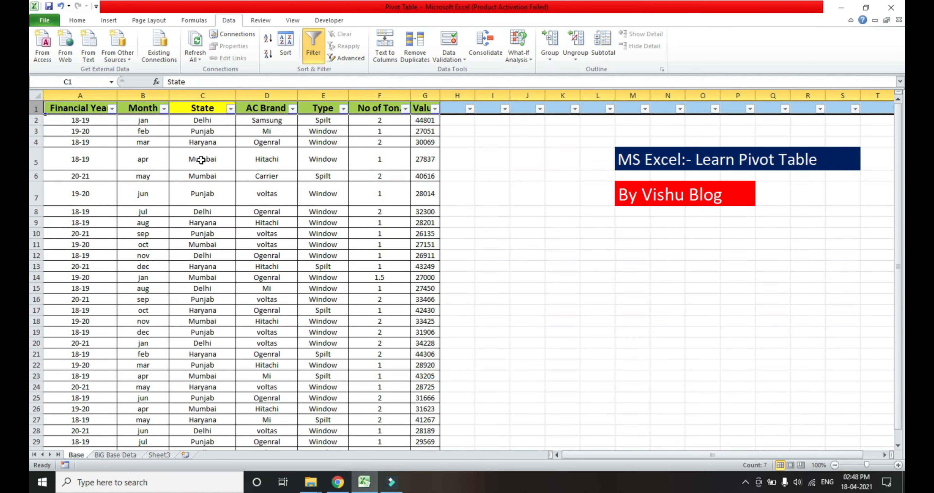
key(Right)
Select the filtered Financial Year and Value entries in turn to check the Delhi record count and value total.
key(Left)
key(Left)
key(Right)
key(alt+Down)
key(Down)
key(Down)
key(Down)
key(Down)
key(Down)
key(Down)
key(Down)
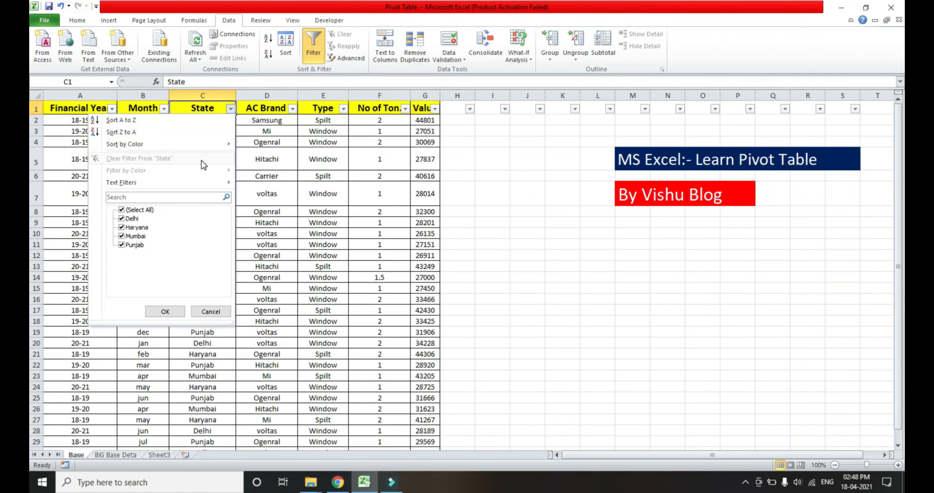
key(space)
key(Down)
key(space)
key(Tab)
key(Return)
key(Left)
key(Left)
key(Down)
key(ctrl+shift+Down)
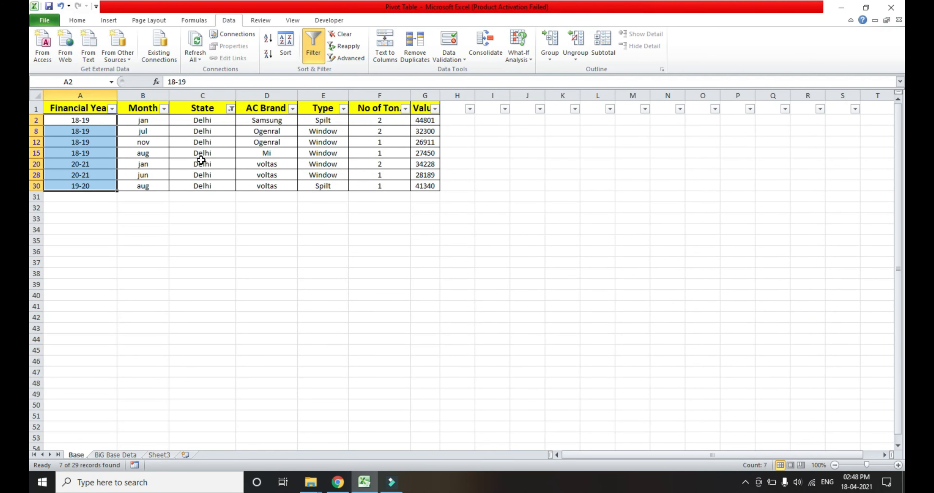
key(Right)
key(Right)
key(Right)
key(Right)
key(Right)
key(Right)
key(ctrl+shift+Down)
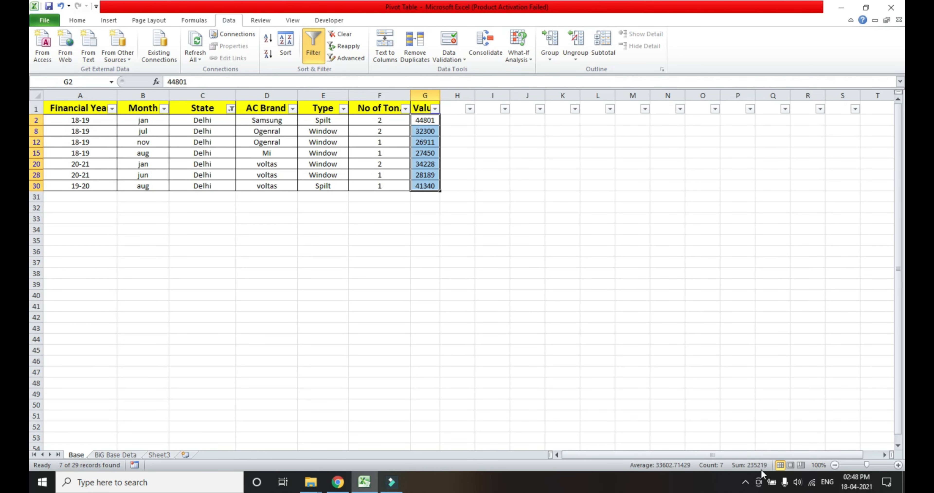
Remove the filter from the header row so all records are shown.
key(ctrl+Home)
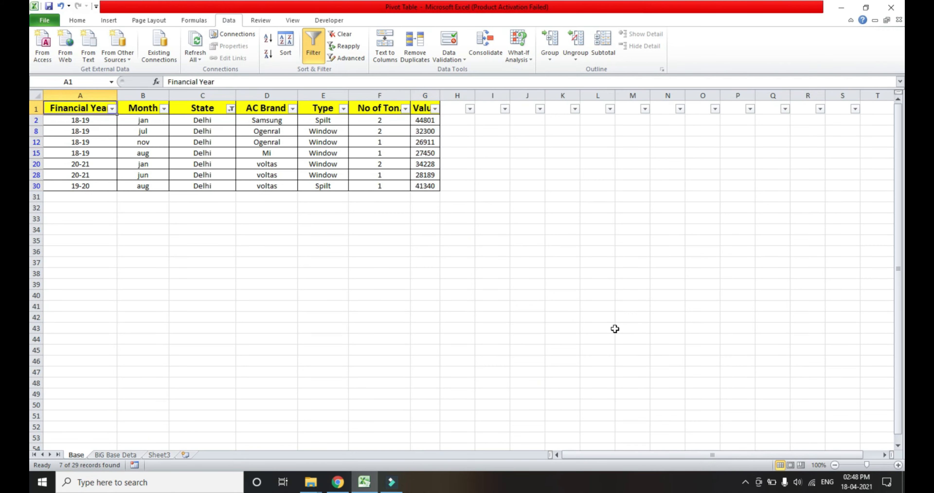
key(shift+space)
key(ctrl+shift+l)
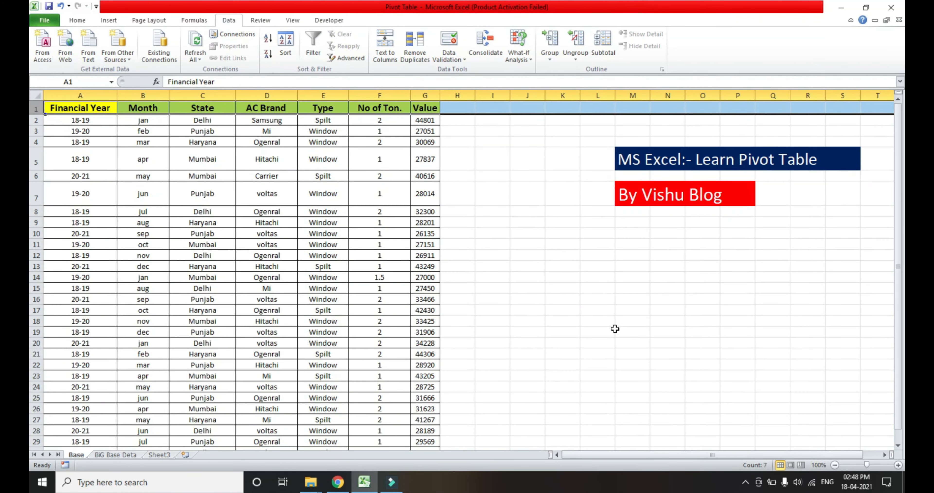
Review the full list of records and the Financial Year, State and AC Brand headings.
key(Down)
key(ctrl+shift+Down)
key(ctrl+Up)
key(Down)
key(Right)
key(Right)
key(Up)
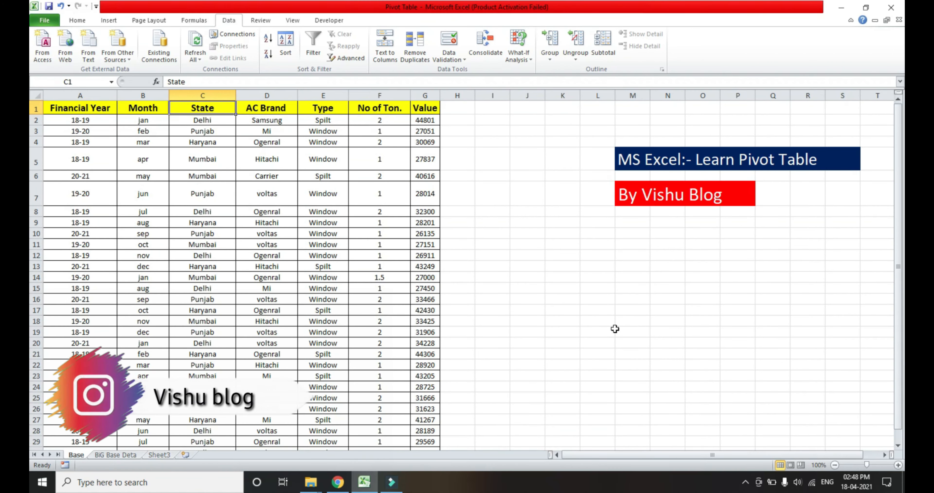
key(Down)
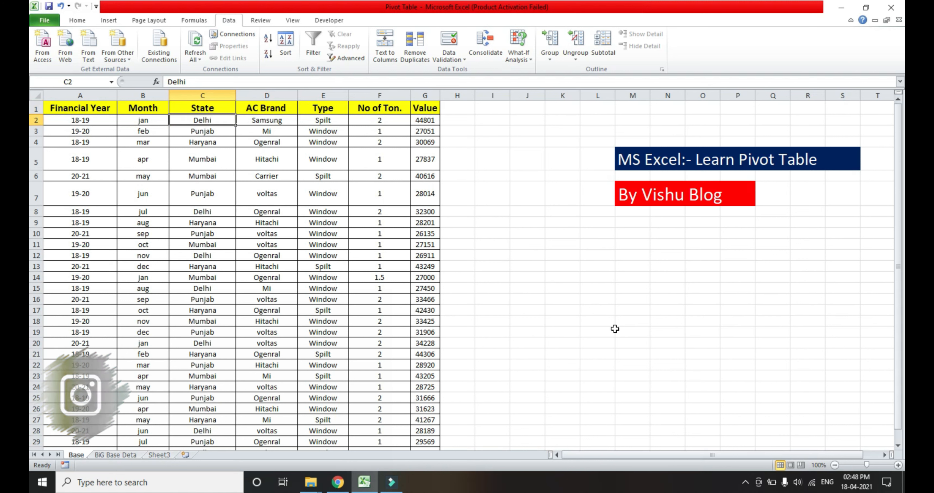
key(Right)
key(Up)
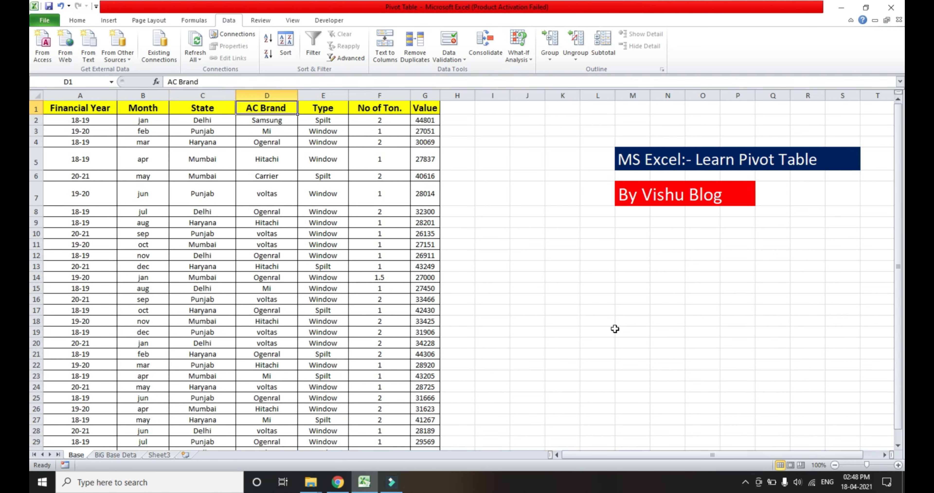
key(Left)
key(Left)
key(Left)
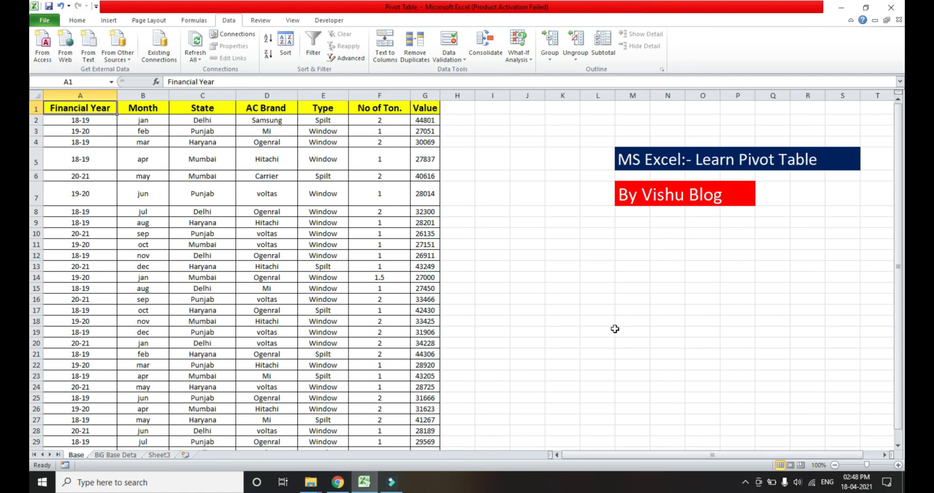
Examine the header row to check that every data column has a heading.
key(Right)
key(Left)
key(ctrl+a)
key(ctrl+Home)
key(shift+space)
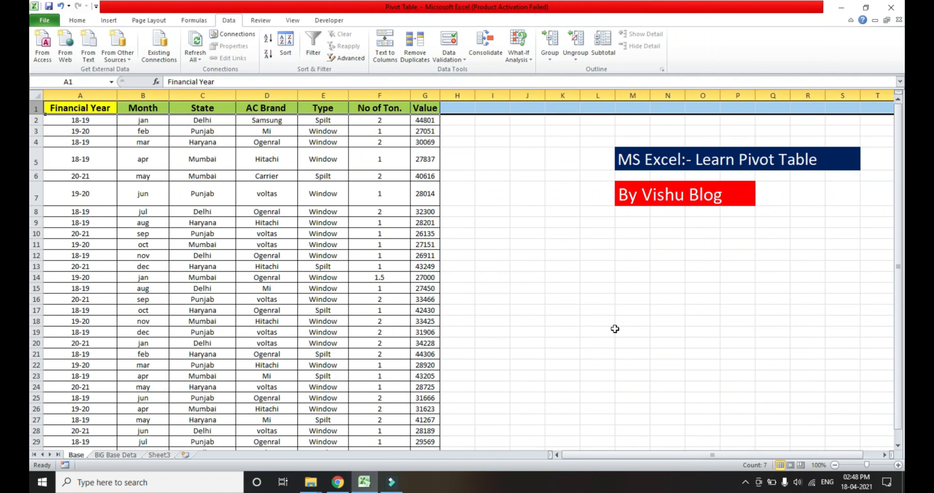
key(Left)
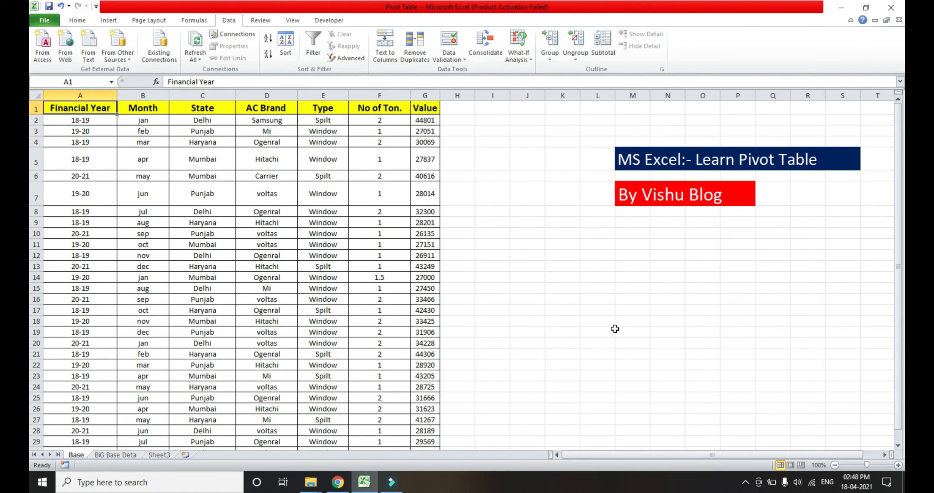
key(Right)
key(Right)
key(Right)
key(Right)
key(Left)
key(shift+space)
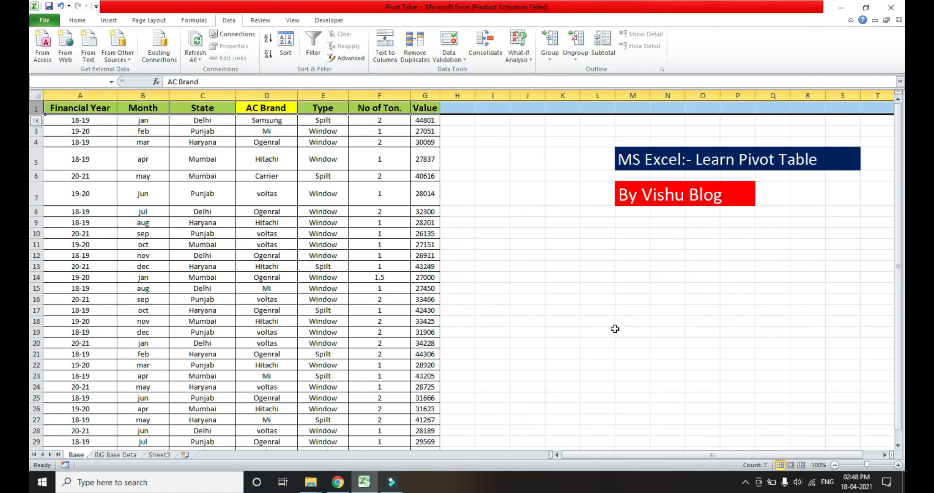
key(Left)
key(Left)
key(Left)
Clear the State heading in cell C1.
key(Right)
key(Right)
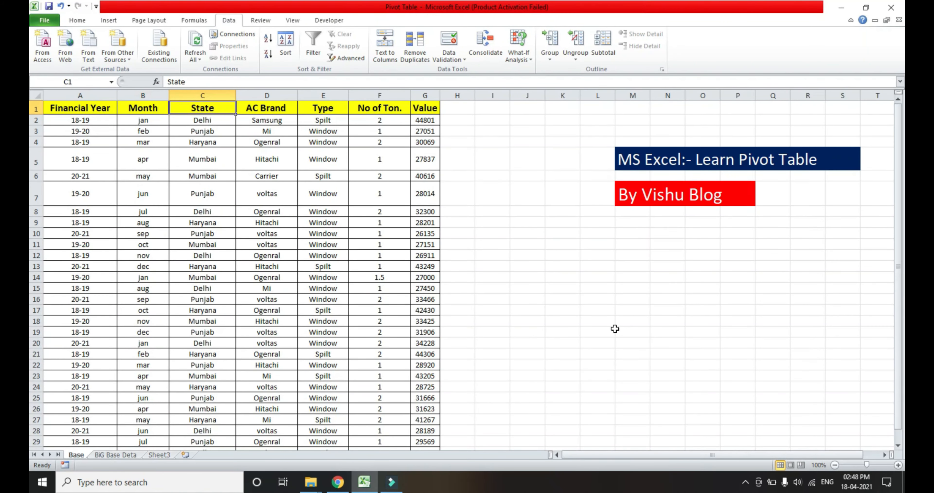
key(Delete)
key(Left)
key(Left)
key(Right)
key(Right)
key(Right)
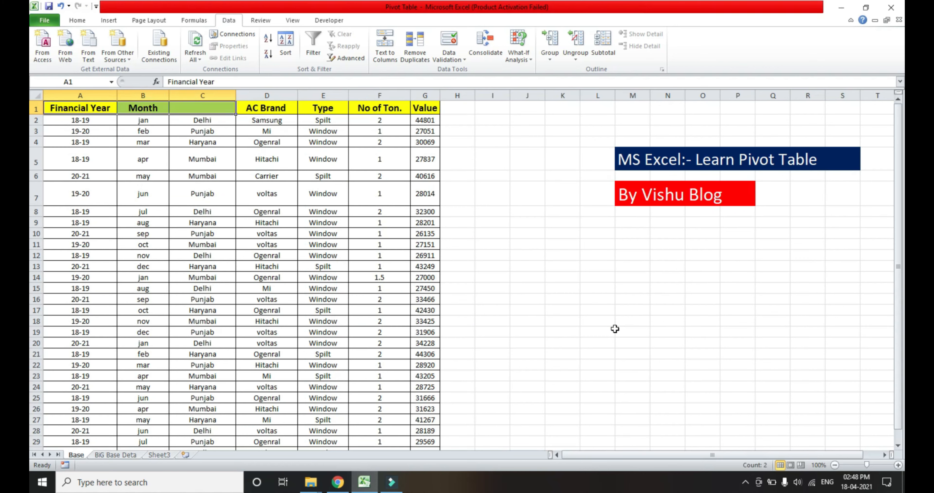
key(Right)
key(Right)
key(Right)
key(Right)
key(Left)
key(Left)
key(Left)
key(Left)
key(Left)
key(Left)
key(Left)
Try to create a PivotTable from the data range A1:G30 while the heading in C1 is blank.
key(ctrl+shift+Right)
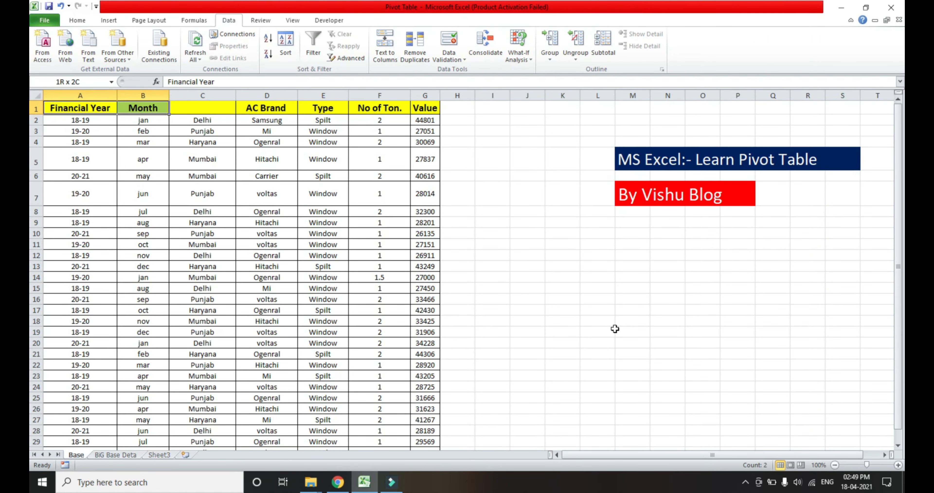
key(ctrl+shift+Right)
key(ctrl+shift+Right)
key(ctrl+shift+Down)
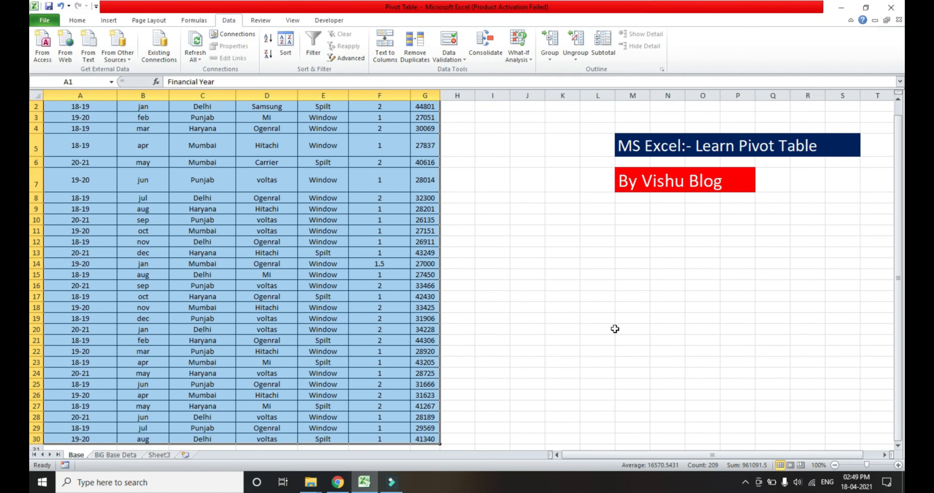
key(alt+n)
key(v)
key(t)
key(Return)
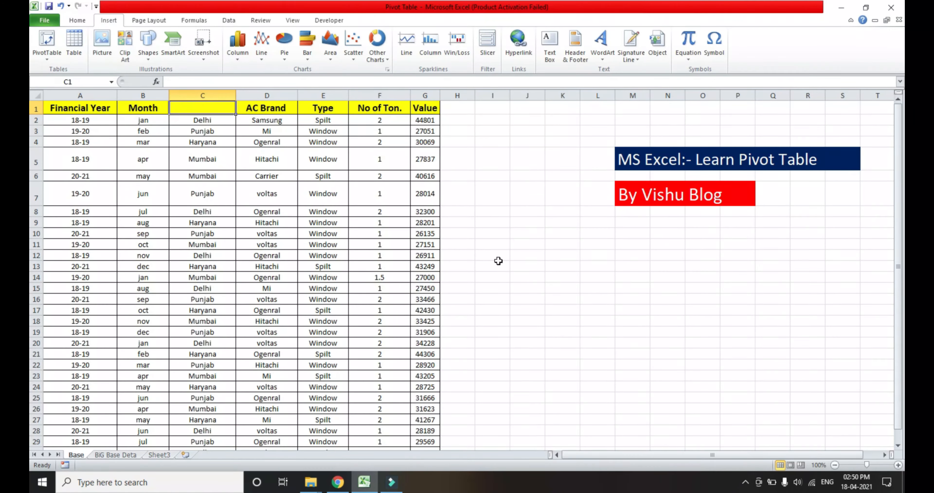
Enter State as the column heading in cell C1.
text(State)
key(Left)
key(Right)
key(Right)
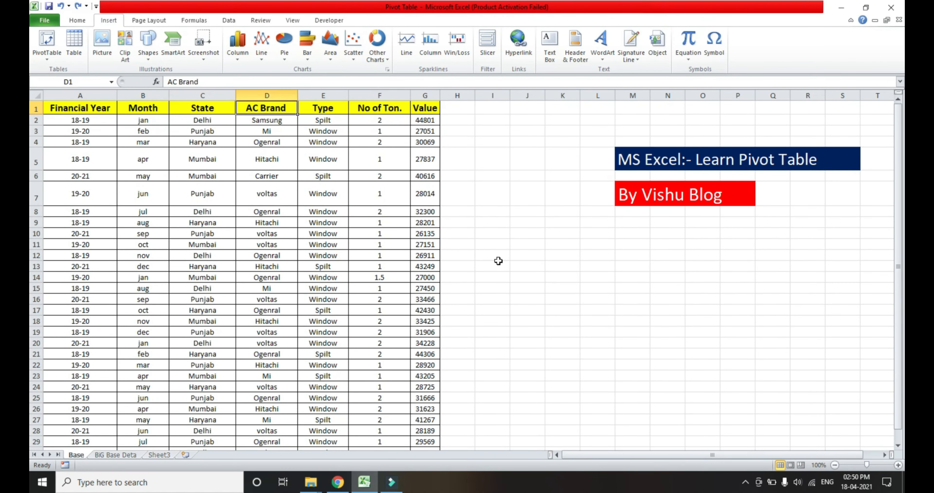
key(Left)
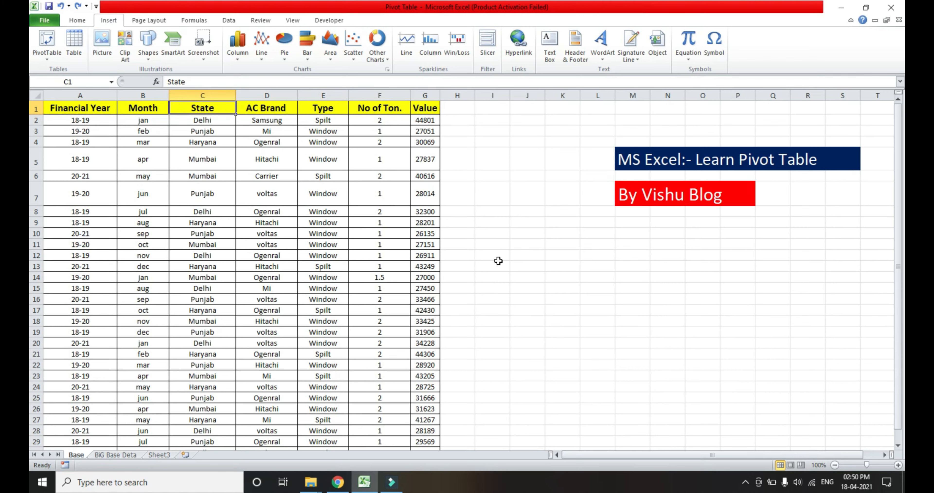
Extend a selection from A1 over the data through G30, and return to cell A1.
key(Left)
key(Left)
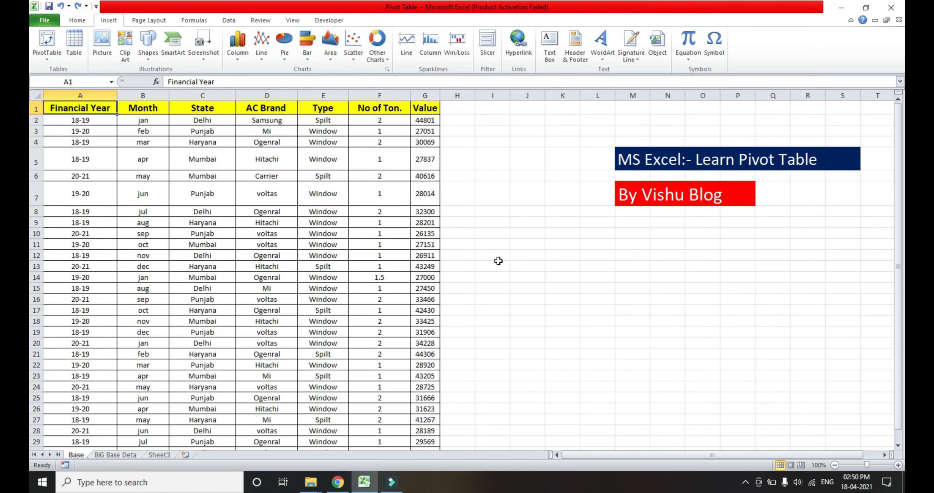
key(shift+Right)
key(shift+Right)
key(shift+Right)
key(shift+Right)
key(shift+Right)
key(shift+Right)
key(shift+Down)
key(shift+Down)
key(shift+Down)
key(shift+Down)
key(shift+Down)
key(shift+Down)
key(shift+Down)
key(shift+Down)
key(shift+Down)
key(shift+Down)
key(shift+Down)
key(shift+Down)
key(shift+Down)
key(shift+Down)
key(shift+Down)
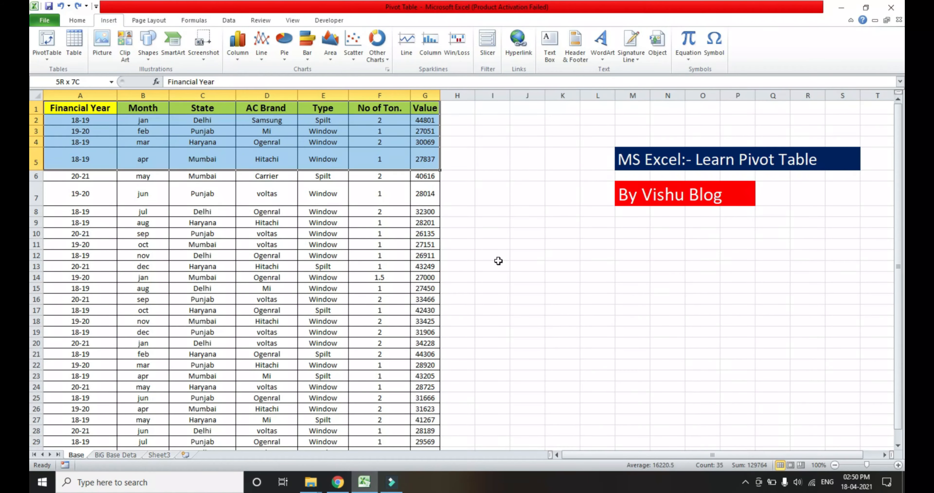
key(shift+Down)
key(shift+Down)
key(shift+Down)
key(shift+Down)
key(shift+Down)
key(shift+Down)
key(shift+Down)
key(shift+Down)
key(shift+Down)
key(shift+Down)
key(shift+Down)
key(shift+Down)
key(shift+Down)
key(shift+Down)
key(shift+Down)
key(shift+Down)
key(shift+Down)
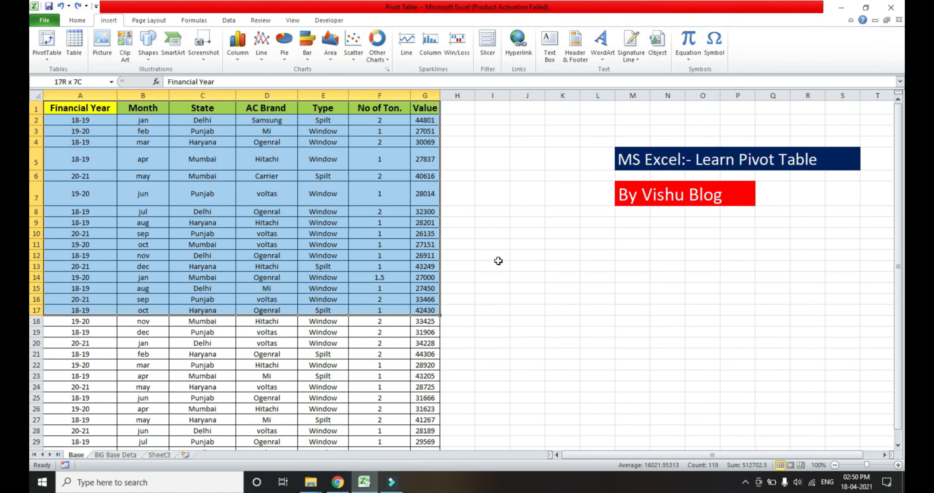
key(shift+Up)
key(shift+Up)
key(shift+Up)
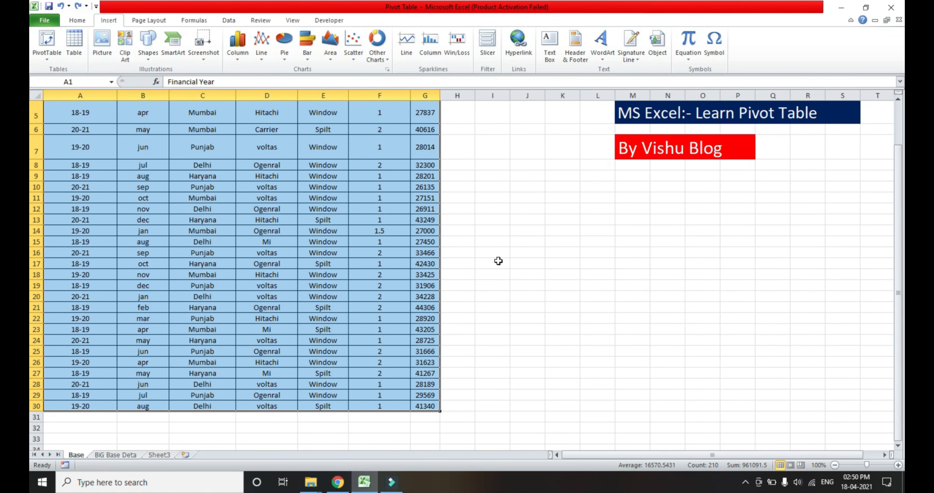
key(ctrl+Home)
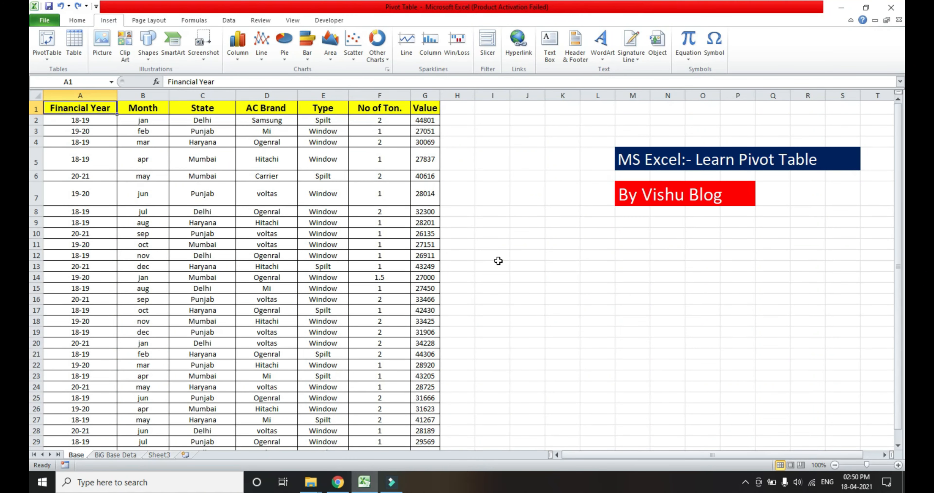
Select the AC sales data from A1 through G30 on the Base sheet, including the headings.
key(ctrl+shift+Down)
key(ctrl+shift+Right)
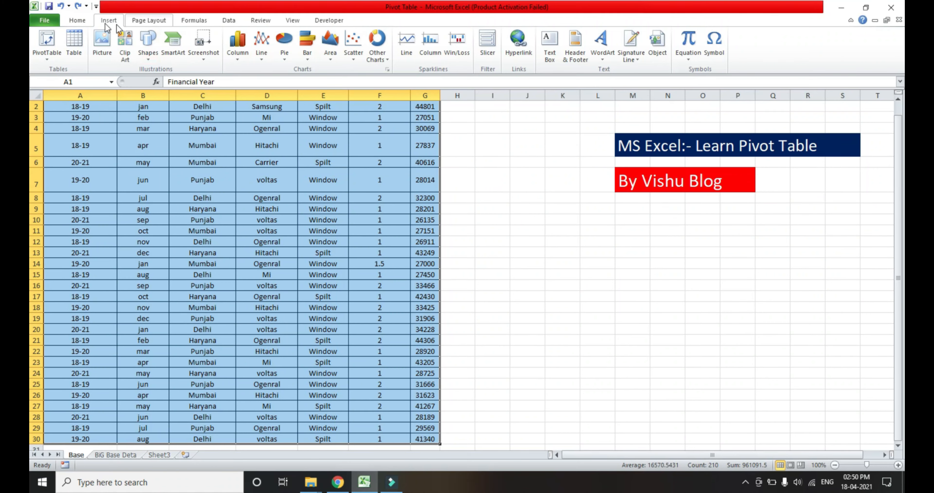
Create a PivotTable from Base A1:G30 on the existing worksheet at cell M12, and undo its creation.
click(82, 21)
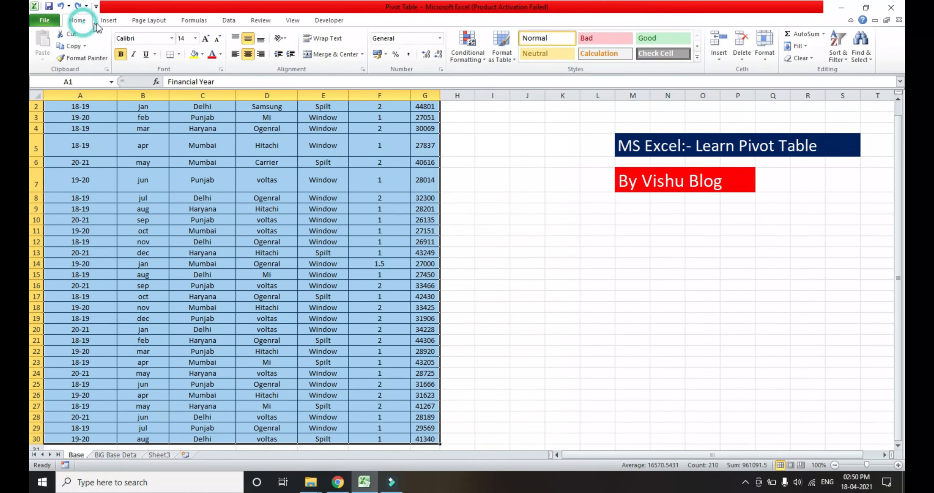
click(112, 23)
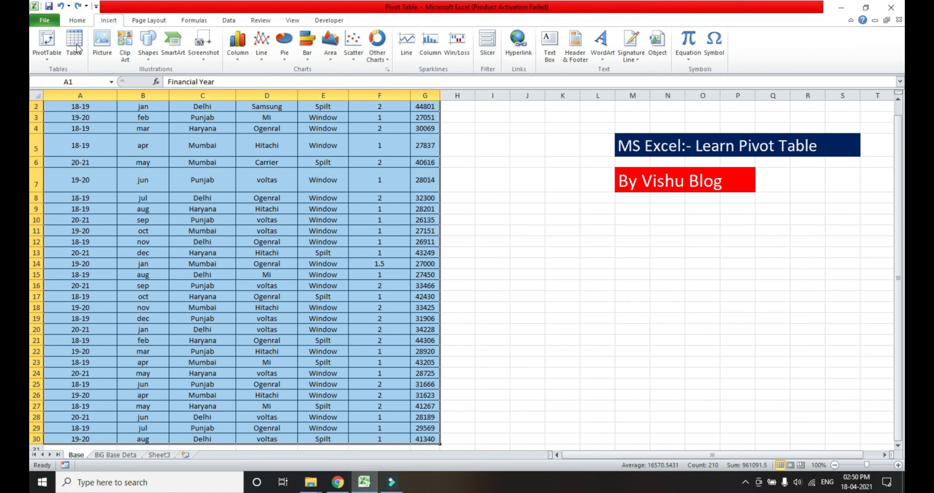
click(51, 56)
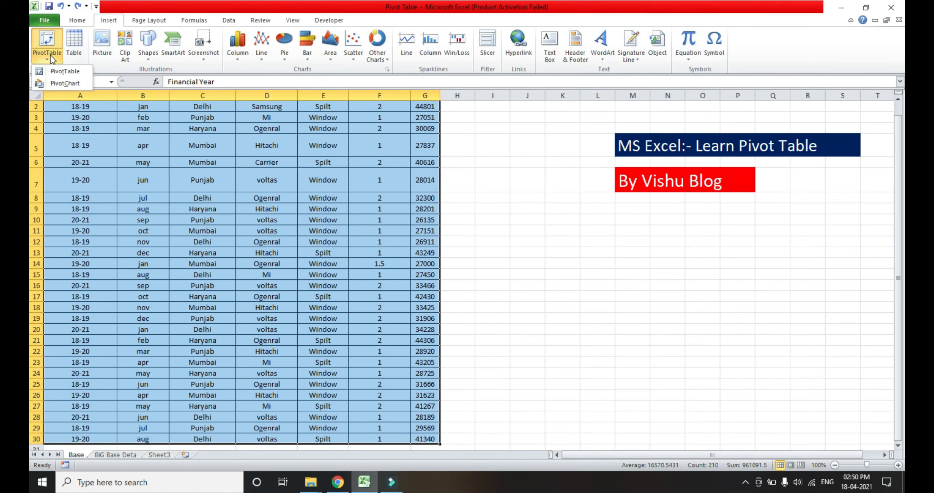
click(62, 73)
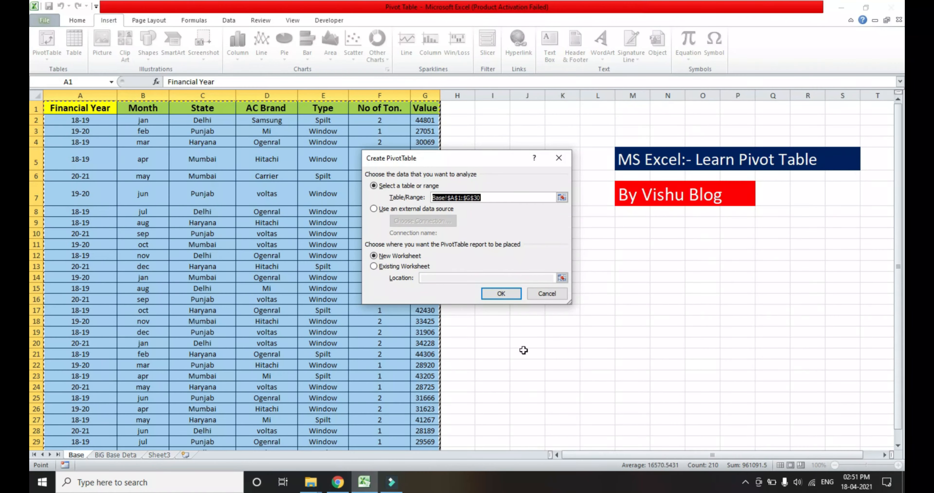
click(374, 267)
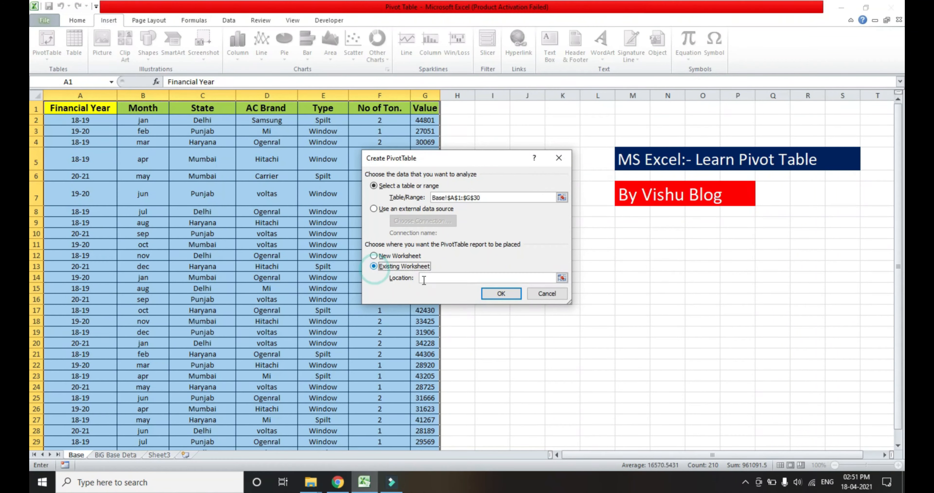
click(501, 278)
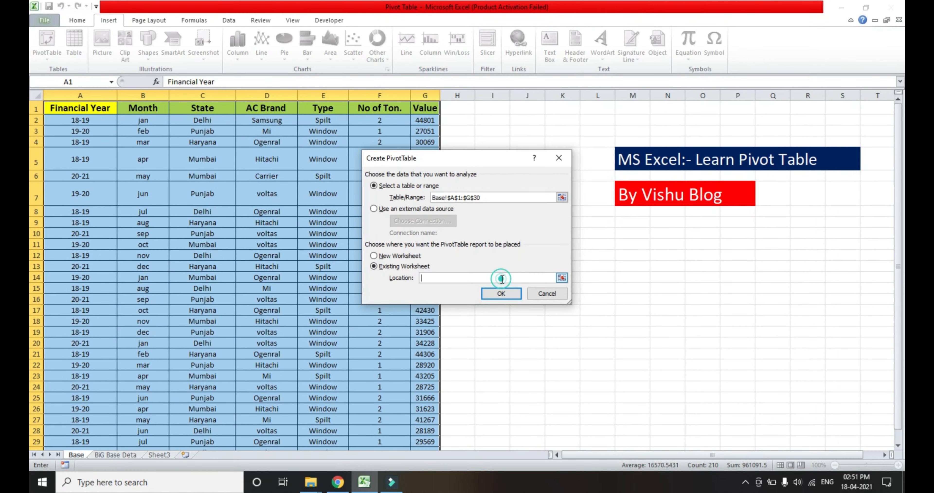
click(637, 255)
click(747, 259)
click(660, 364)
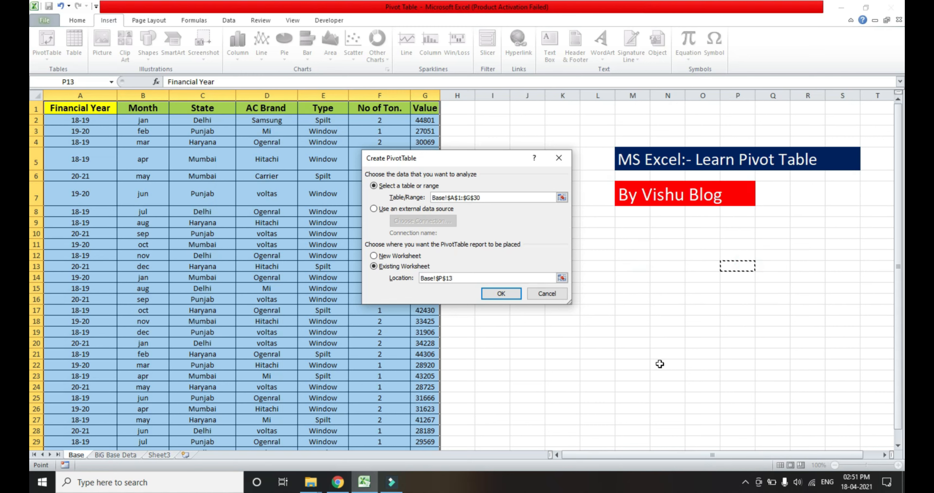
click(635, 259)
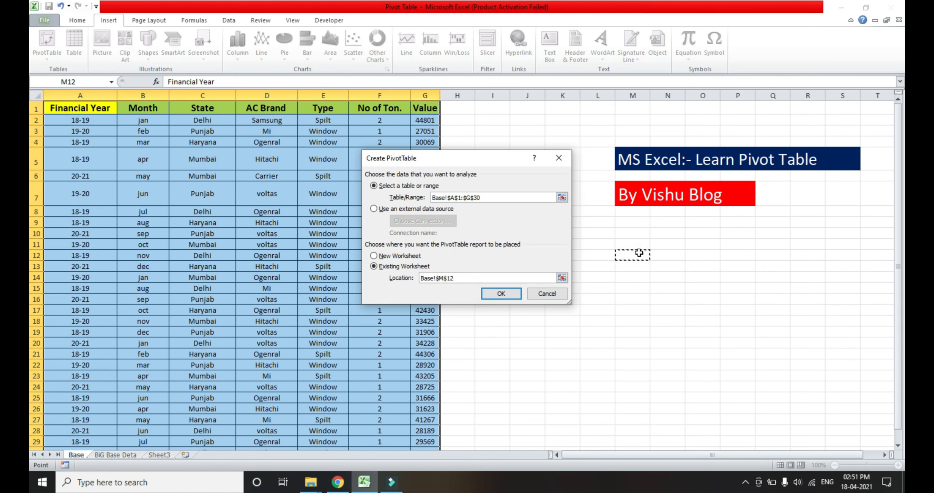
click(500, 293)
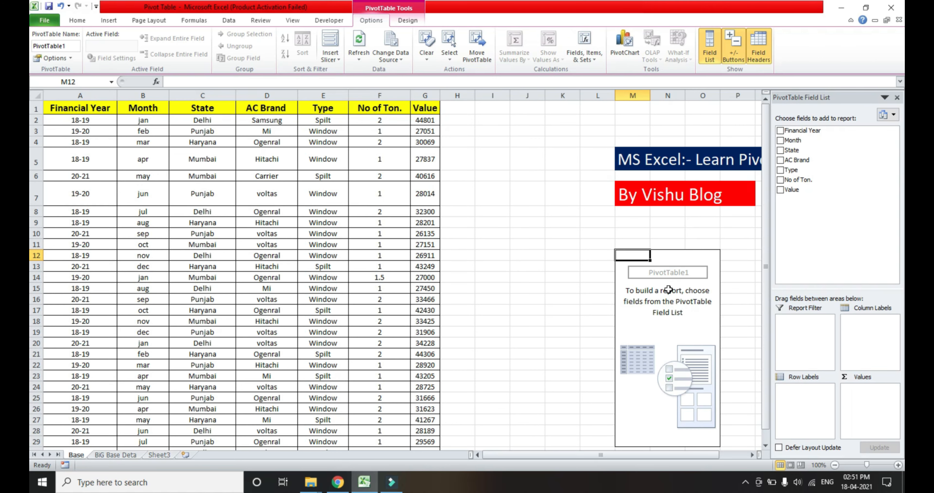
key(ctrl+z)
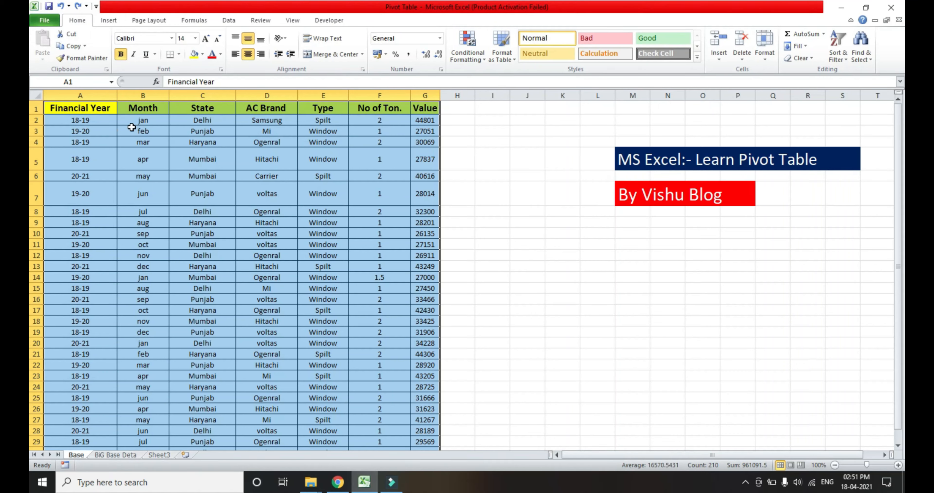
Create a PivotTable from Base A1:G30 on a new worksheet, and switch to the Base sheet and back to the new one.
click(109, 21)
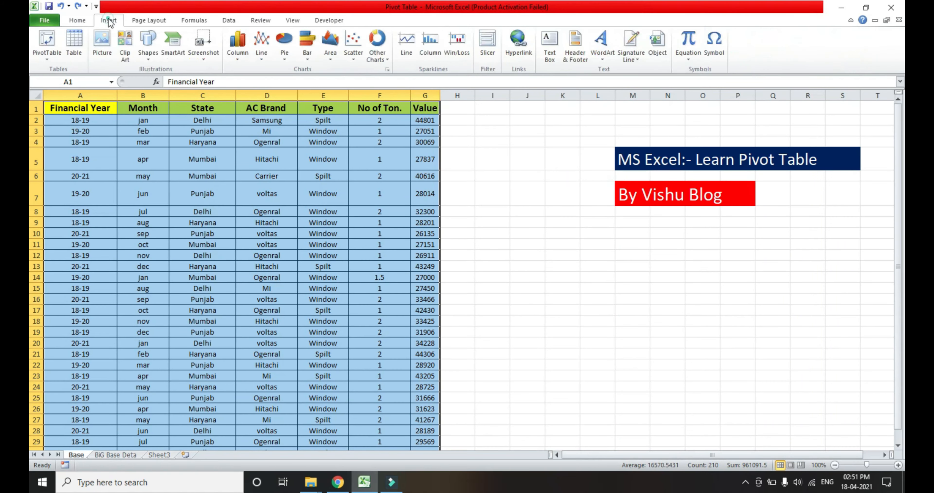
click(53, 52)
click(64, 71)
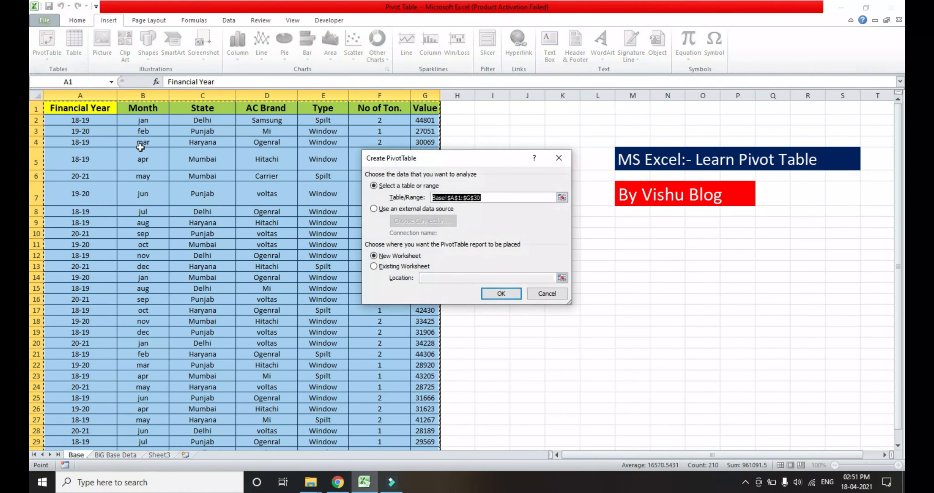
click(514, 298)
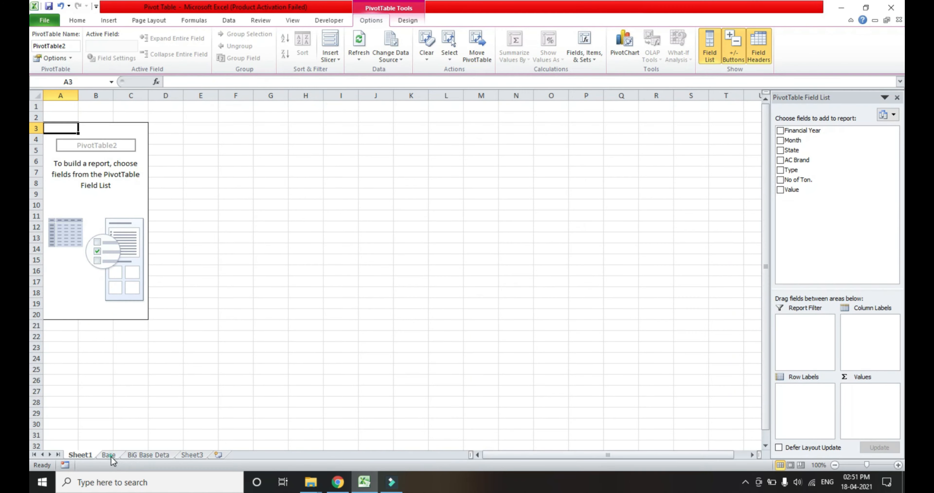
click(111, 457)
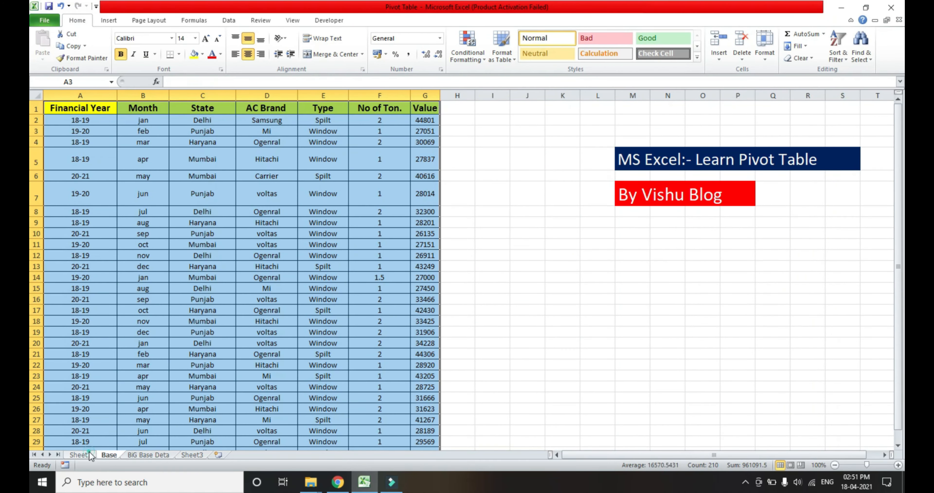
click(90, 455)
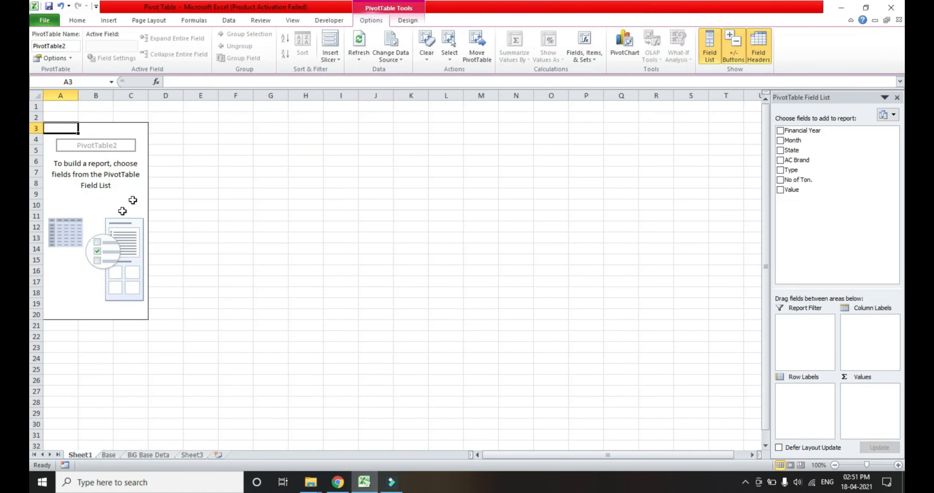
Rename the new worksheet that holds the empty PivotTable as Pivot.
right_click(85, 460)
click(113, 364)
text(Pivot)
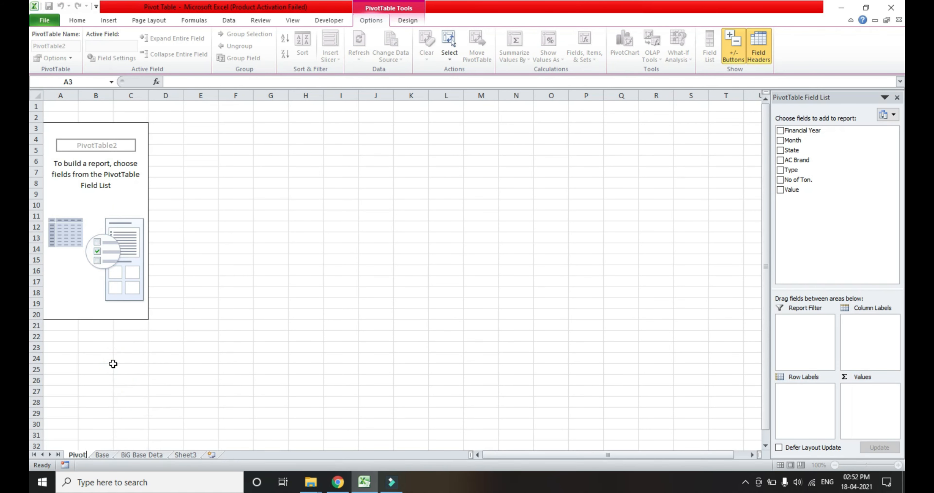
key(Return)
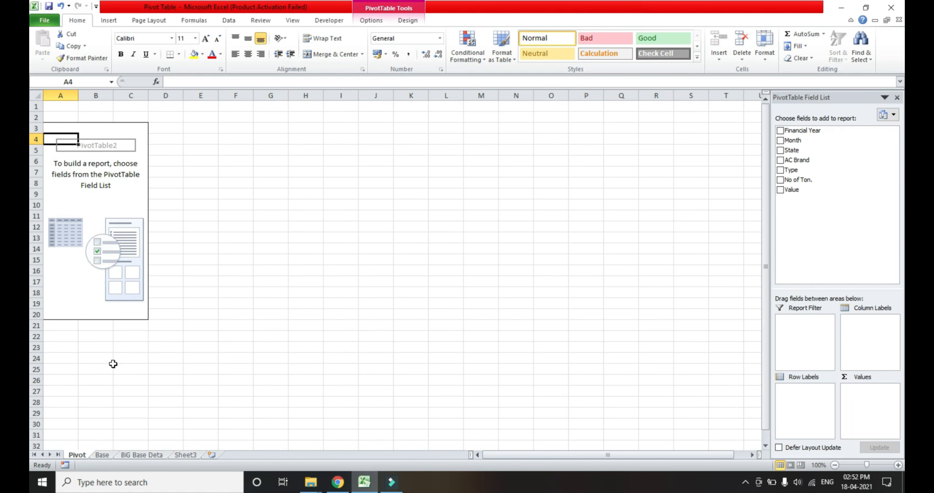
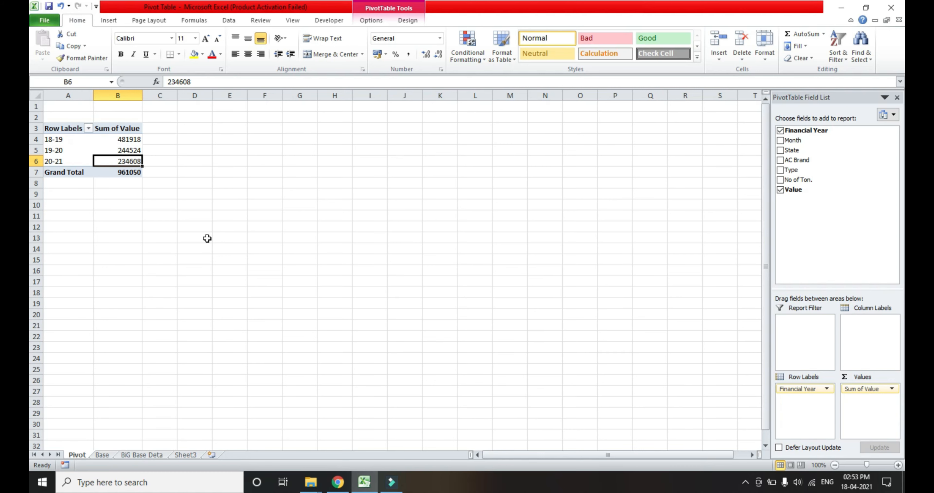
Examine the Sum of Value figure for each financial year in the PivotTable.
key(Right)
key(Left)
key(Down)
key(Up)
key(Up)
key(Up)
key(Down)
key(Up)
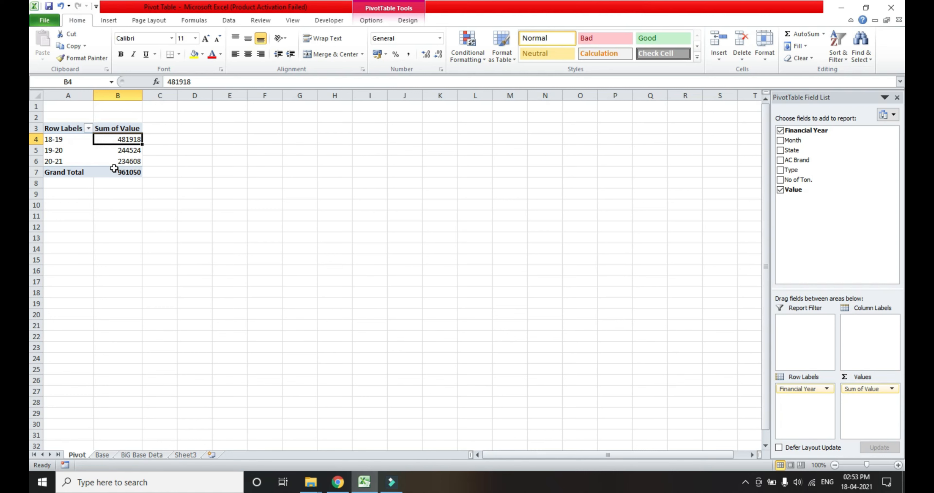
right_click(103, 163)
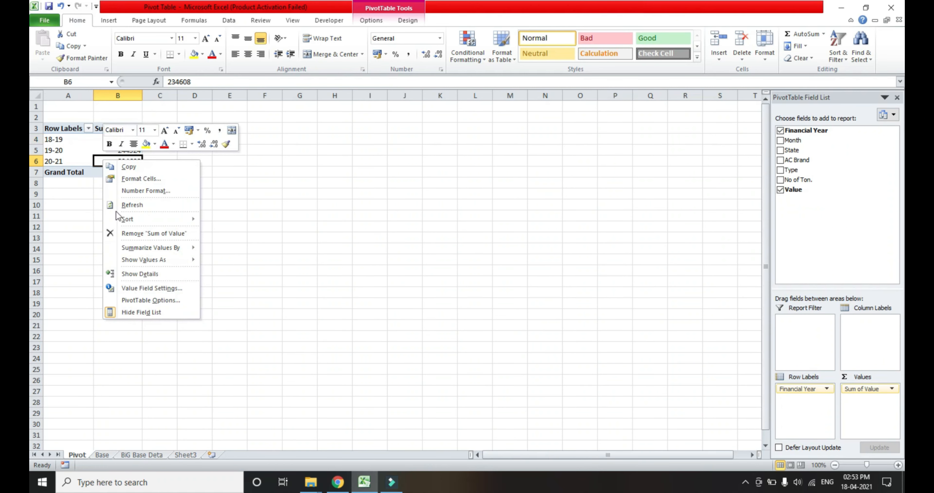
click(150, 300)
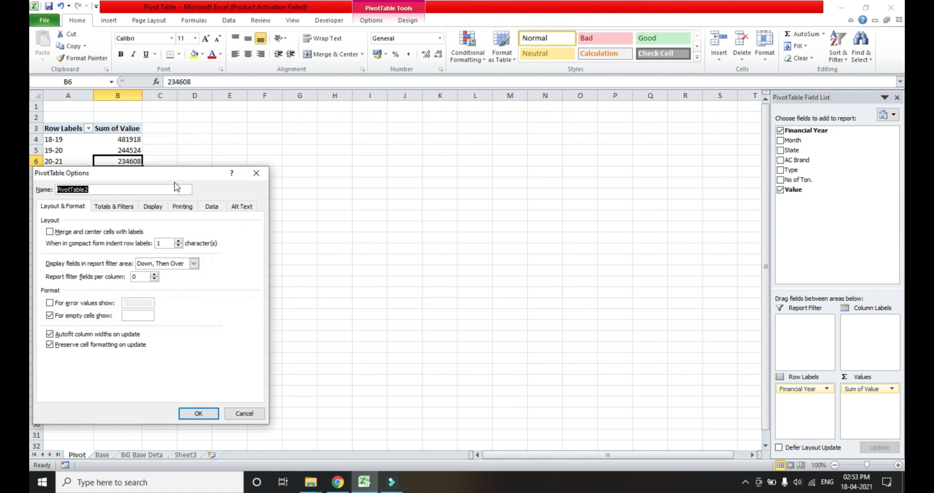
click(255, 173)
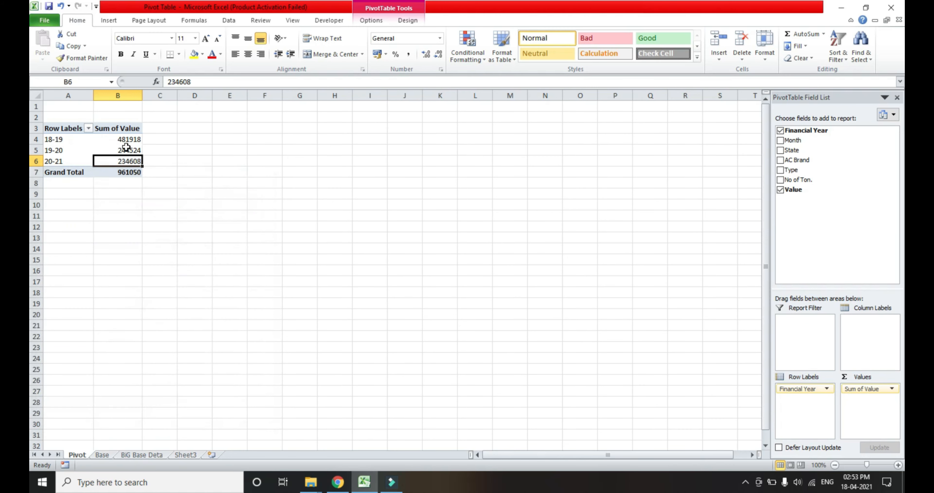
Enable the classic PivotTable layout in the PivotTable options, and undo the layout change.
right_click(113, 144)
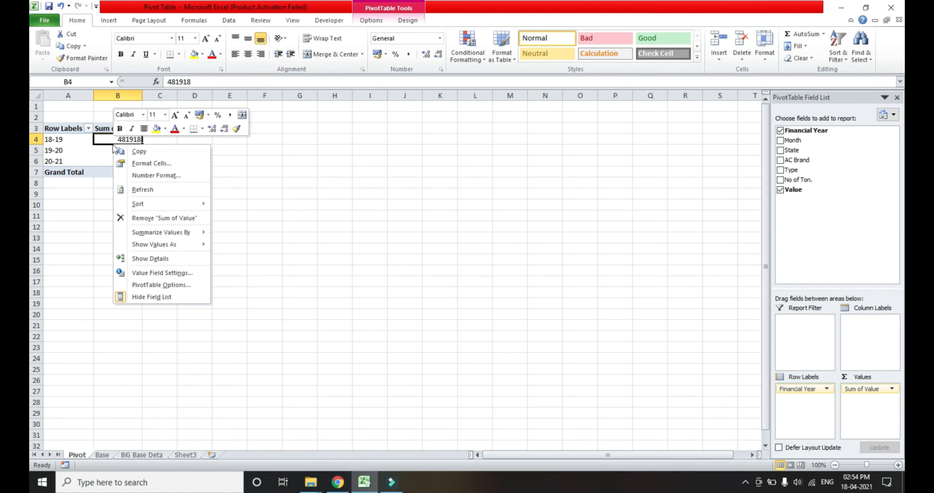
click(149, 287)
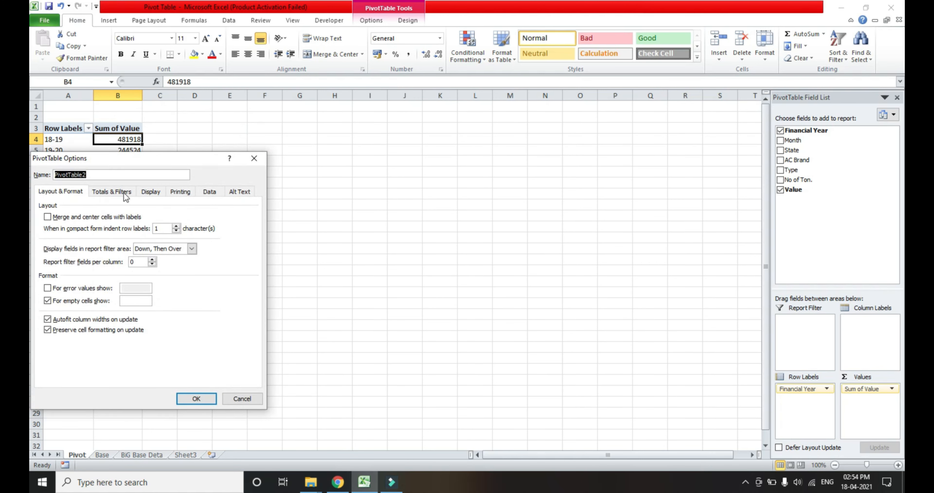
click(147, 192)
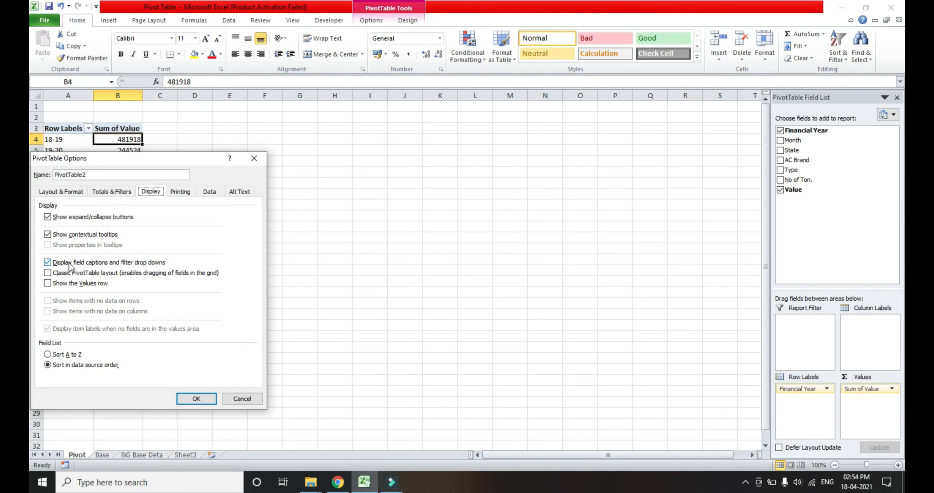
click(48, 272)
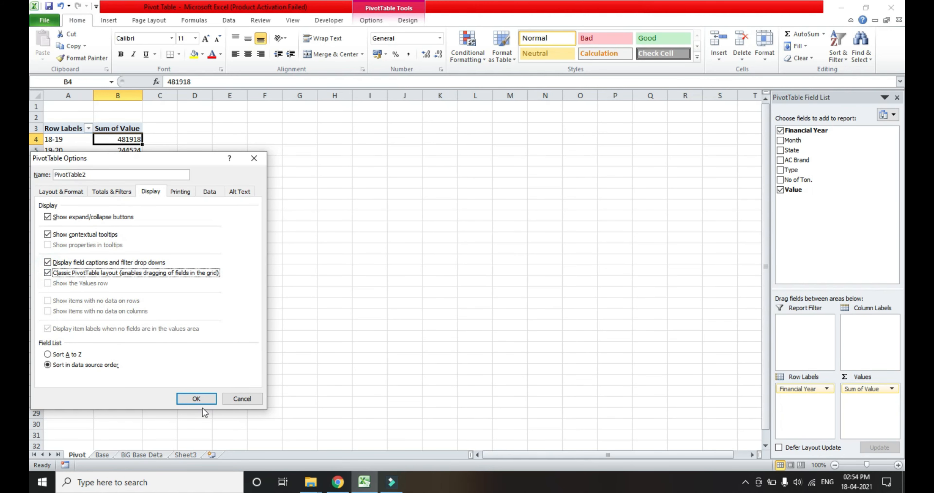
click(200, 398)
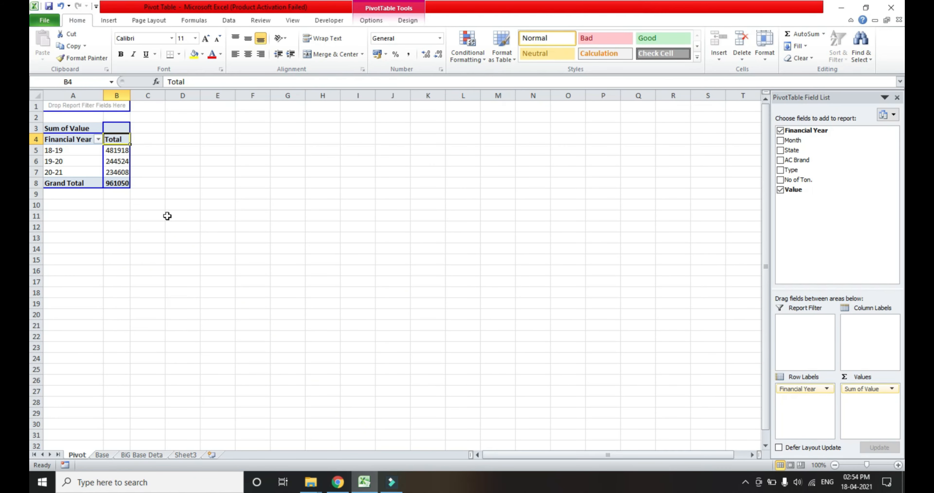
click(161, 183)
click(129, 160)
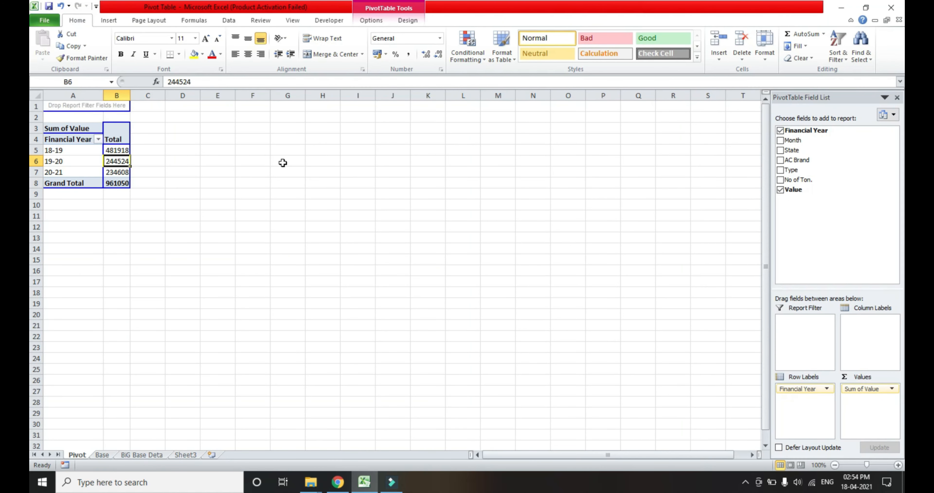
key(ctrl+z)
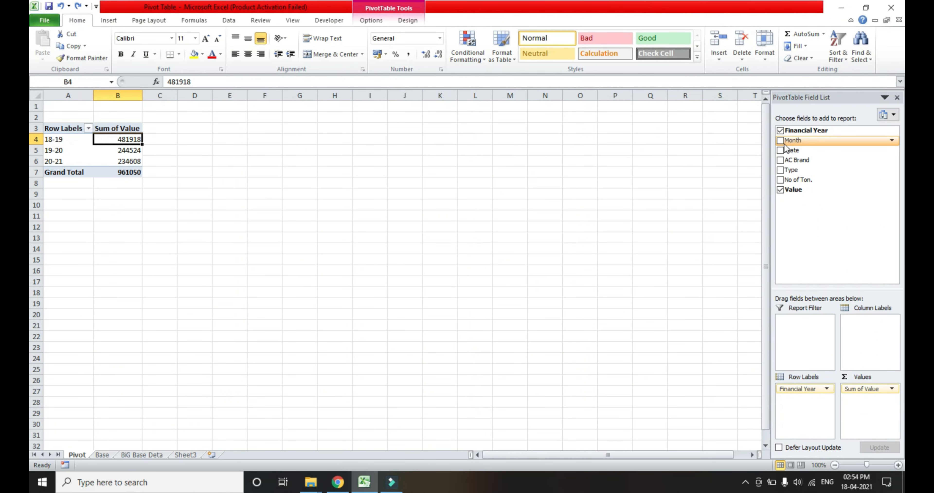
Add State below Financial Year in the row labels, undo it, and try to place State directly in the PivotTable grid.
drag(784, 156, 812, 417)
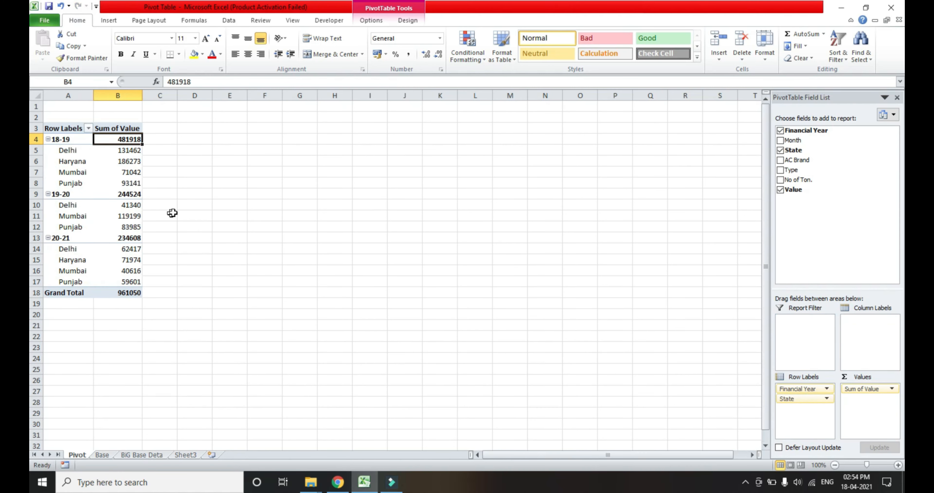
key(ctrl+z)
drag(784, 150, 98, 152)
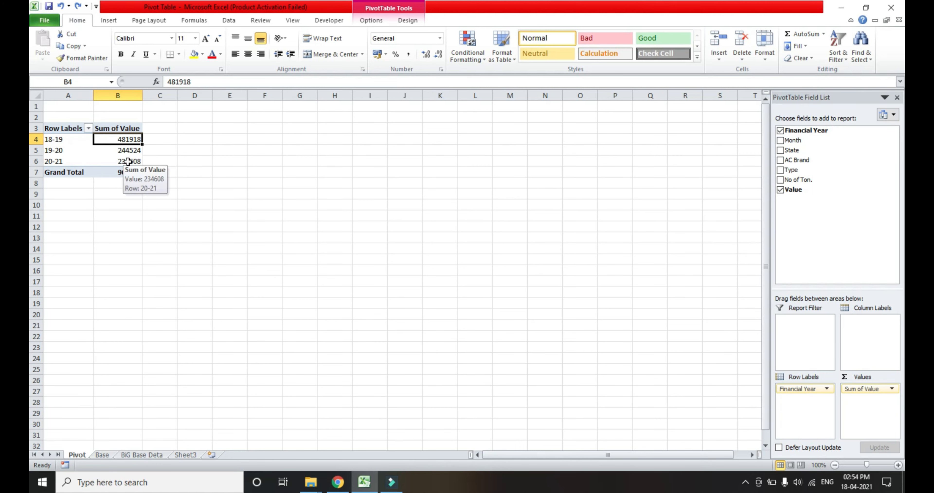
Enable the classic PivotTable layout so that fields can be placed directly in the grid.
right_click(98, 152)
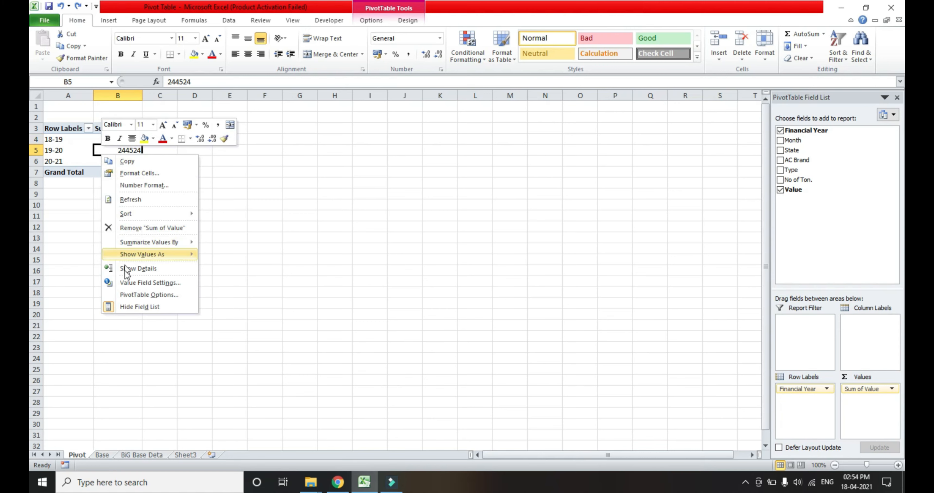
click(125, 298)
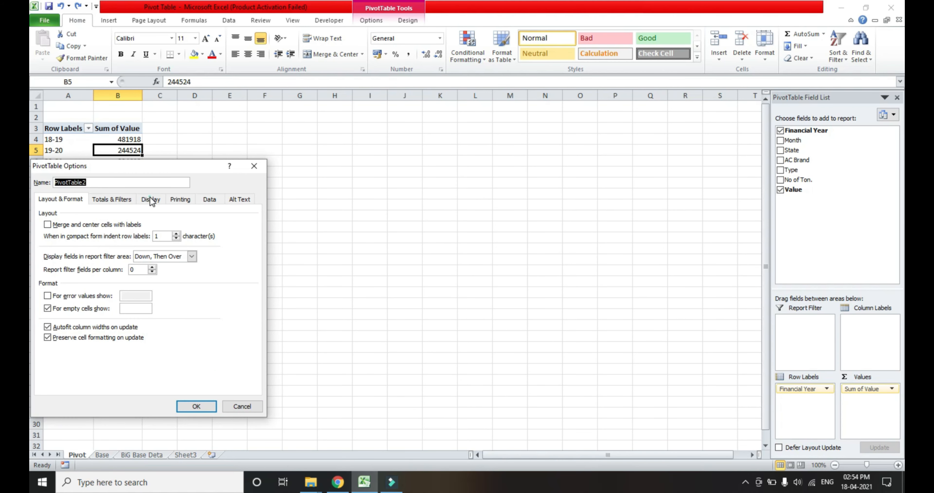
click(151, 199)
click(48, 280)
click(188, 407)
Place State in the row area of the PivotTable grid, and move it to the column area.
drag(783, 149, 91, 157)
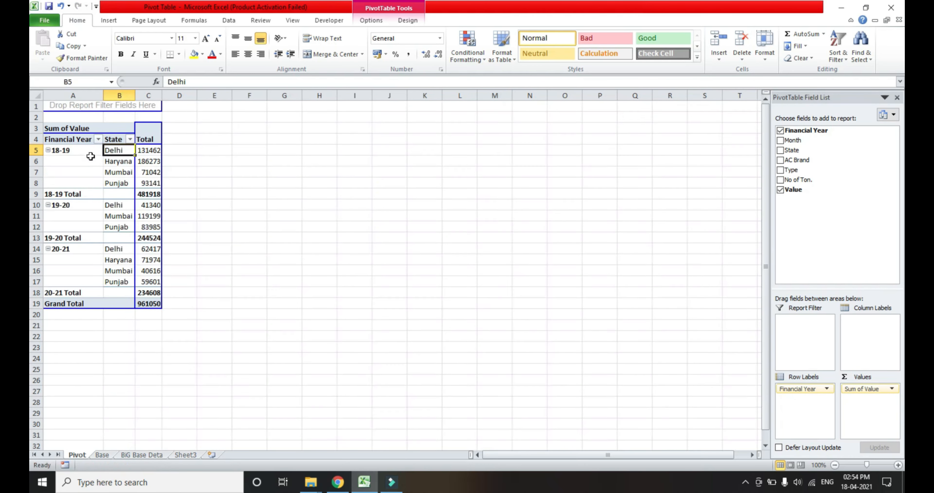
drag(787, 150, 142, 131)
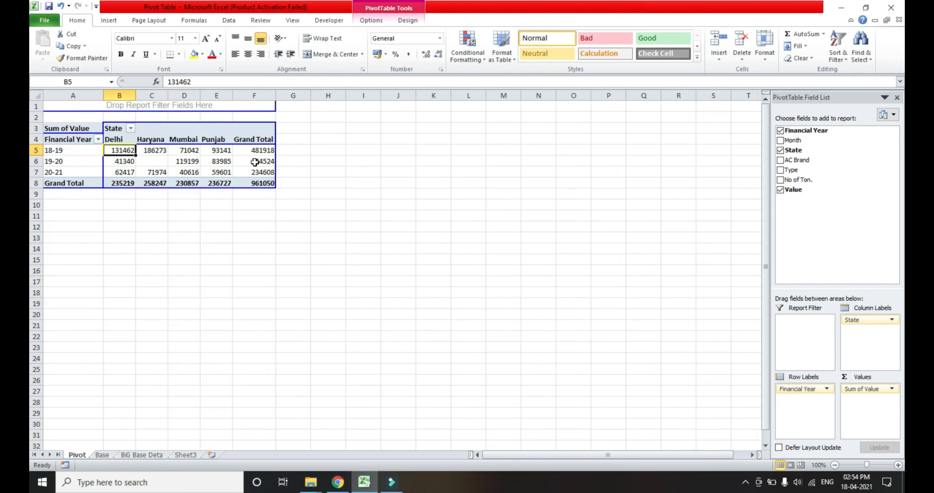
Examine the Grand Total column and the state columns of the PivotTable.
click(354, 109)
click(243, 161)
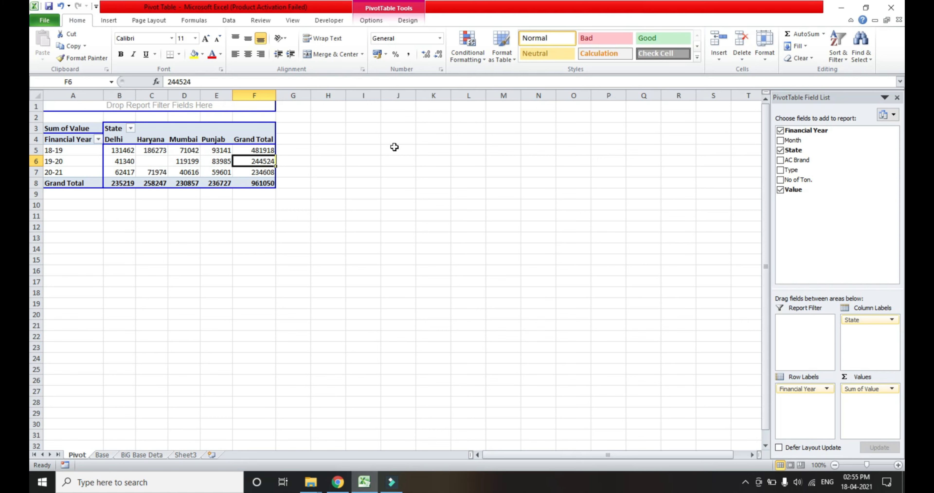
click(235, 134)
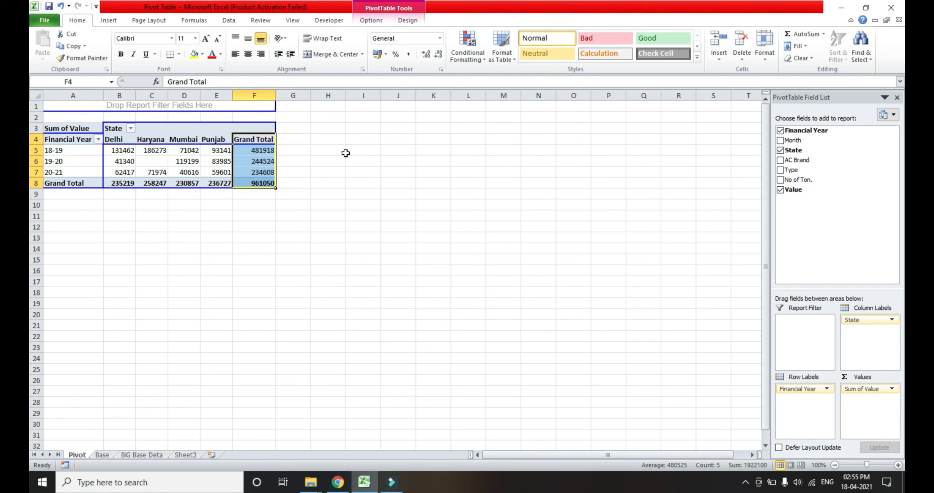
key(Left)
key(Left)
key(Left)
key(Up)
key(Up)
key(Up)
key(Down)
key(Down)
key(Down)
key(Down)
Remove State from the column labels and add it to the row labels below Financial Year.
click(780, 150)
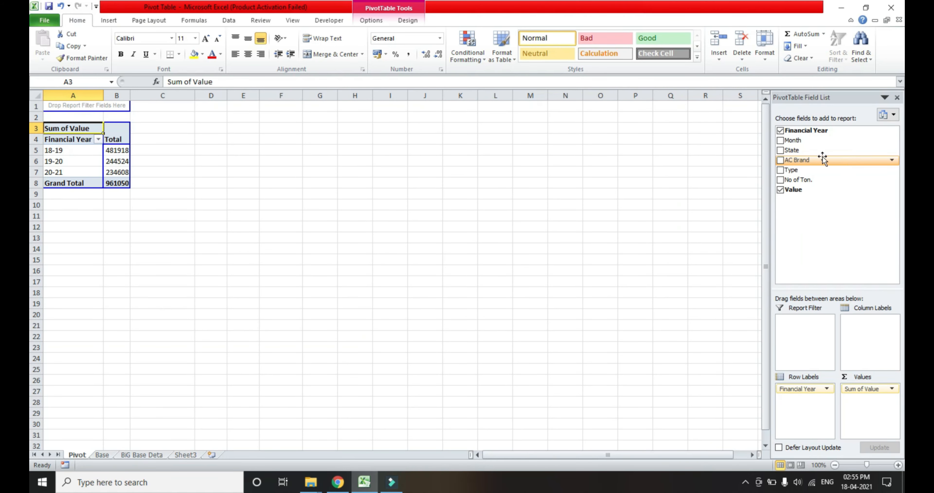
drag(783, 154, 811, 398)
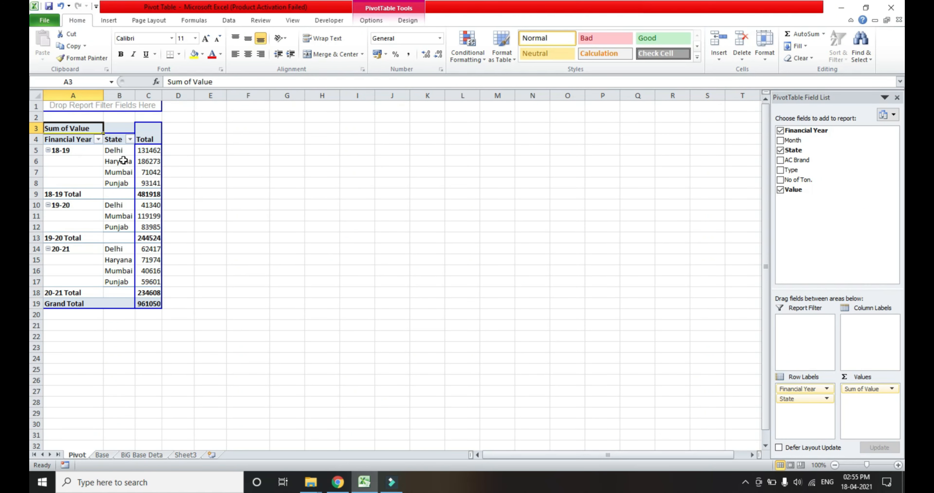
Examine the state-wise values and the subtotals under each financial year in the PivotTable.
key(Down)
key(Down)
key(Right)
key(Down)
key(Down)
key(Down)
key(Right)
key(Up)
key(Left)
key(Up)
key(Up)
key(Up)
key(Down)
key(Down)
key(Down)
key(Down)
key(Up)
key(Left)
key(Down)
key(Down)
key(Down)
key(Down)
key(Down)
key(Down)
key(Down)
key(Right)
key(Left)
key(Up)
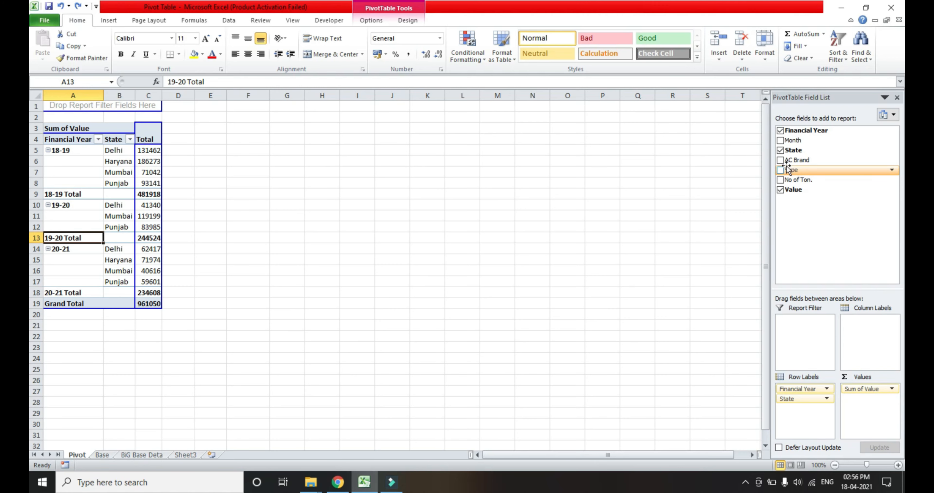
Add AC Brand to the row labels below State, and move it to the column labels.
drag(782, 165, 826, 413)
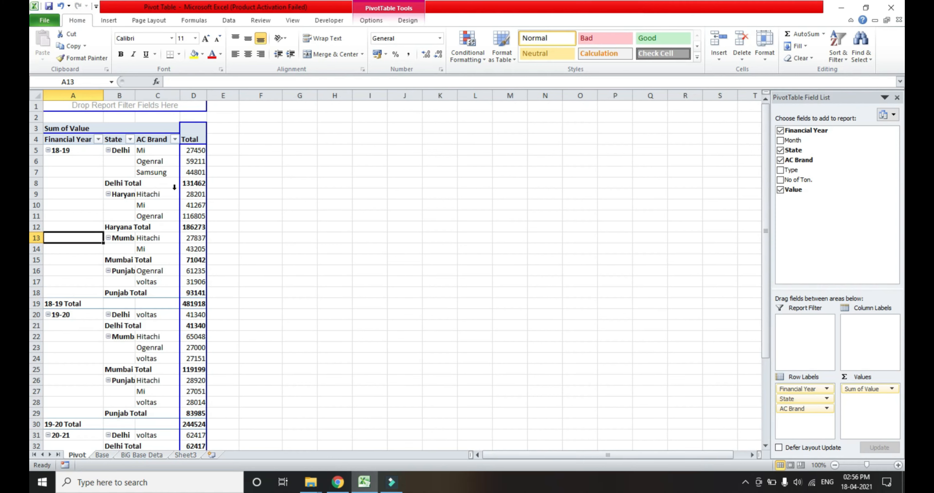
drag(795, 410, 855, 317)
drag(805, 408, 857, 343)
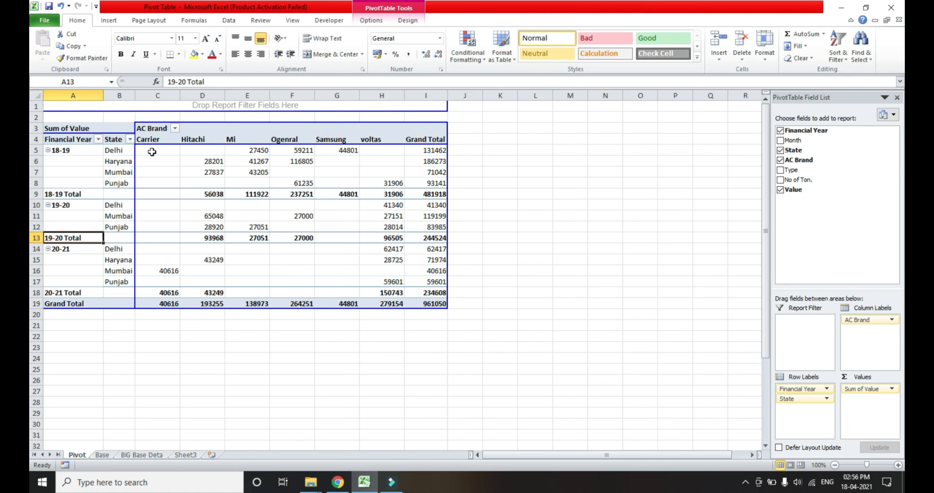
Examine the values by AC brand, state and financial year, covering Carrier, Hitachi and the remaining brand columns.
click(165, 271)
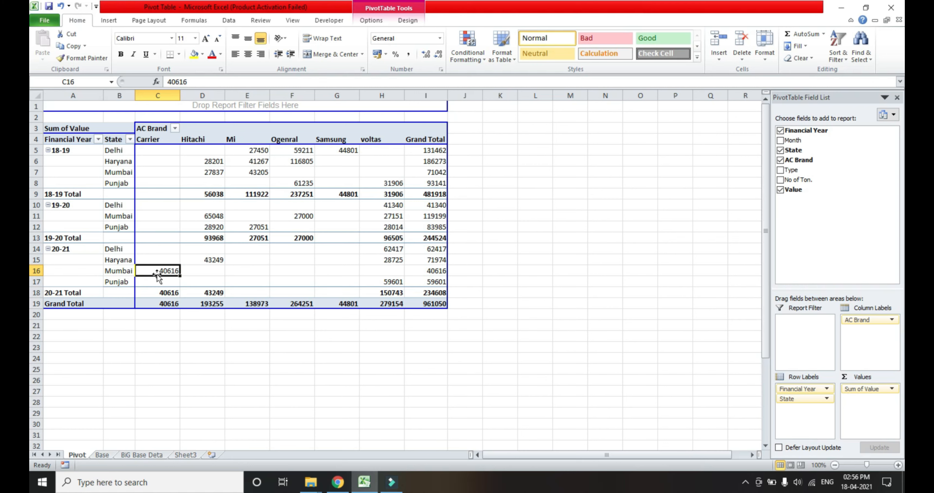
click(207, 139)
key(Down)
key(Down)
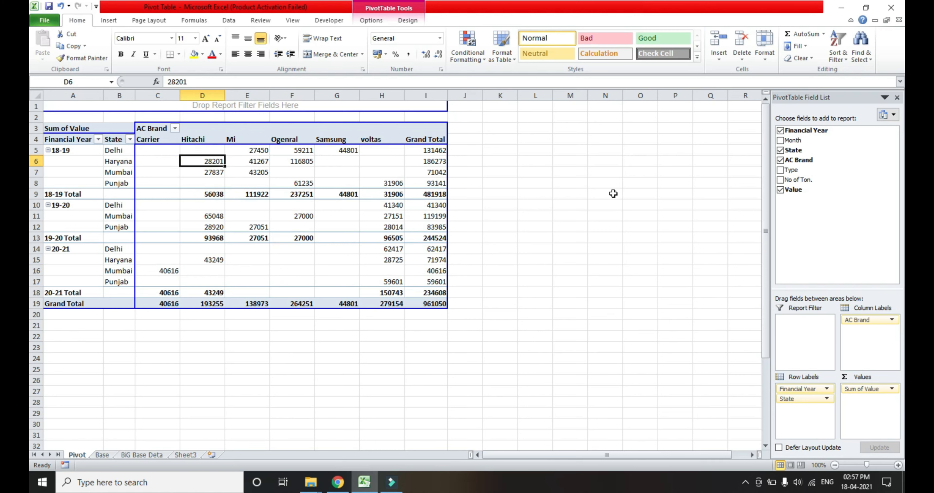
key(Down)
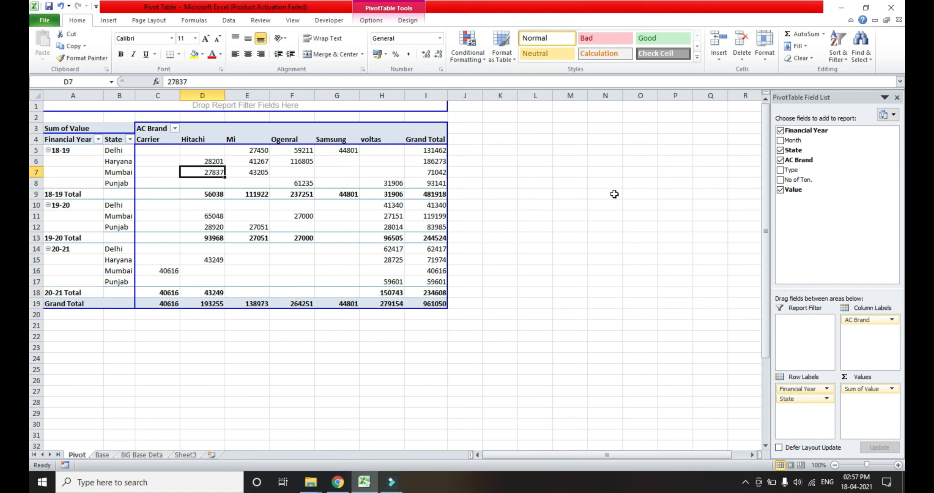
key(Down)
key(Down)
key(Down)
key(Down)
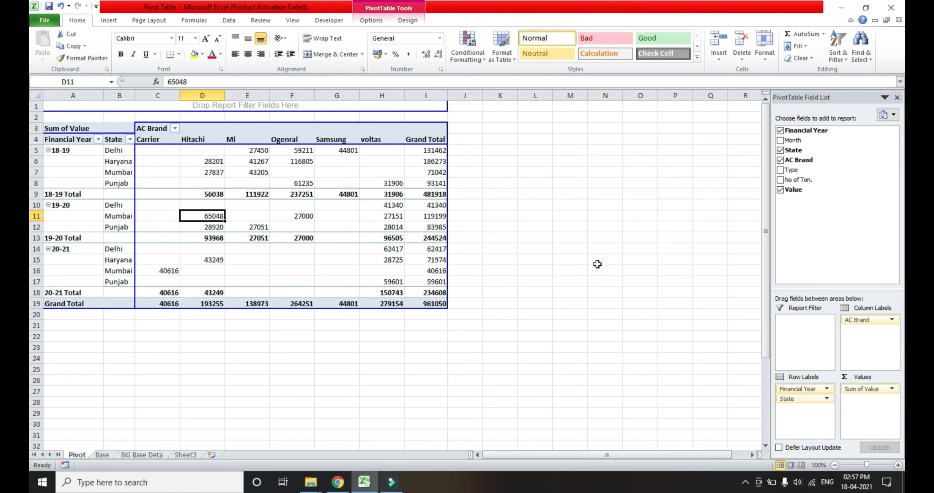
key(Down)
key(Down)
key(Down)
key(Down)
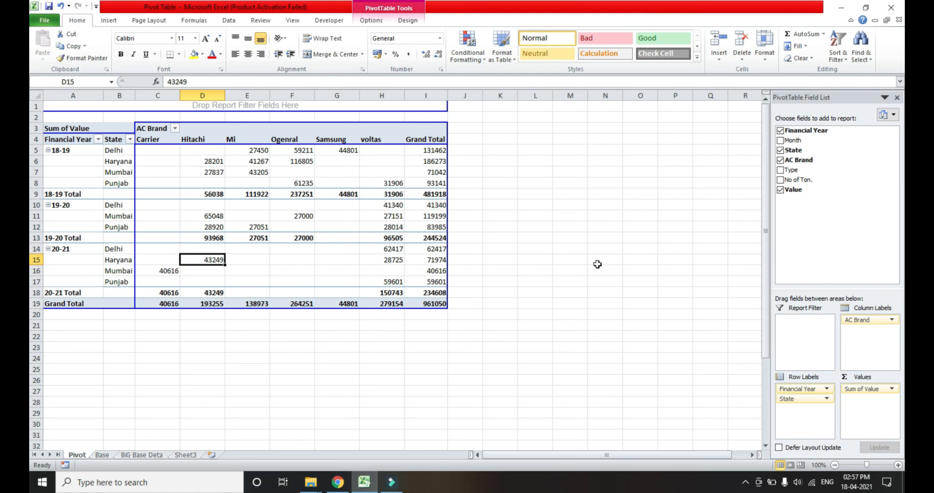
key(Up)
key(Up)
key(Up)
key(Up)
key(Up)
key(Up)
key(Up)
key(Up)
key(Up)
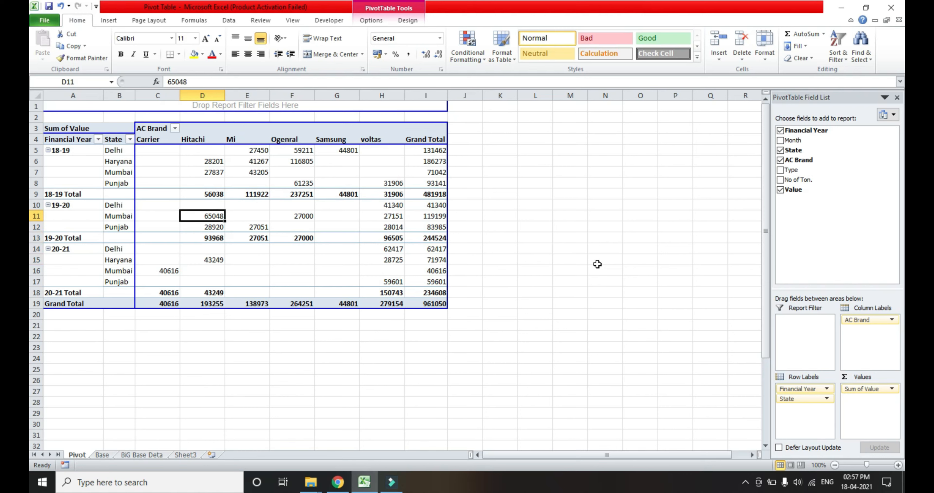
key(Right)
key(Up)
key(Up)
key(Right)
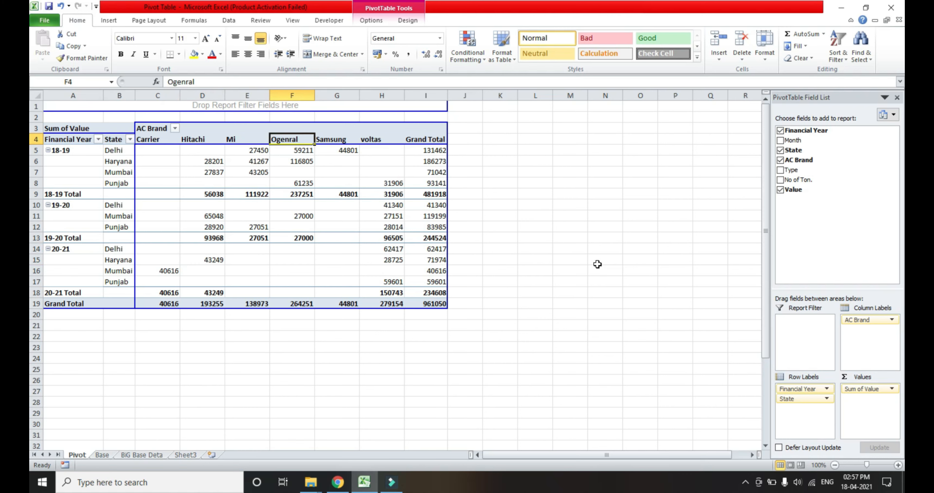
key(Right)
key(Right)
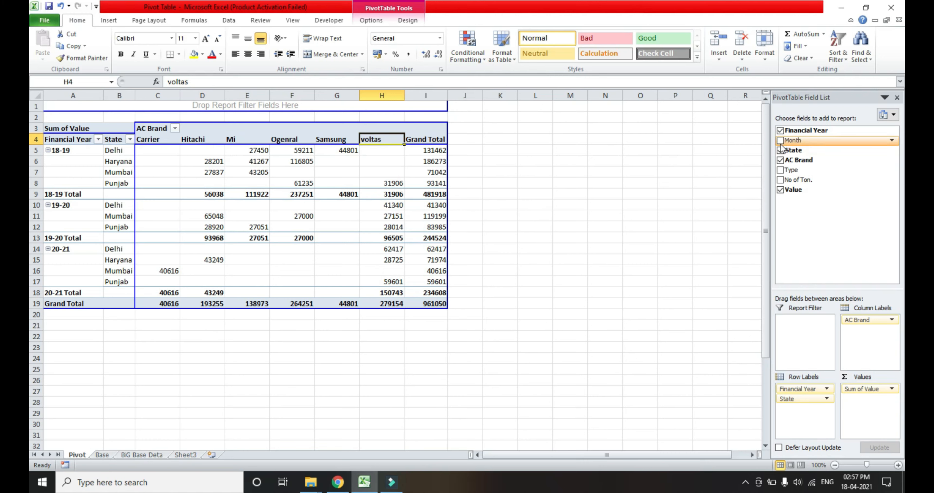
Add Month to the row labels below State, and autofit the width of the State column.
drag(780, 143, 795, 411)
drag(791, 140, 833, 422)
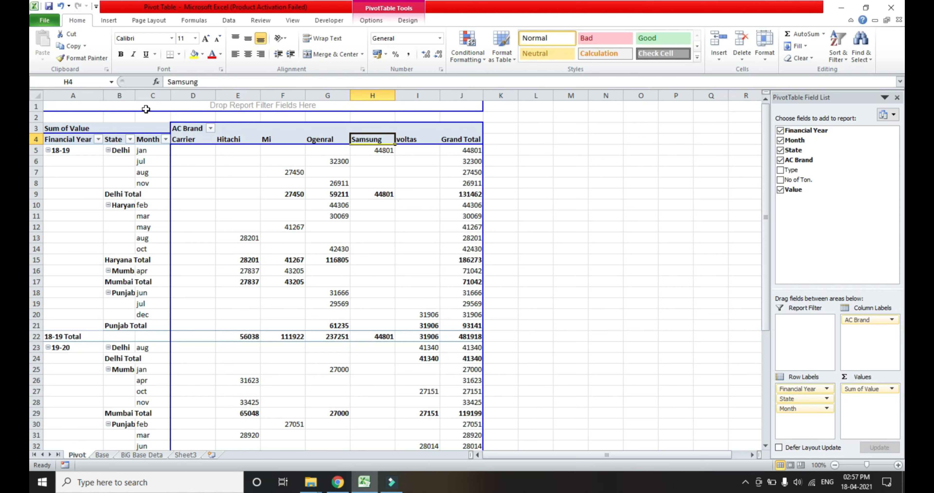
double_click(135, 96)
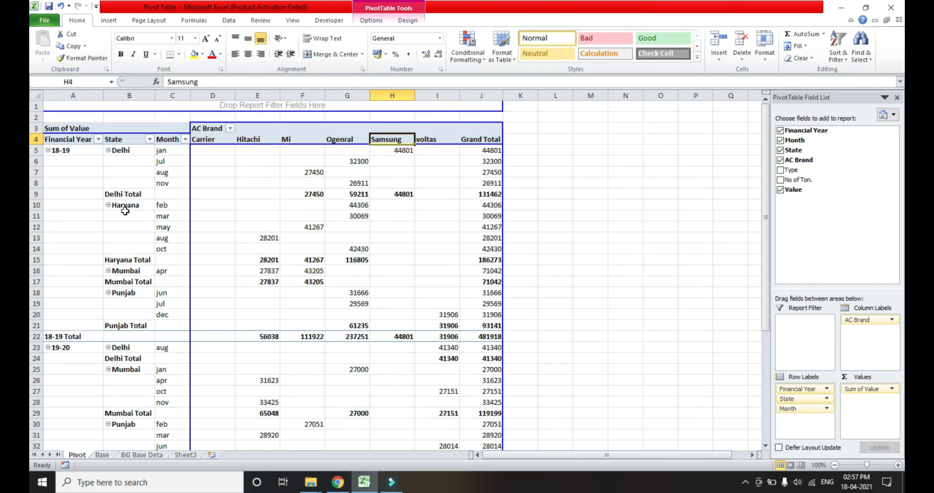
click(113, 194)
click(567, 214)
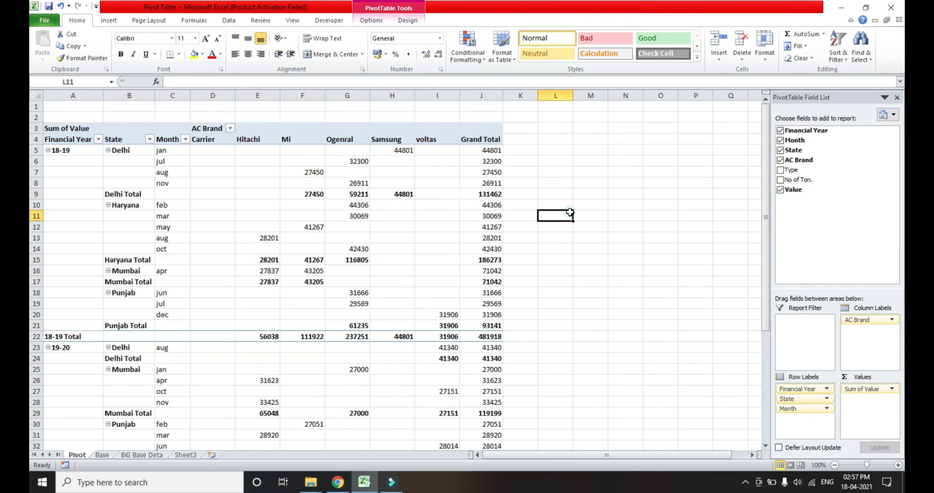
Examine the Delhi month rows under financial year 18-19 and the Delhi Total subtotal row beneath them.
click(525, 192)
key(shift+space)
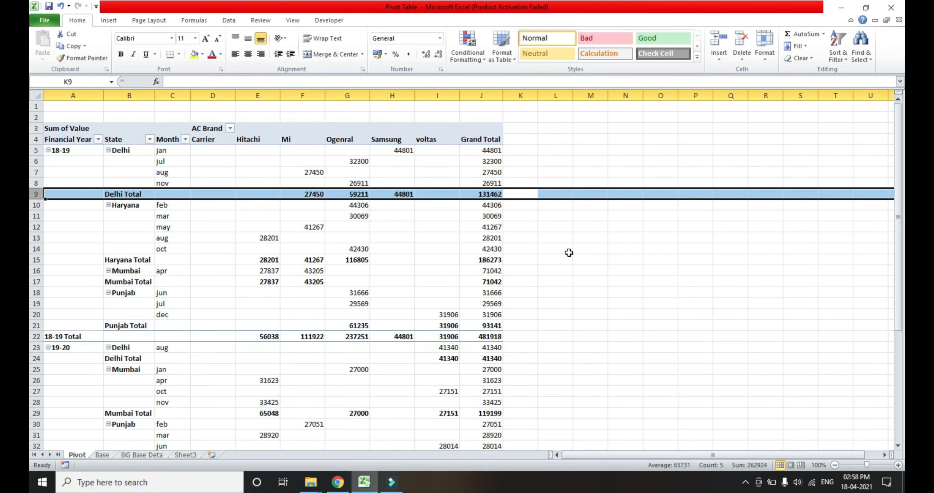
key(Left)
key(Left)
key(Left)
key(Left)
key(Left)
key(Right)
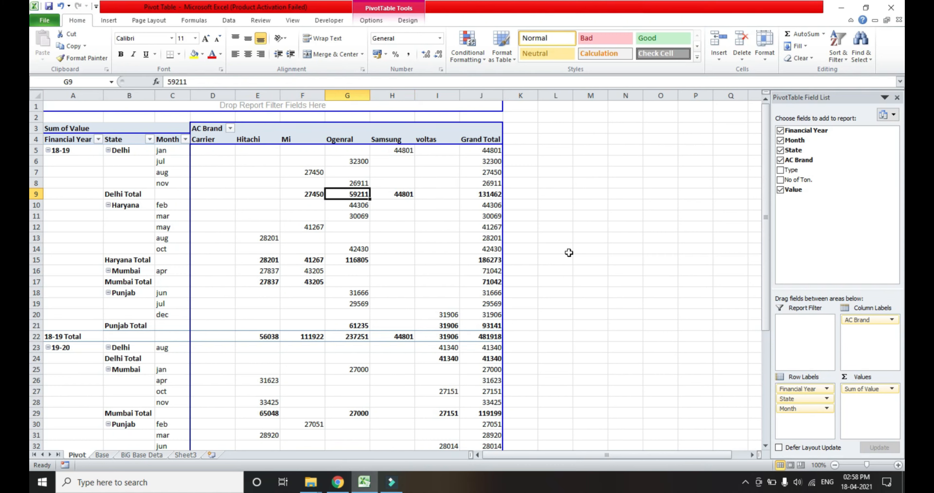
key(Up)
key(Up)
key(Up)
key(shift+Down)
key(shift+Down)
key(shift+space)
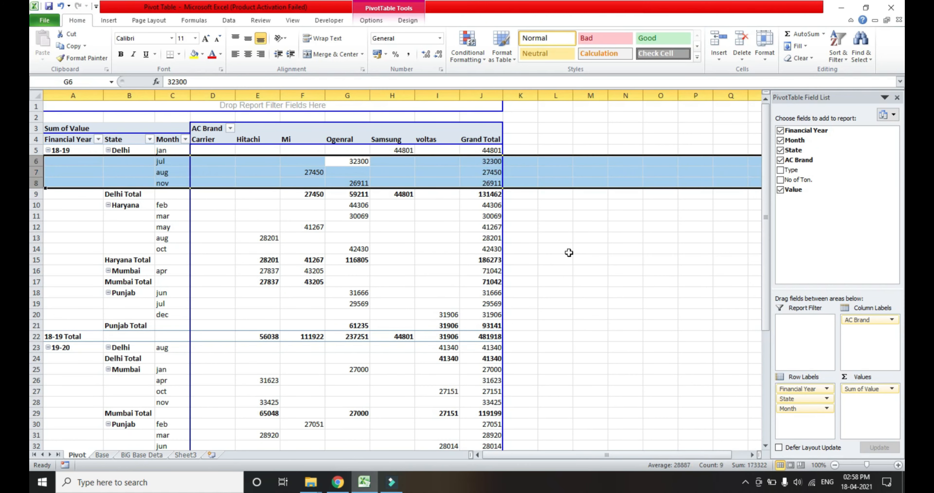
key(Right)
key(Left)
key(shift+space)
key(Down)
key(Down)
key(shift+space)
key(Right)
key(Left)
key(Down)
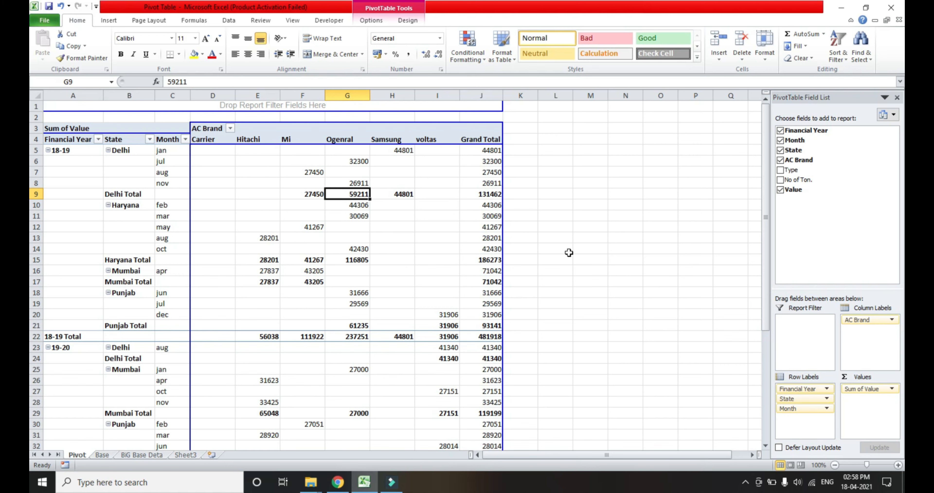
key(Right)
key(Left)
key(Right)
key(shift+space)
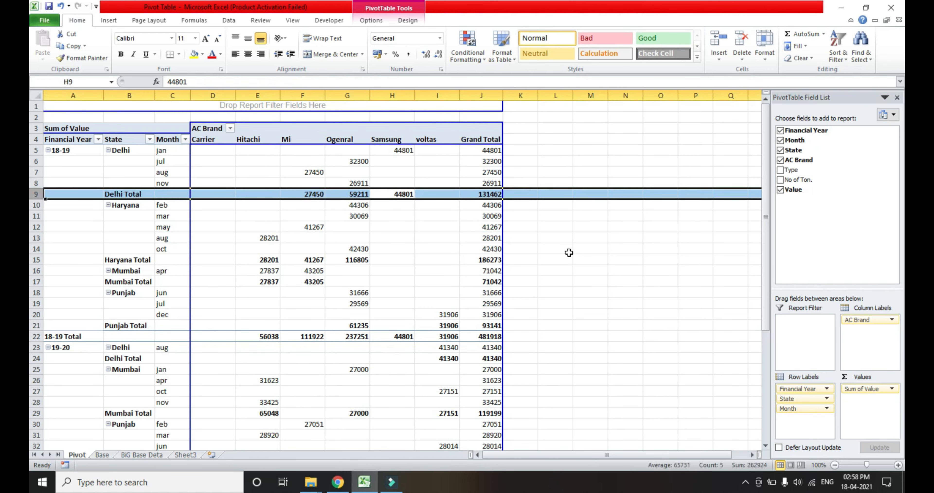
Remove the State subtotals from the PivotTable, starting from the Delhi Total label.
key(Left)
key(Left)
key(Left)
key(Left)
key(Left)
key(Left)
key(Left)
key(Right)
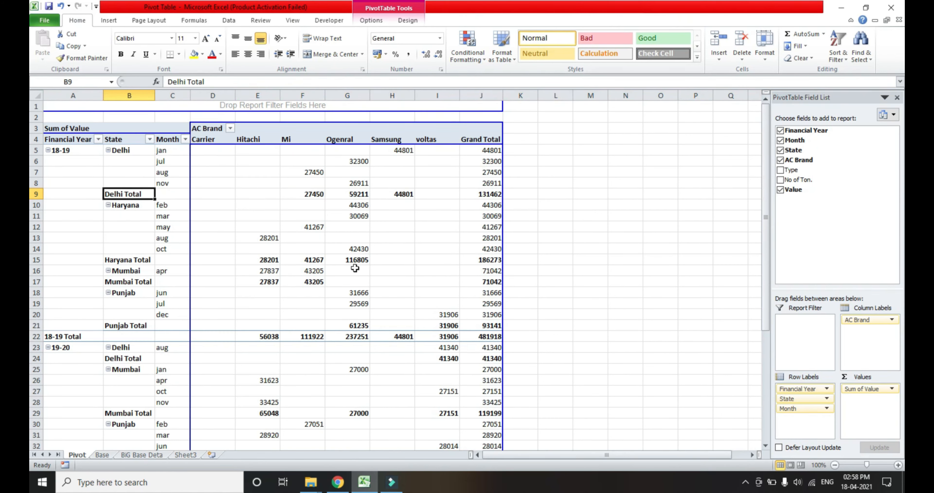
right_click(134, 195)
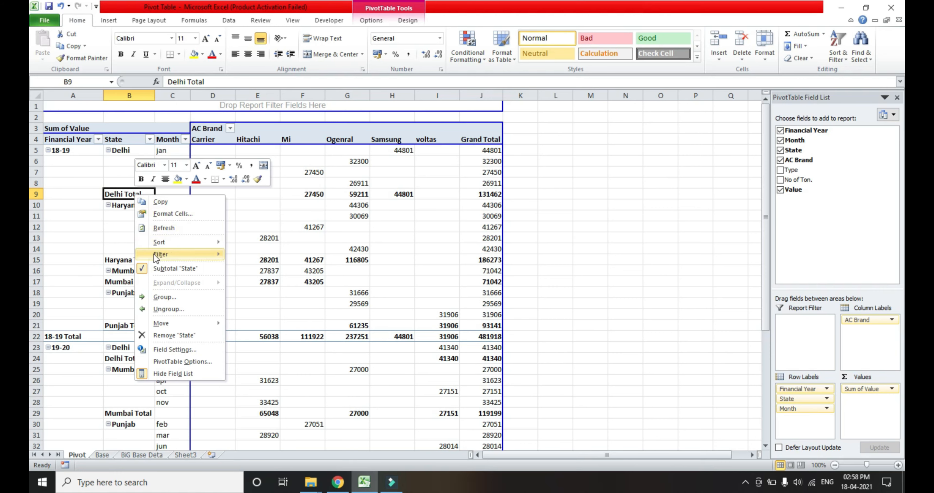
click(167, 268)
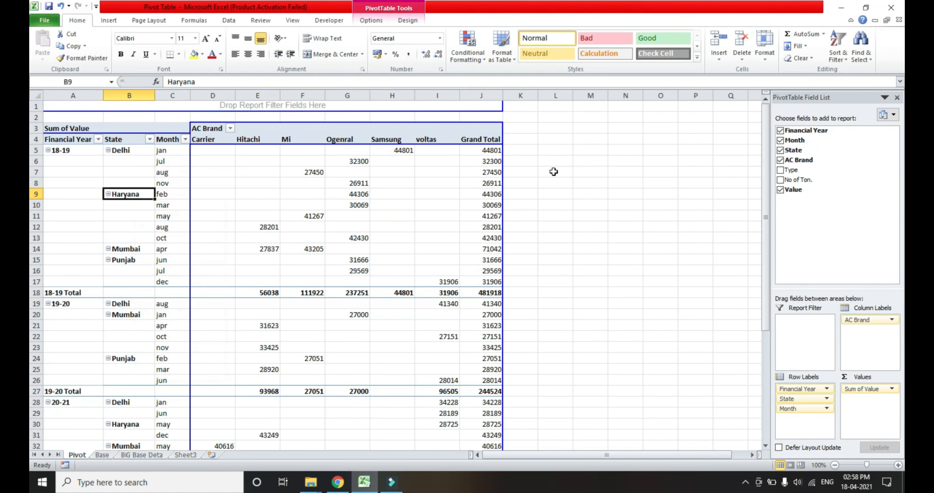
Examine the blank label cells beneath the first Financial Year and State items in the PivotTable rows.
click(571, 173)
key(Left)
key(Left)
key(Left)
key(Left)
key(Left)
key(Left)
key(Left)
key(Left)
key(Left)
key(Left)
key(Left)
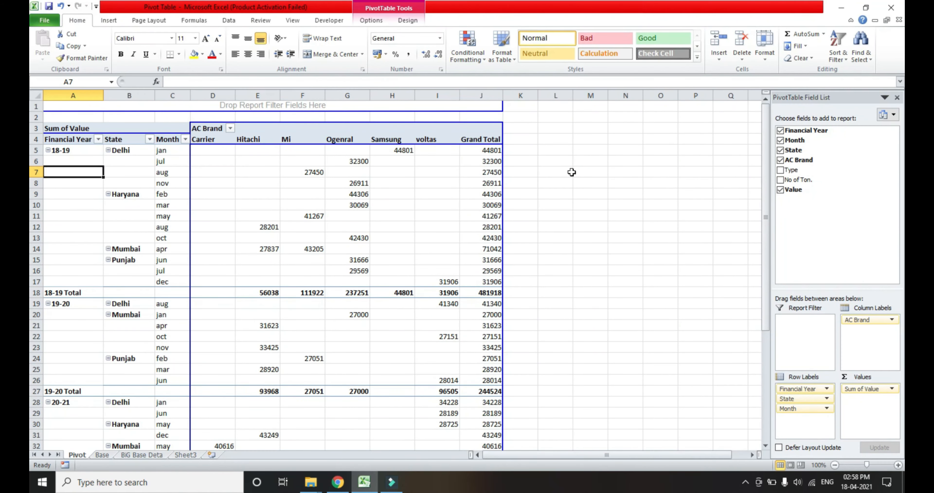
key(Up)
key(Up)
key(Up)
key(Up)
key(Up)
key(Up)
key(Down)
key(Down)
key(Down)
key(Down)
key(Down)
key(Right)
key(Up)
key(Right)
key(Right)
key(Left)
key(Left)
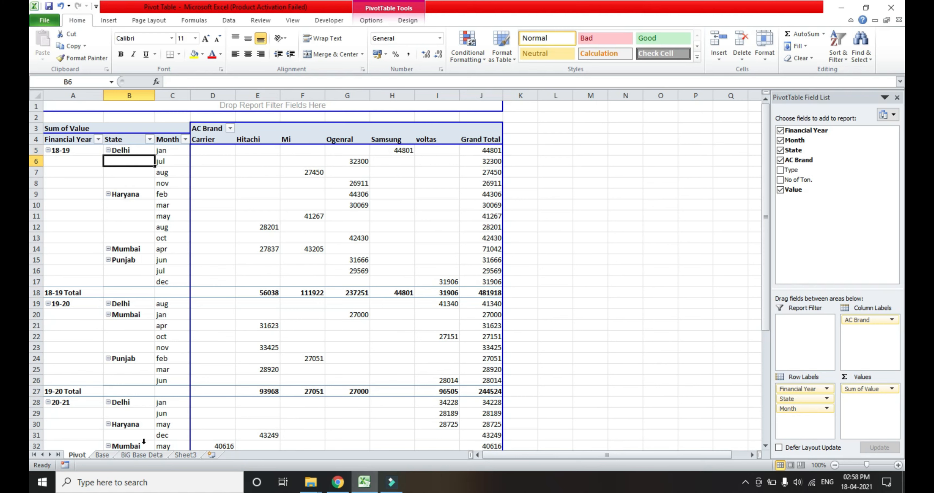
key(Up)
key(Down)
key(Down)
key(Down)
key(Up)
key(Up)
key(Up)
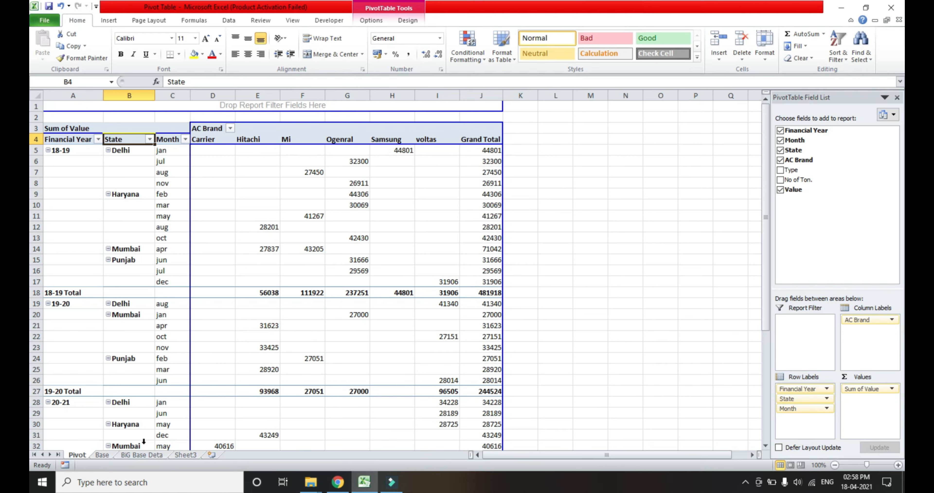
Turn on Repeat item labels in the State field's layout settings.
key(Down)
key(Down)
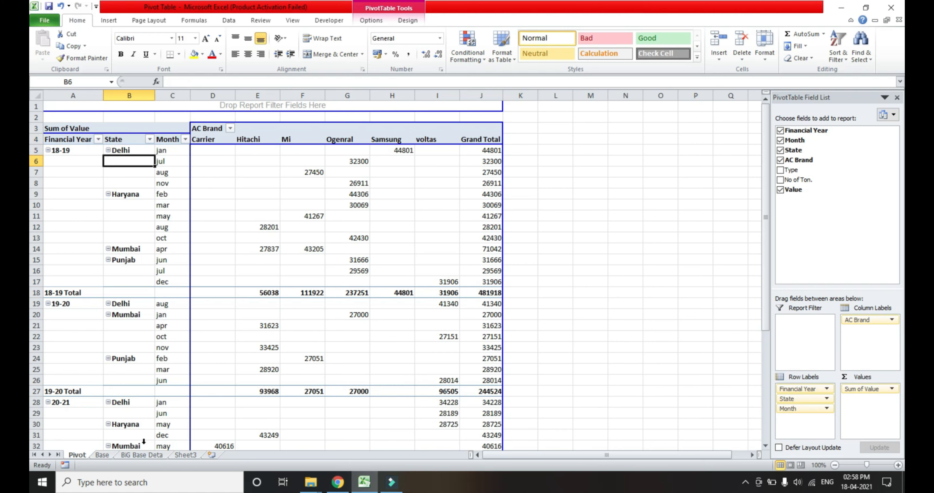
key(shift+F10)
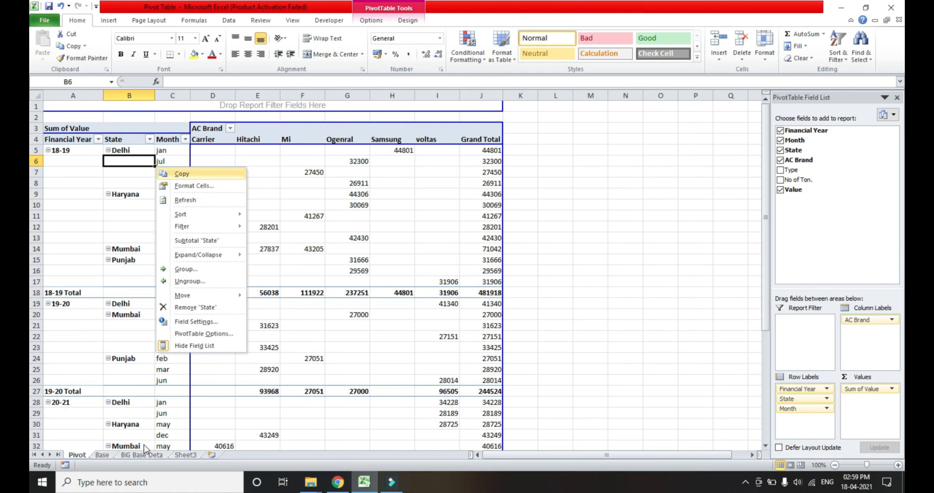
key(Down)
key(Down)
key(Down)
key(Down)
key(Down)
key(Down)
key(Down)
key(Down)
key(Down)
key(Down)
key(Down)
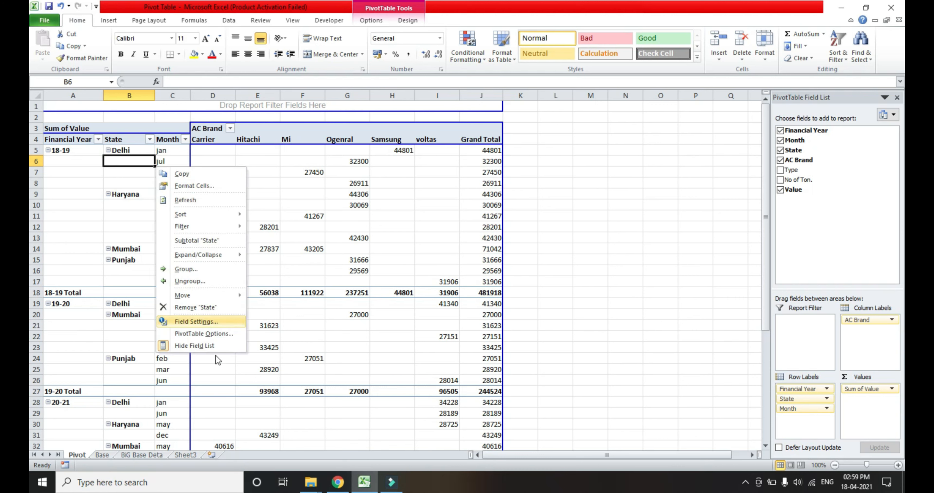
click(214, 322)
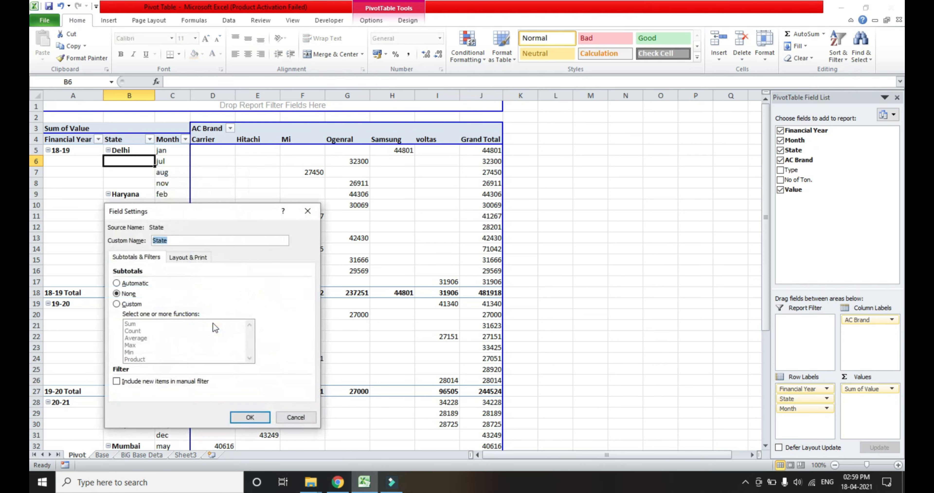
click(197, 258)
click(117, 328)
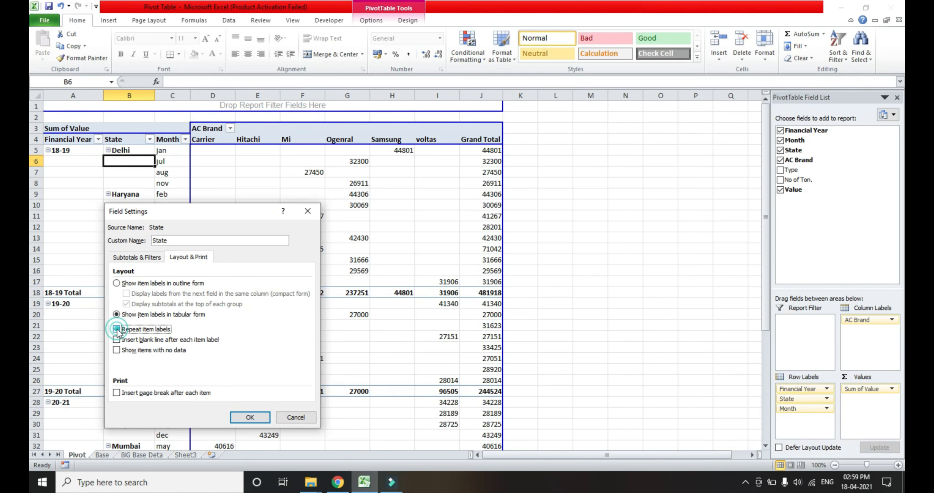
click(253, 414)
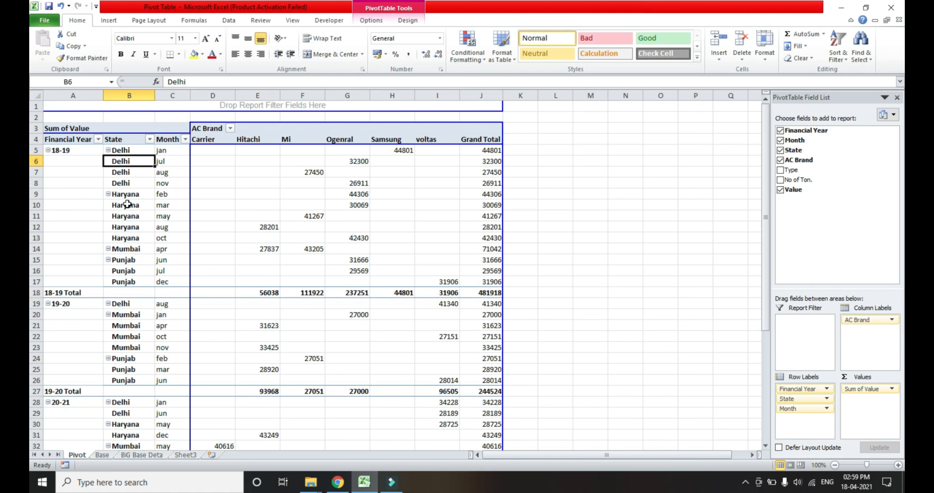
Turn on Repeat item labels in the Financial Year field's layout settings.
right_click(69, 184)
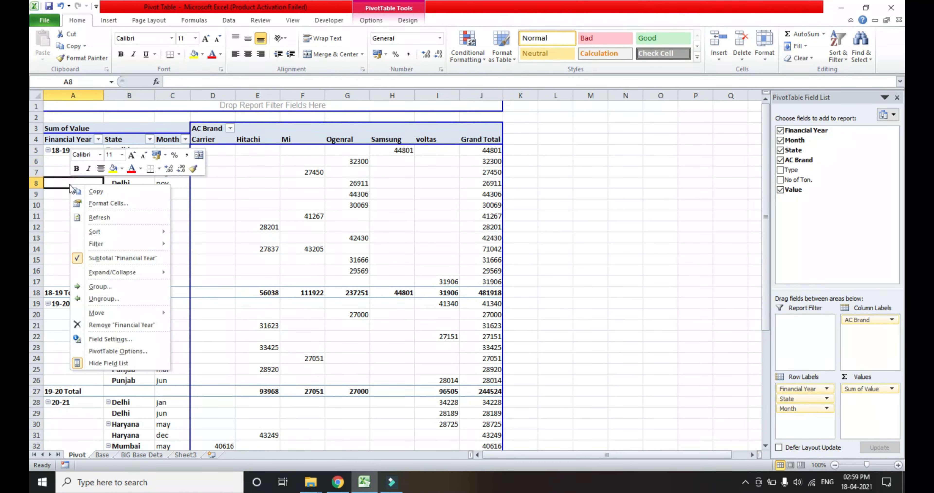
click(107, 338)
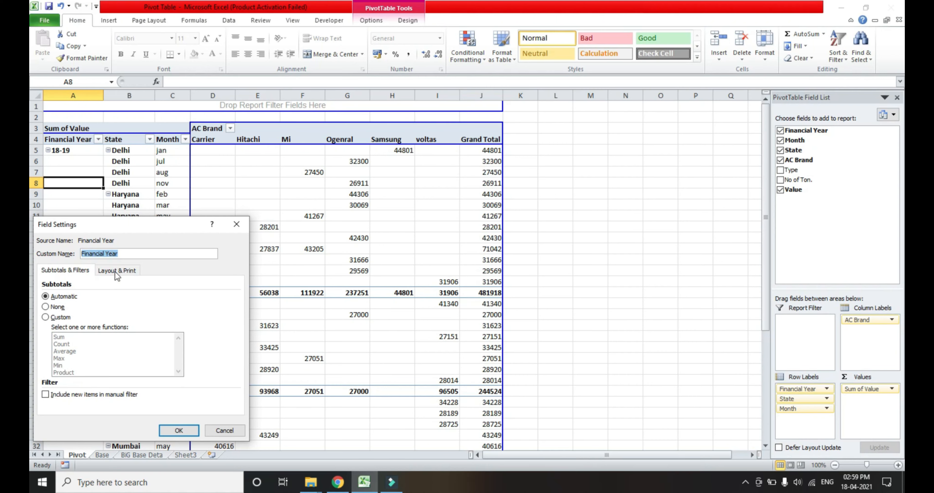
click(115, 272)
click(45, 342)
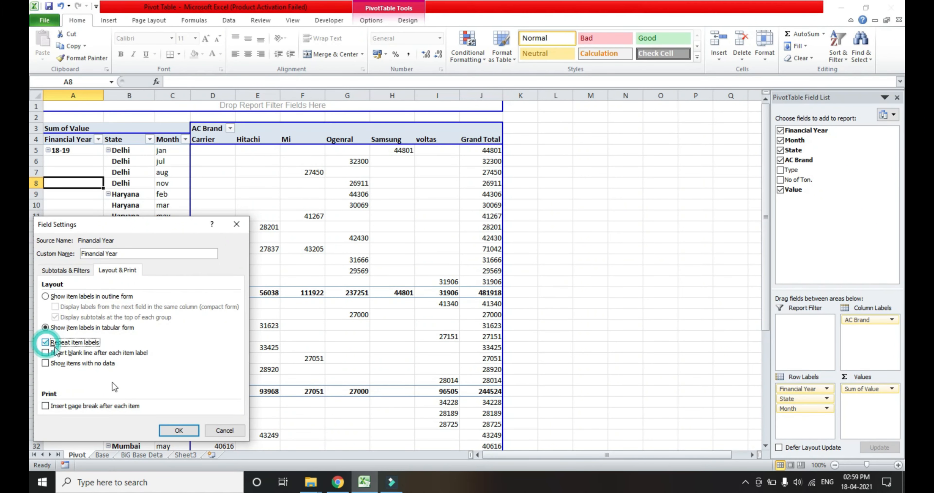
click(188, 430)
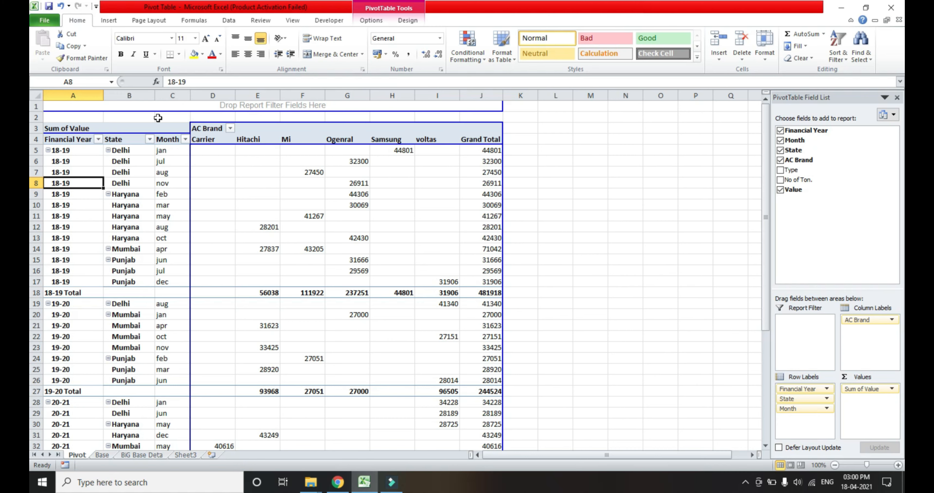
Examine the repeated Financial Year labels and the State, Month and AC brand column headings.
key(Up)
key(Up)
key(Up)
key(Right)
key(Left)
key(Up)
key(Up)
key(Right)
key(Right)
key(Down)
key(Right)
key(Right)
key(Left)
key(Right)
key(Right)
key(Right)
key(Right)
key(Right)
key(Left)
key(Left)
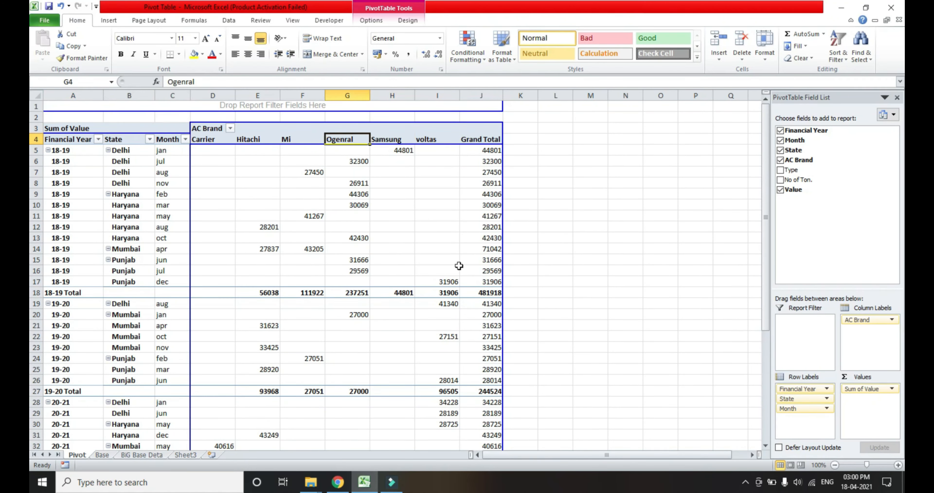
Move AC Brand from the column labels to the report filter, and filter it to Samsung with multiple item selection enabled.
drag(866, 326, 813, 329)
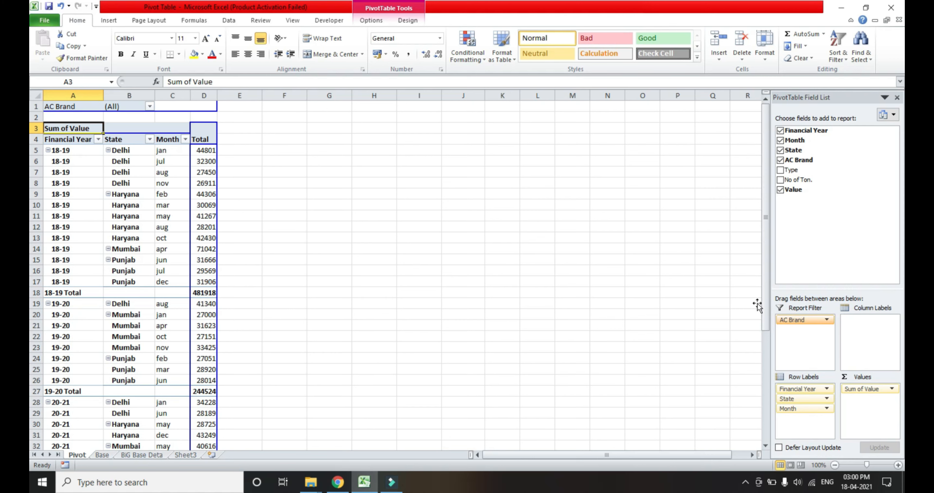
click(150, 107)
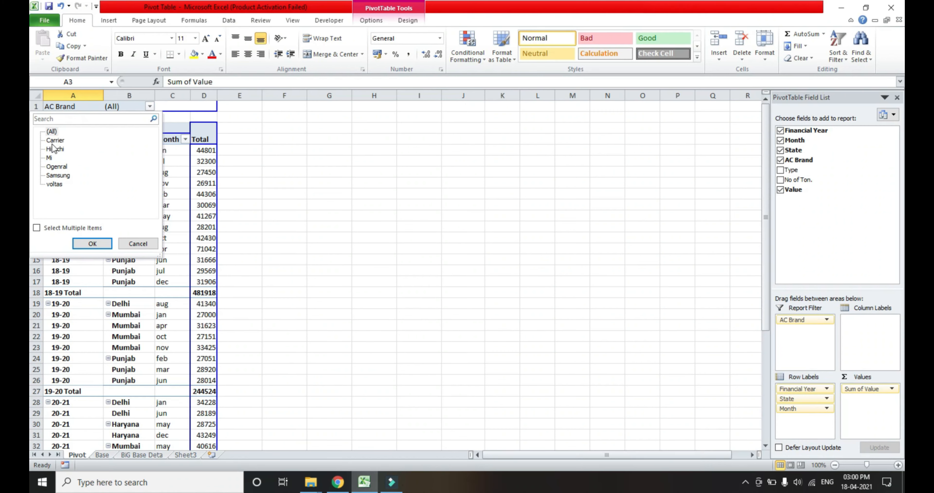
click(56, 176)
click(37, 228)
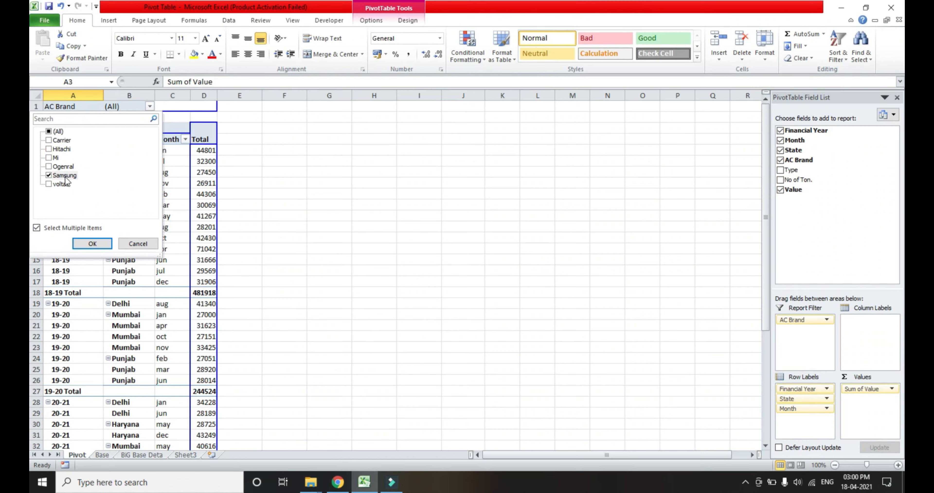
click(93, 243)
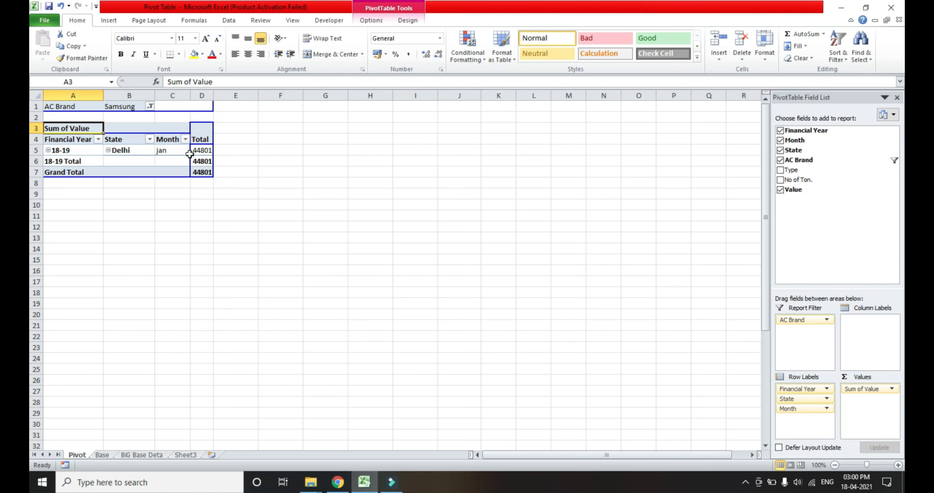
Change the AC Brand report filter from Samsung to Hitachi only.
click(150, 106)
click(49, 176)
click(48, 149)
click(92, 243)
click(266, 236)
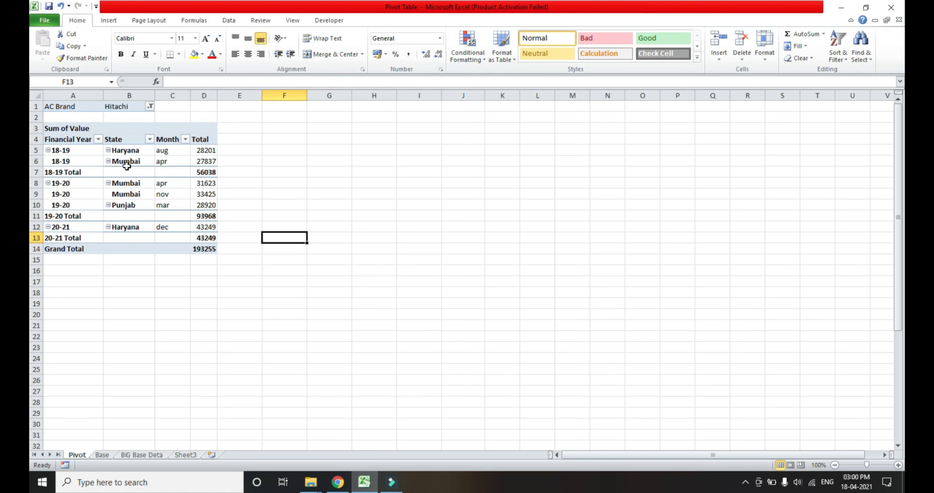
Examine the Hitachi values by state and month, the subtotal of each financial year and the grand total.
click(135, 161)
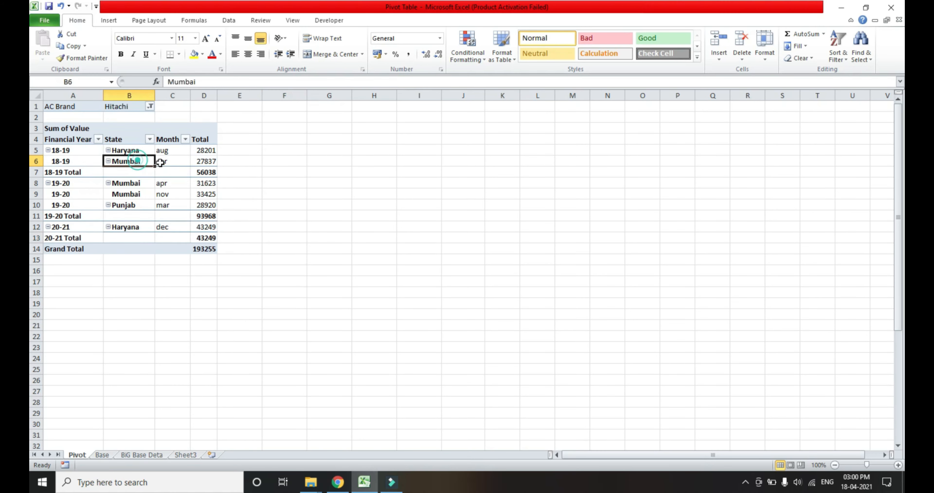
click(245, 161)
key(Left)
key(Up)
key(Down)
key(Up)
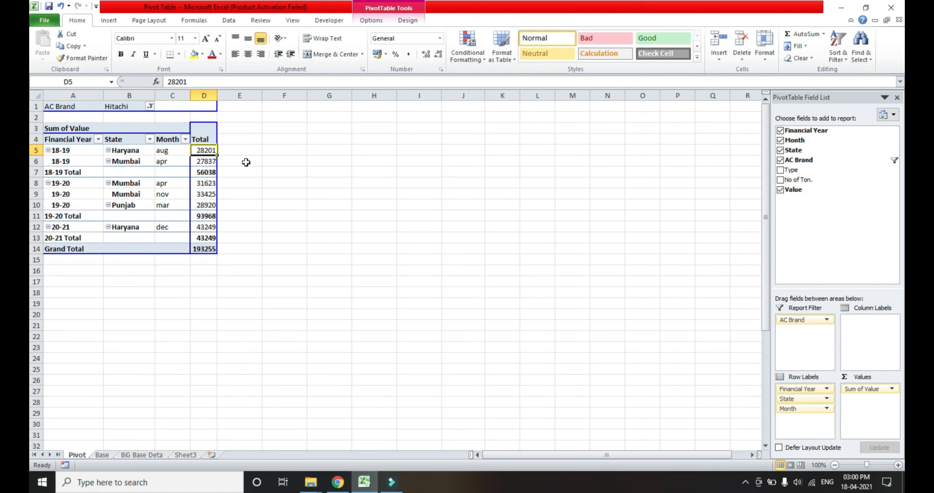
key(shift+Down)
key(Down)
key(Left)
key(Left)
key(Left)
key(Down)
key(Down)
key(shift+Down)
key(shift+Down)
key(Right)
key(Right)
key(Right)
key(shift+Down)
key(shift+Down)
key(Down)
key(Down)
key(Down)
key(Down)
key(Left)
key(Left)
key(Left)
Change the AC Brand report filter from Hitachi to Ogenral only.
key(Right)
key(Right)
key(Right)
key(Left)
key(Left)
key(Left)
key(ctrl+Home)
key(Right)
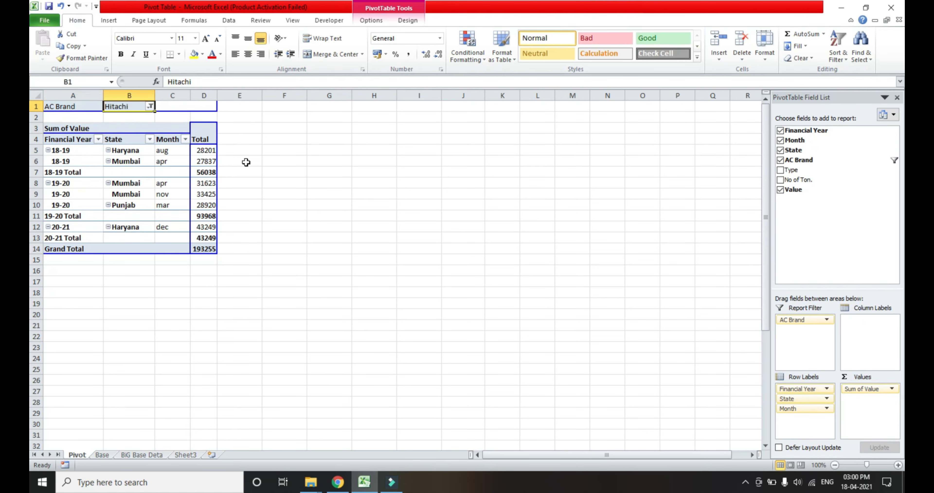
key(alt+Down)
key(Tab)
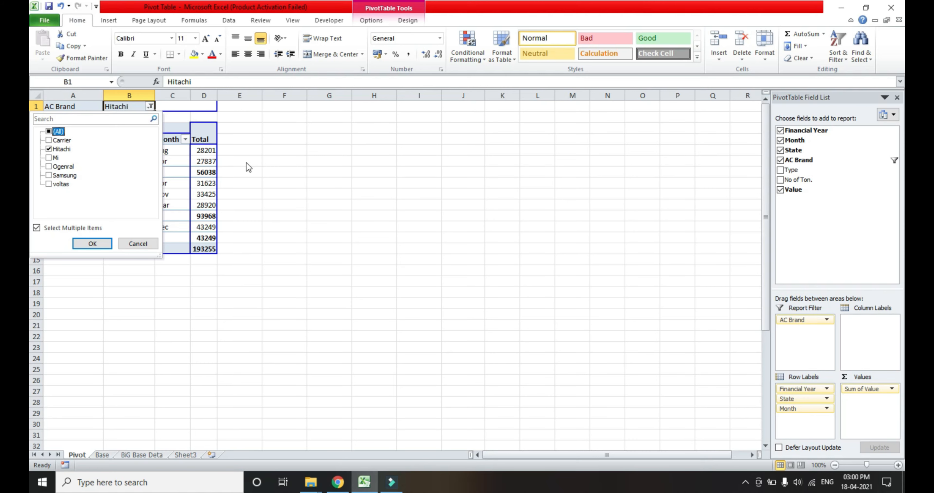
key(Down)
key(Down)
key(space)
key(Down)
Set the AC Brand report filter back to (All) brands.
key(Down)
key(space)
key(Return)
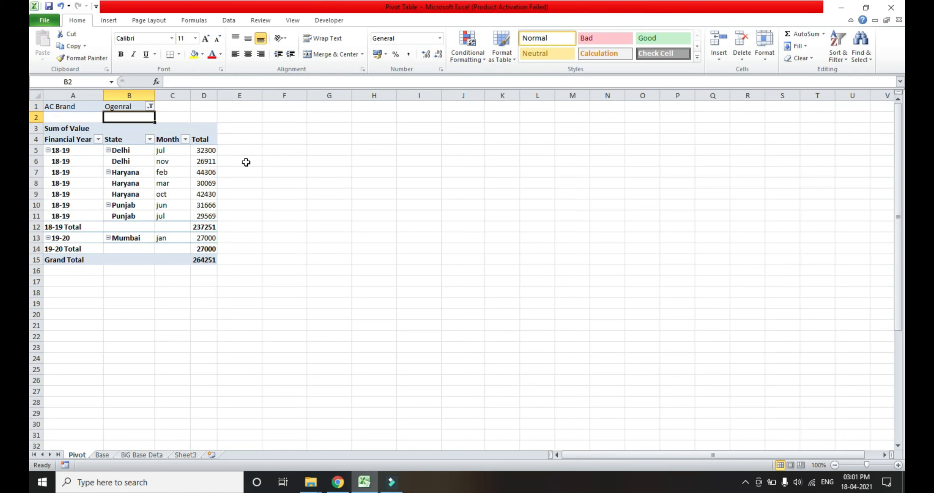
key(alt+Down)
key(Down)
key(Down)
key(Up)
key(Up)
key(space)
key(Return)
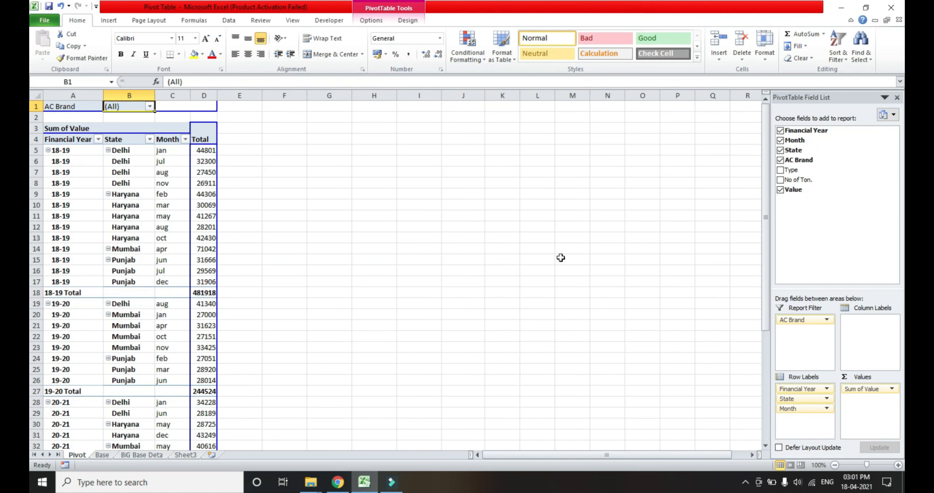
Add Type to the report filter below AC Brand, and view the AC Brand filter's choices without changing them.
drag(785, 179, 804, 328)
key(Up)
key(alt+Down)
key(Down)
key(Down)
key(Up)
key(Up)
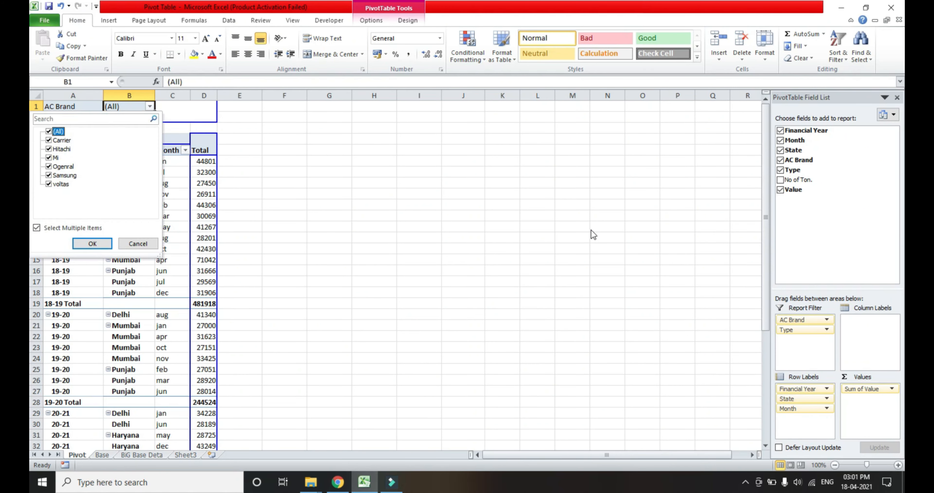
key(Escape)
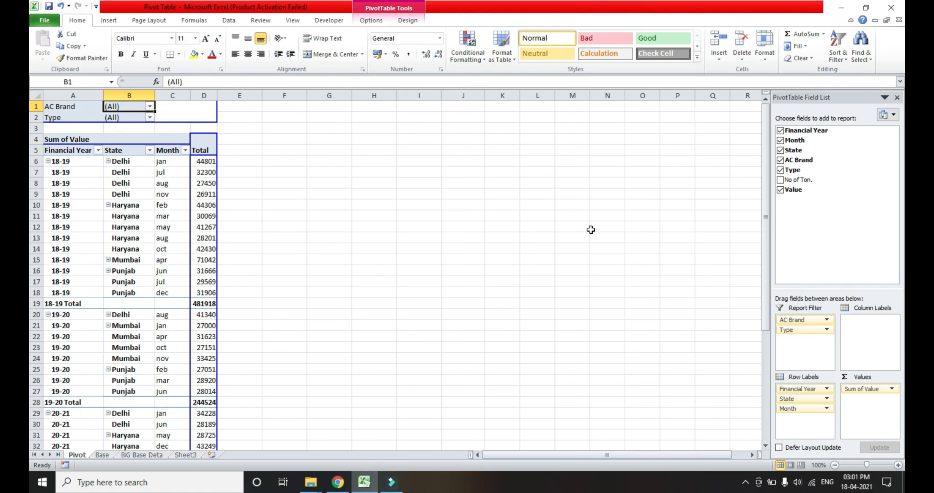
Set the AC Brand report filter to show only Ogenral.
key(Right)
key(Left)
key(Left)
key(Right)
key(Left)
key(Right)
key(alt+Down)
key(Down)
key(Up)
key(space)
key(Down)
key(Down)
key(Down)
key(Down)
key(Up)
key(Up)
key(Down)
Set the Type report filter to Window.
key(Down)
key(space)
key(Return)
key(Down)
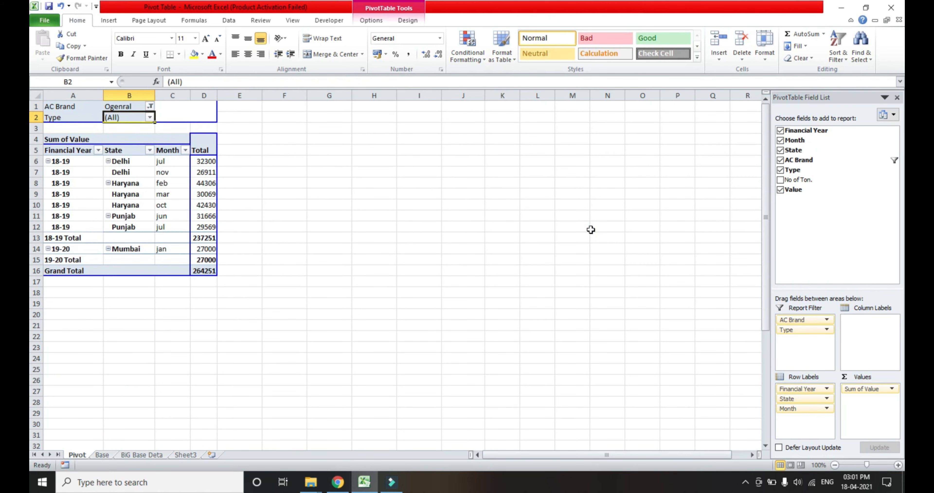
key(alt+Down)
Examine the filtered values by year, state and month, including each financial year's subtotal and the grand total.
key(Down)
key(Down)
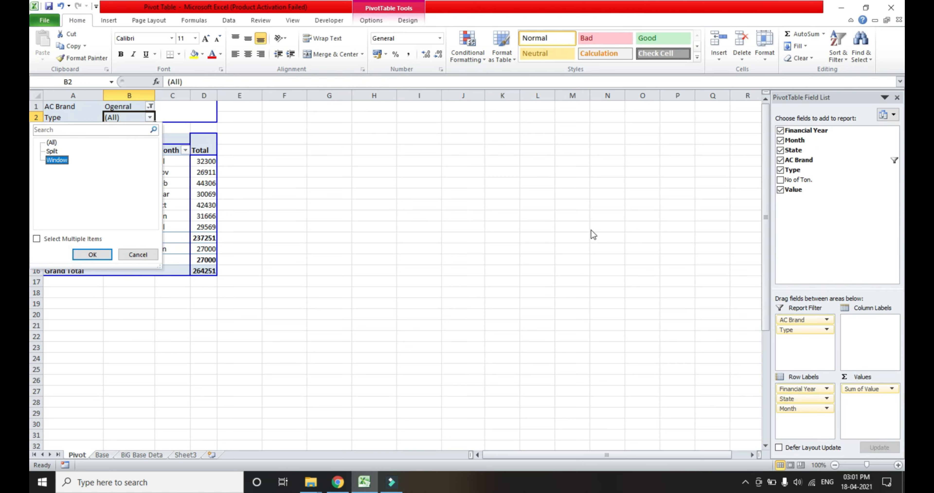
key(Return)
key(Down)
key(Down)
key(Down)
key(Down)
key(Right)
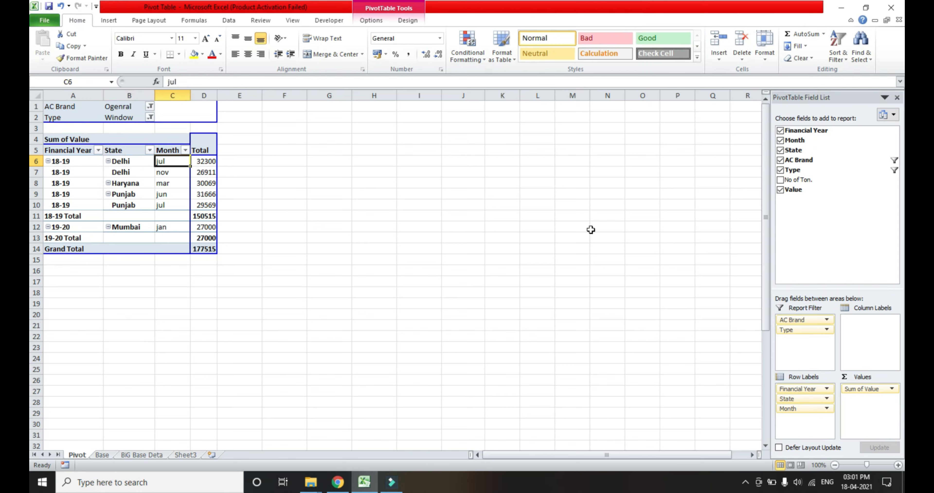
key(Left)
key(Left)
key(shift+Down)
key(shift+Down)
key(shift+Down)
key(shift+Down)
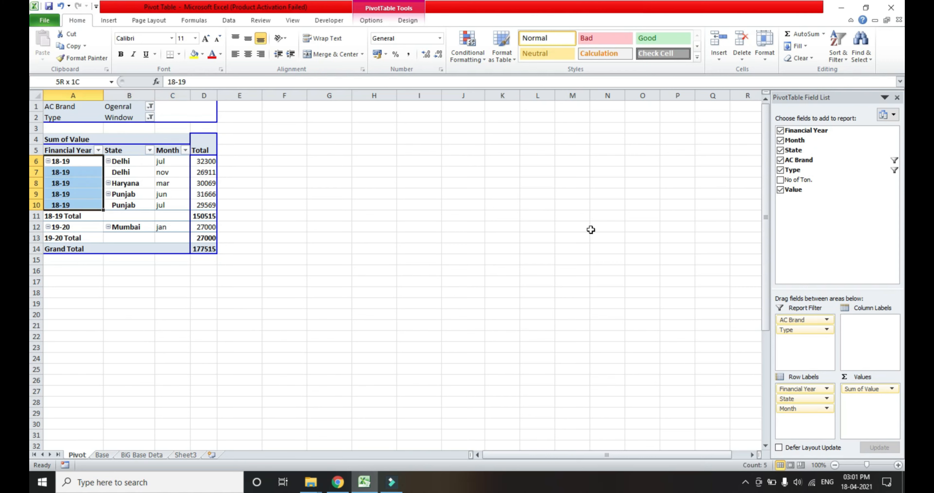
key(Right)
key(Right)
key(Right)
key(shift+Down)
key(shift+Down)
key(shift+Down)
key(shift+Down)
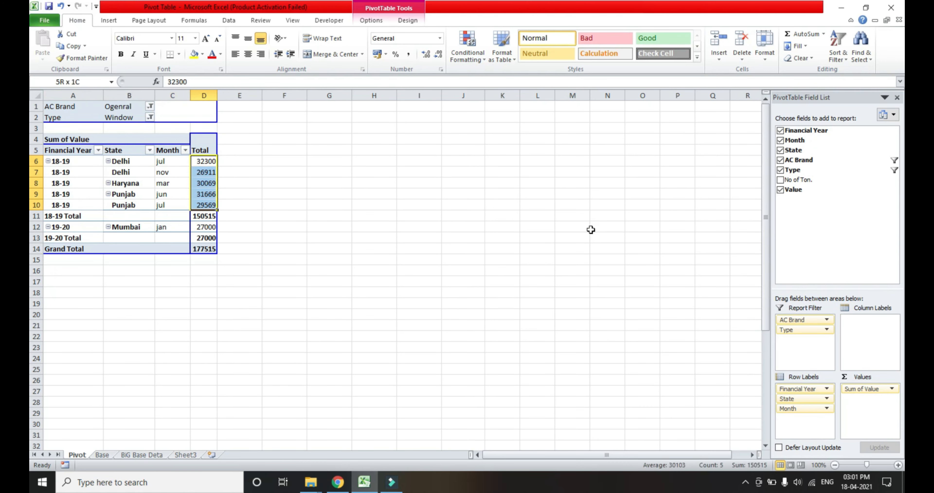
key(Down)
key(Down)
key(Left)
key(Left)
key(Left)
key(Down)
key(Down)
key(Down)
key(Down)
key(Right)
key(Right)
key(Right)
key(Down)
key(Down)
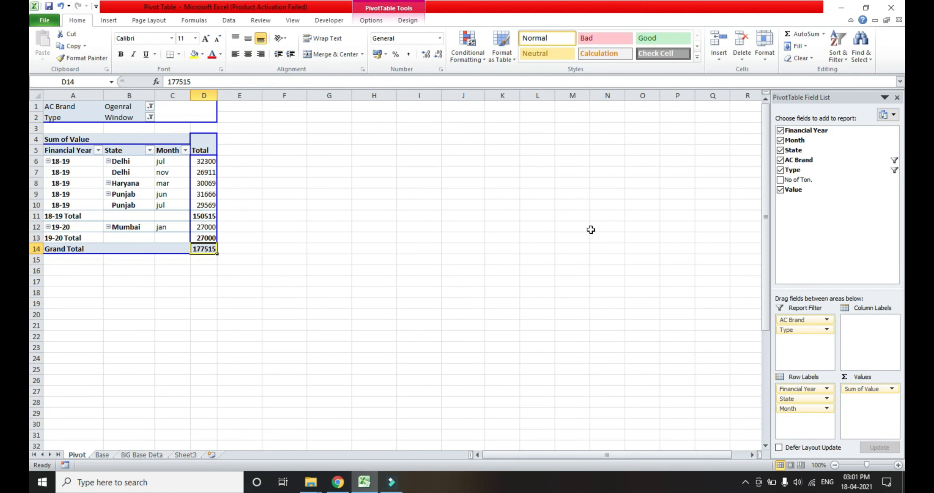
Review the selections applied in the AC Brand and Type report filters.
key(Up)
key(Up)
key(Up)
key(Up)
key(Left)
key(Up)
key(Up)
key(Up)
key(Up)
key(Up)
key(Up)
key(Up)
key(Up)
key(Up)
key(Left)
key(Down)
key(Up)
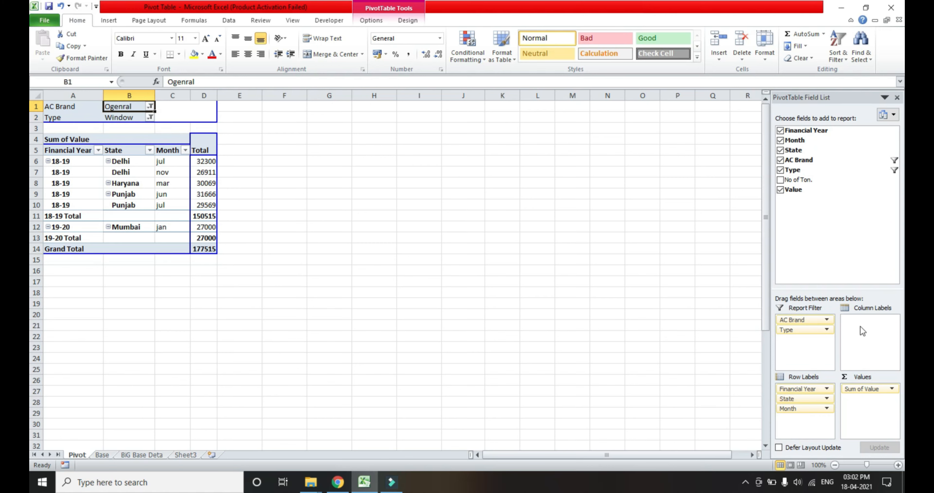
key(Down)
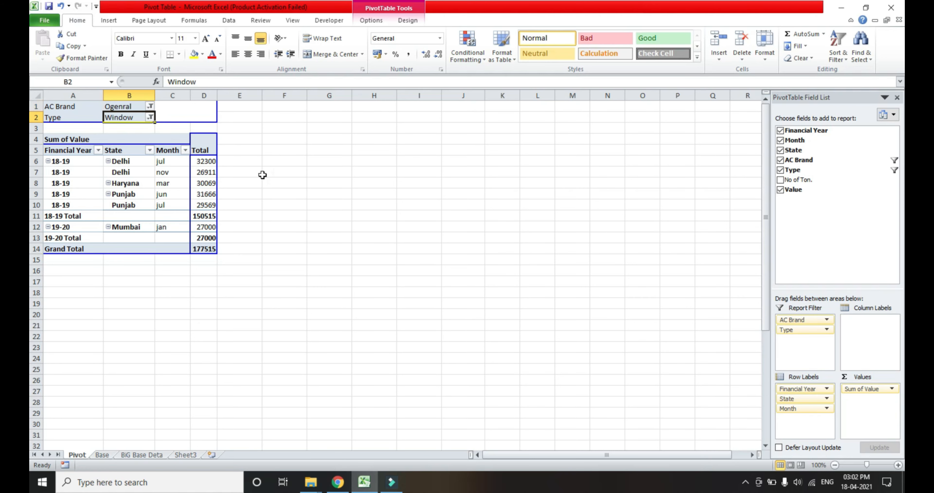
Reset both the AC Brand and Type report filters to (All).
key(Up)
key(alt+Down)
key(Down)
key(space)
key(Return)
key(Down)
key(Down)
key(Up)
key(alt+Down)
key(Up)
key(Up)
key(Return)
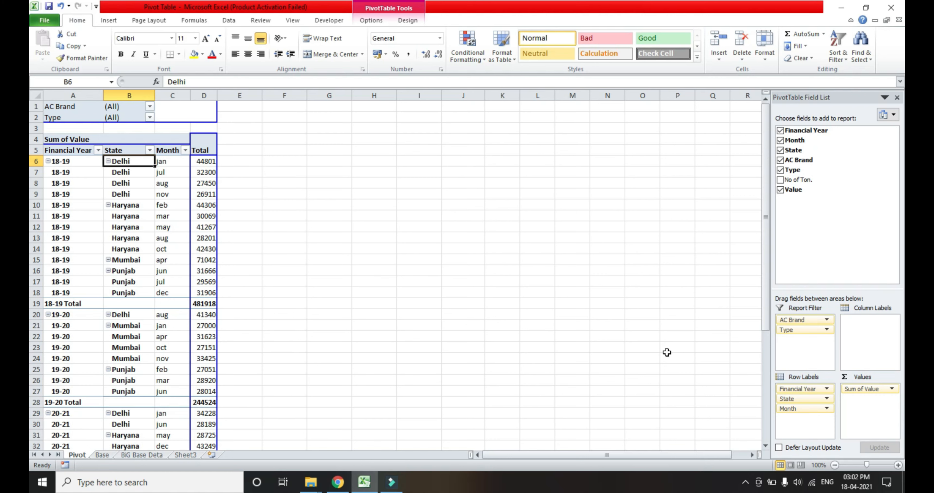
Change the Value field's summary calculation from Sum to Count in the value field settings.
click(892, 389)
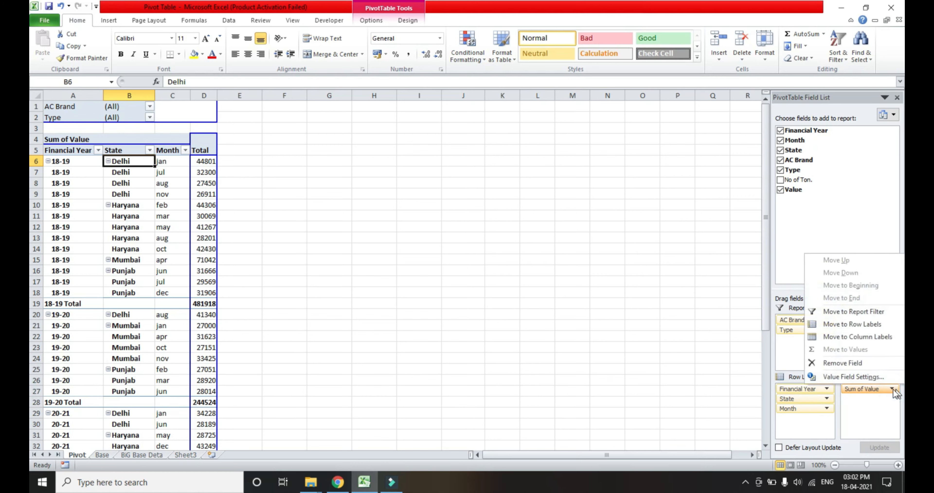
click(863, 377)
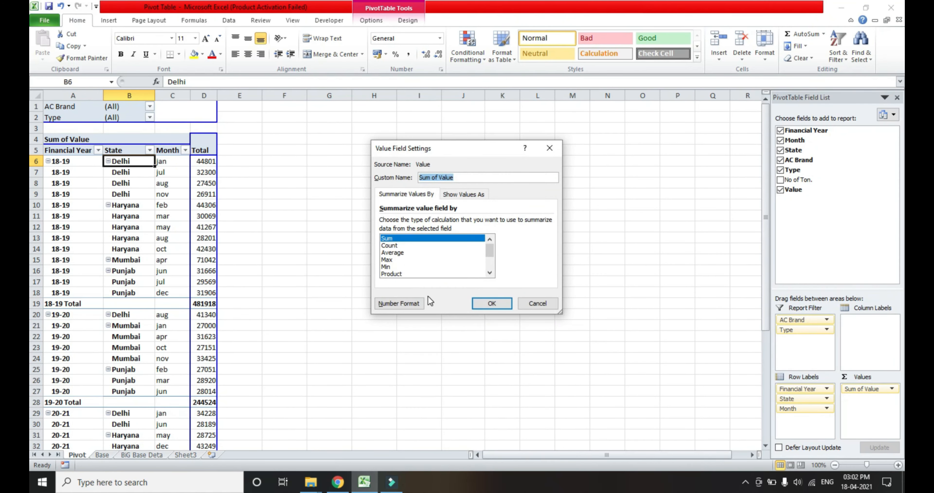
key(Right)
click(394, 245)
click(491, 304)
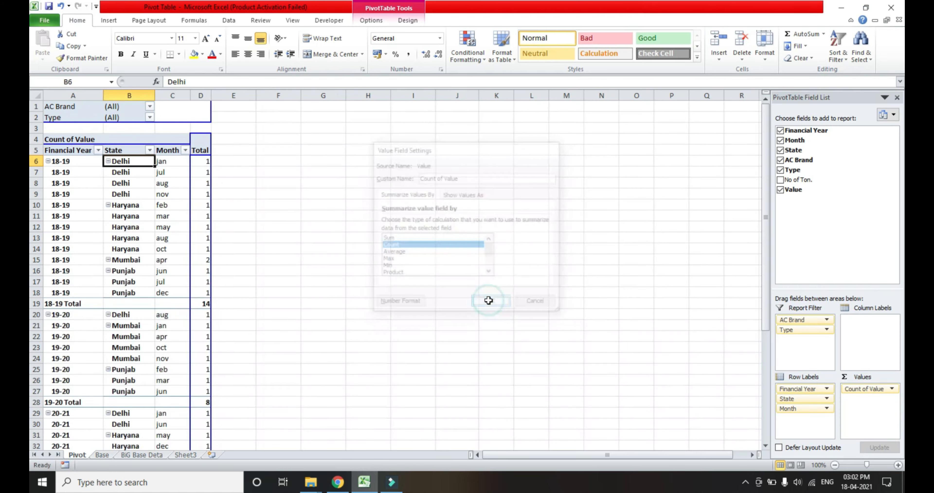
Move Financial Year and Month from the PivotTable's row labels to the report filter, keeping State as the only row field.
key(Right)
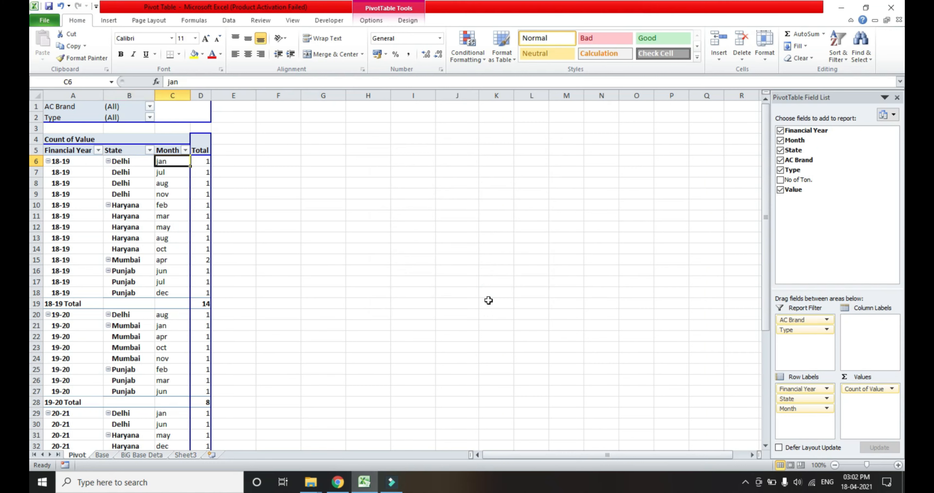
key(Left)
key(Left)
key(Up)
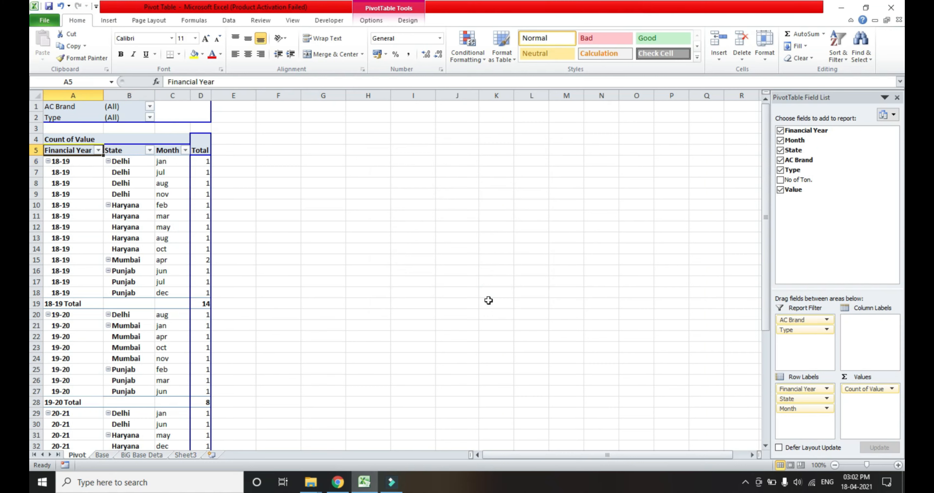
drag(71, 150, 66, 127)
key(Down)
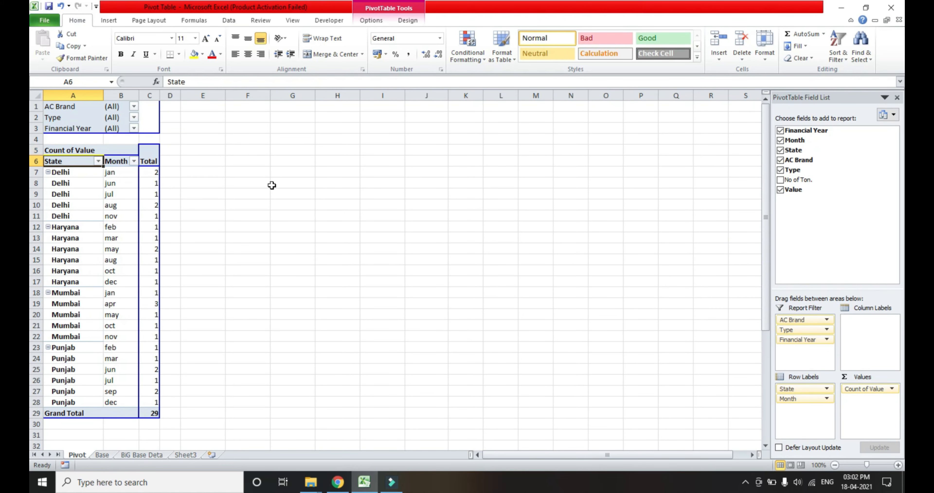
drag(119, 161, 100, 138)
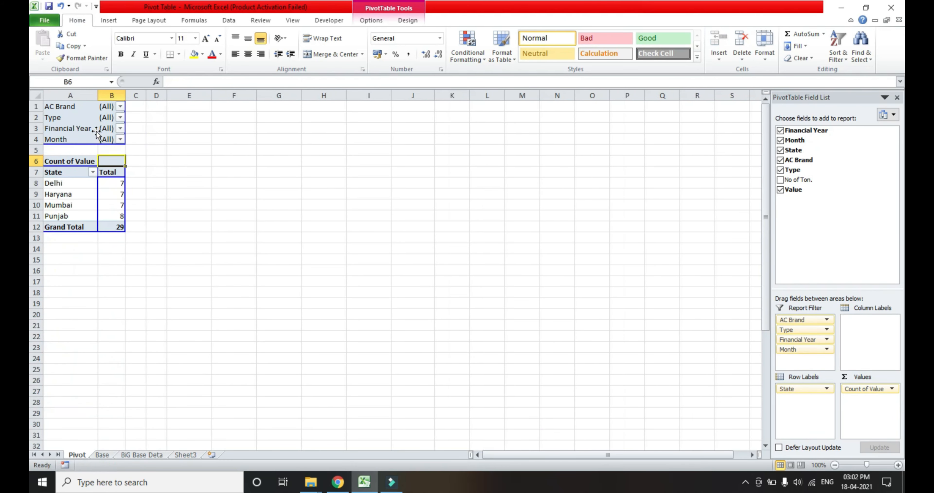
Examine the count of values for each state and the grand total.
key(Left)
key(Down)
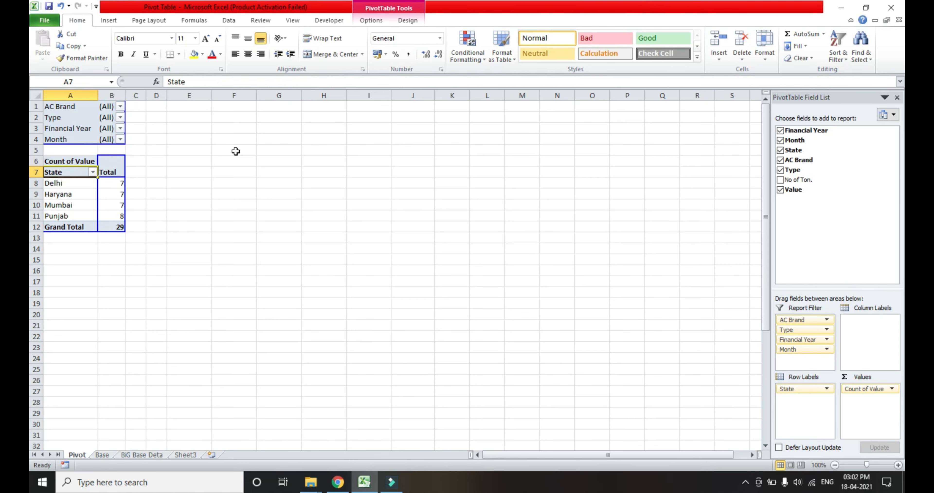
key(Down)
key(Right)
key(Left)
key(Down)
key(Right)
key(Left)
key(Down)
key(Right)
key(Left)
key(Down)
key(Right)
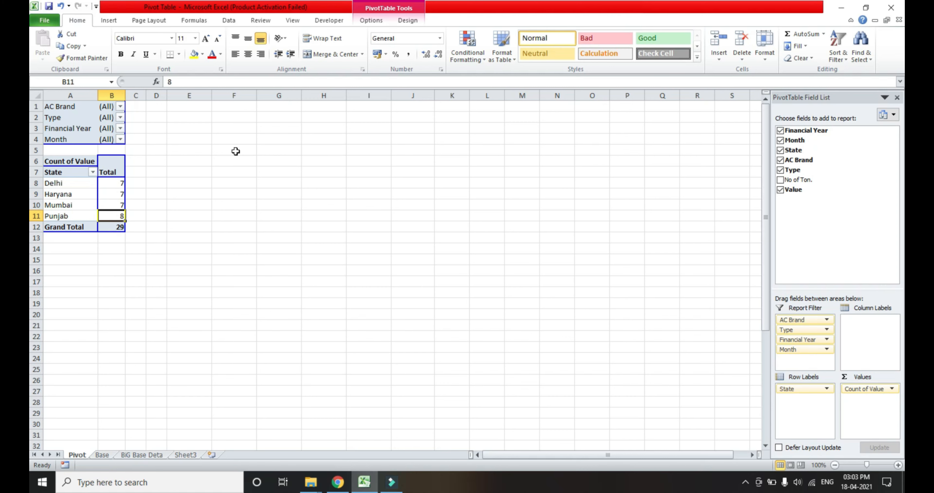
key(Down)
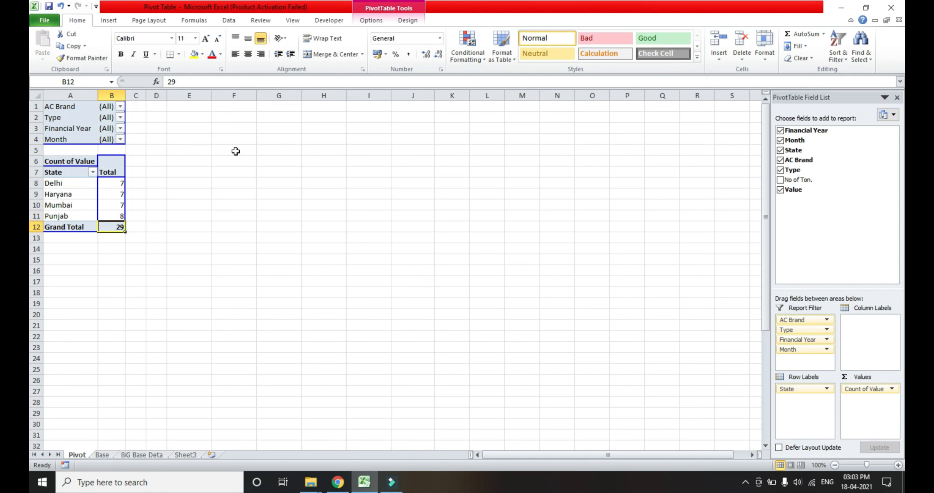
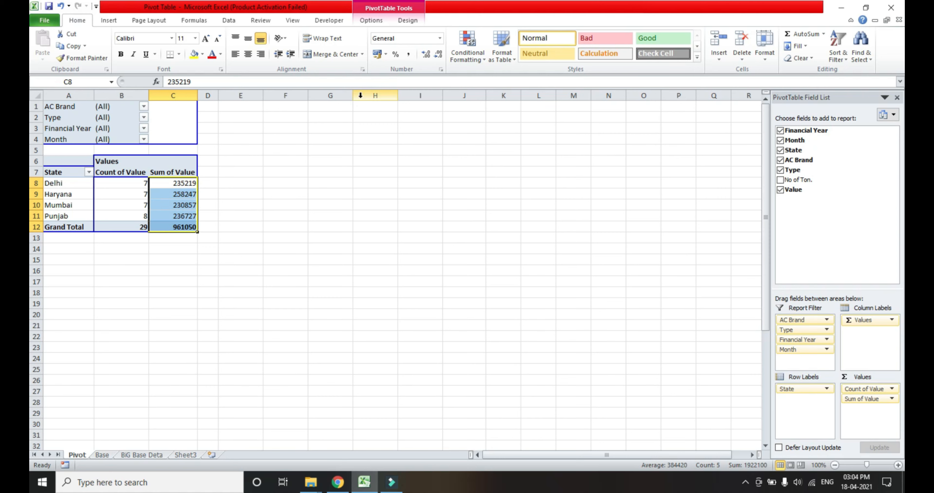
Start a calculated field for the PivotTable and name it Amt In Lakh.
click(370, 22)
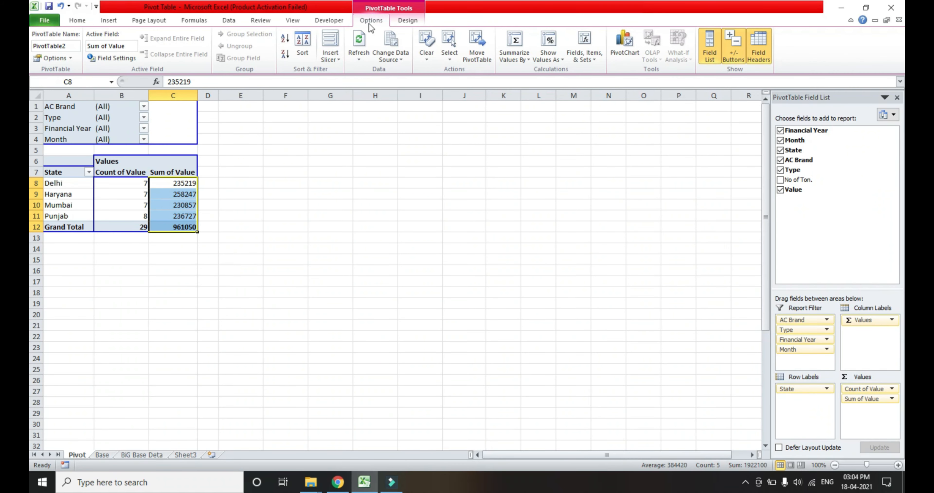
click(264, 171)
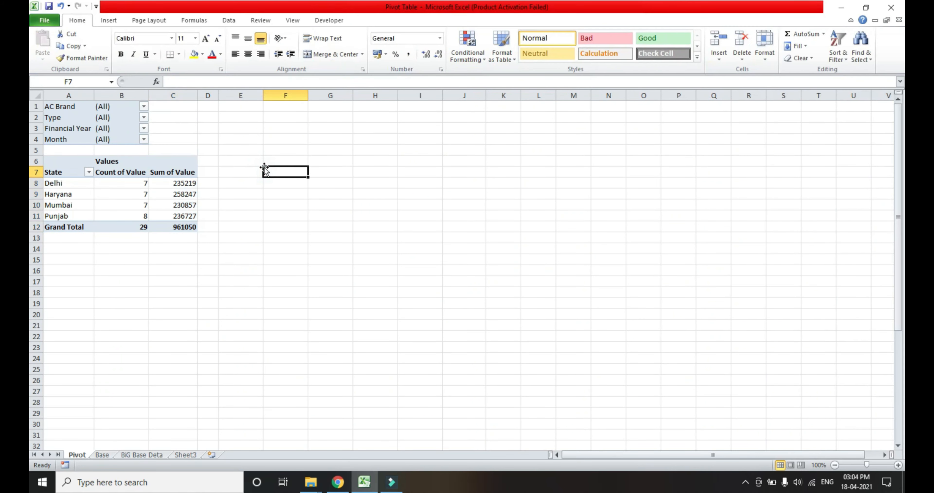
click(122, 210)
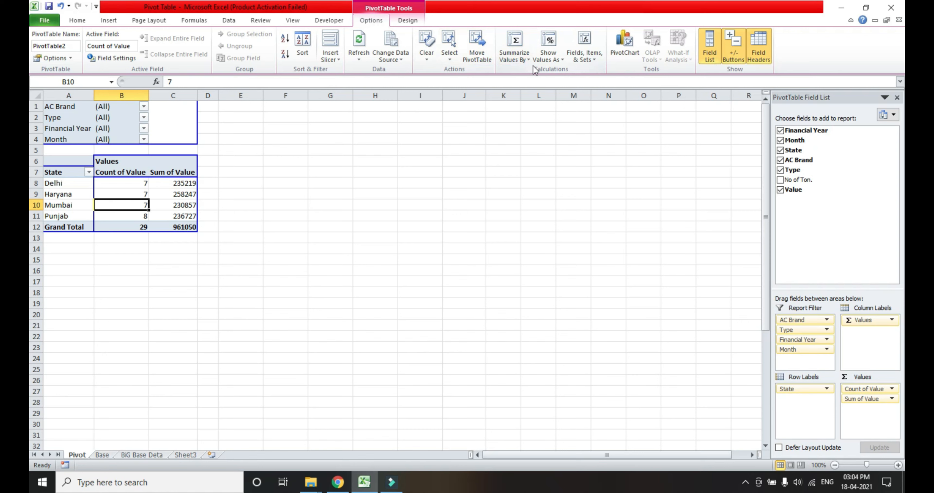
click(595, 59)
click(606, 95)
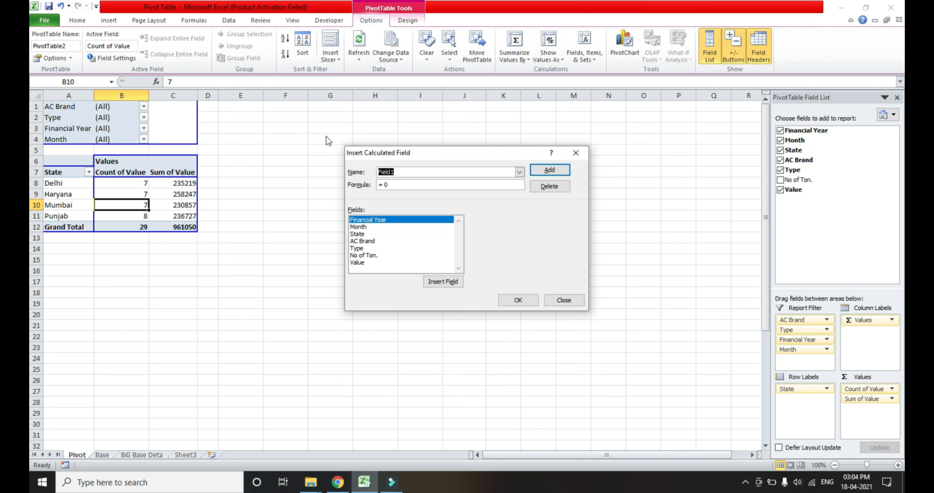
text(Amt In Lakh)
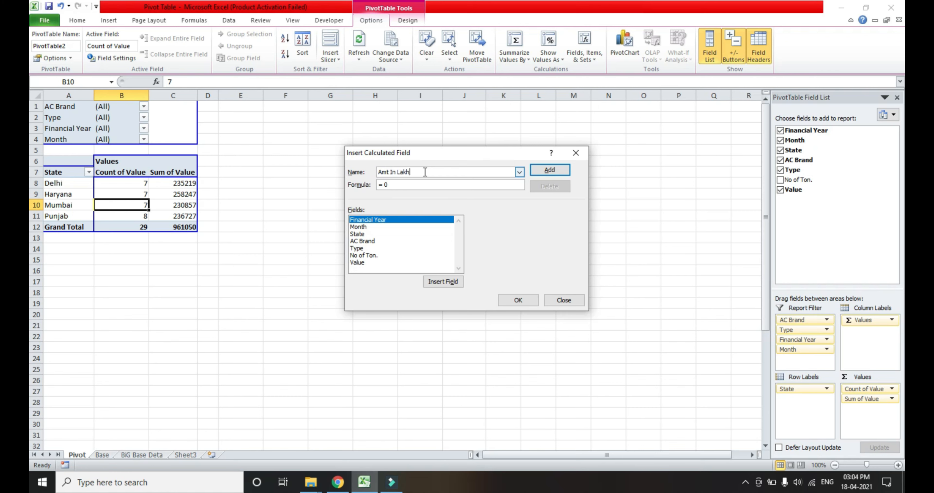
Define the calculated field's formula as =Value/100000 and insert it into the PivotTable.
click(417, 184)
key(BackSpace)
click(360, 263)
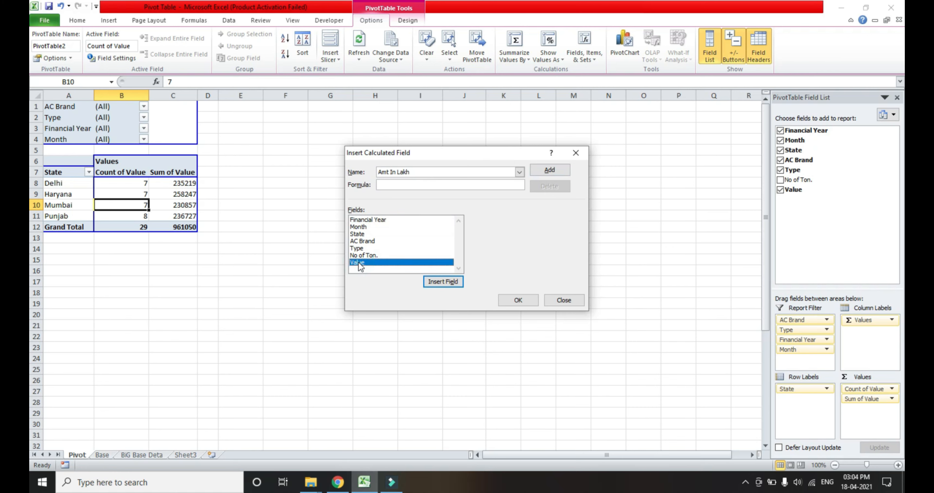
double_click(359, 263)
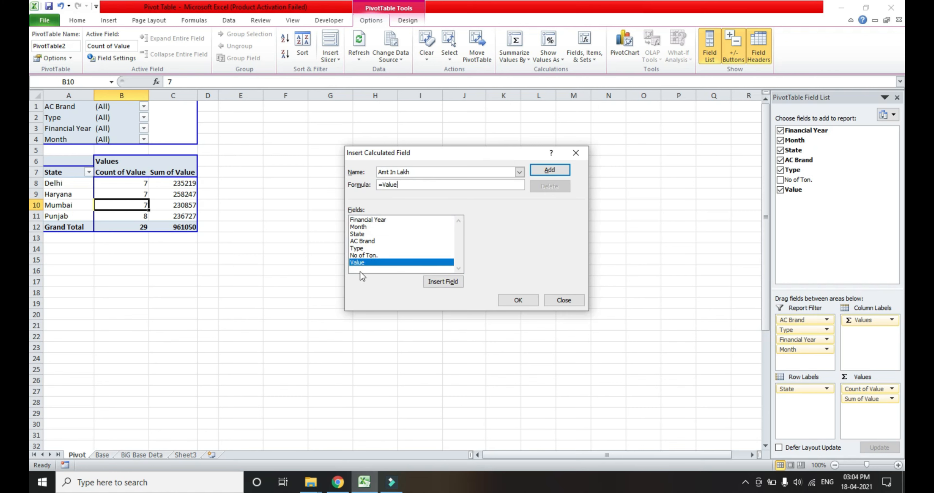
text(V)
key(BackSpace)
key(BackSpace)
key(BackSpace)
key(BackSpace)
key(BackSpace)
key(BackSpace)
key(BackSpace)
key(BackSpace)
double_click(371, 265)
text(100000)
click(518, 299)
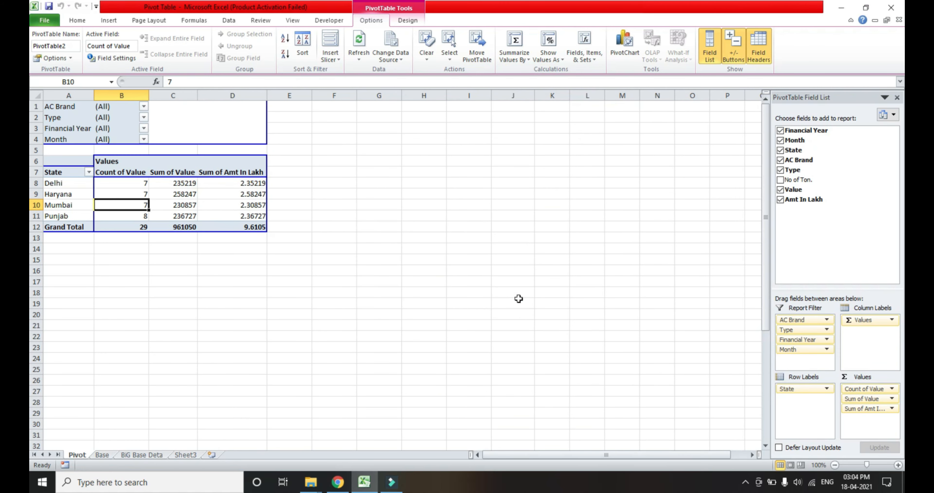
Centre the Sum of Amt In Lakh figures for all states and the grand total.
click(248, 185)
key(Down)
key(Down)
key(Up)
key(Up)
key(Up)
key(Down)
key(shift+Down)
key(shift+Down)
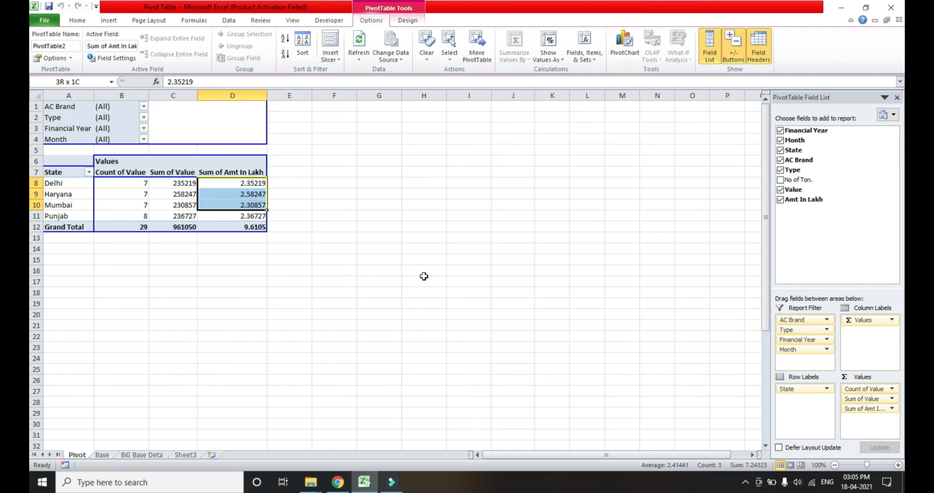
key(shift+Down)
key(shift+Down)
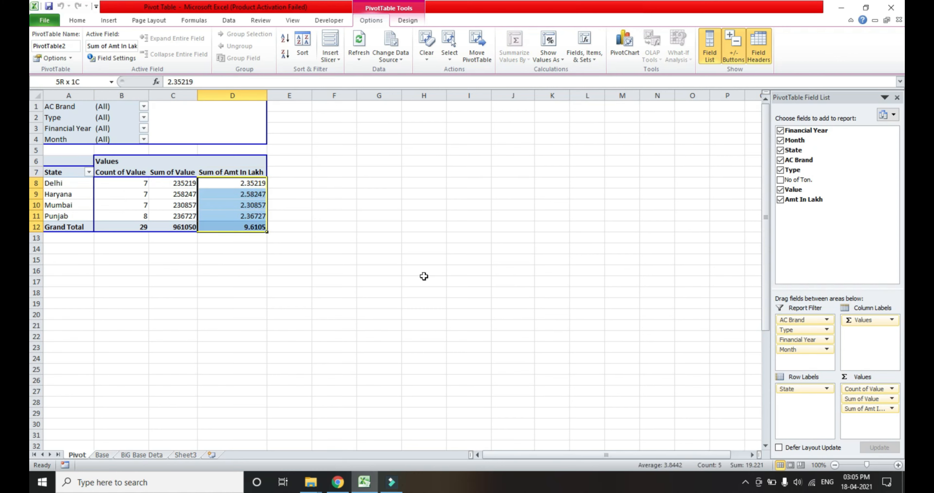
click(77, 20)
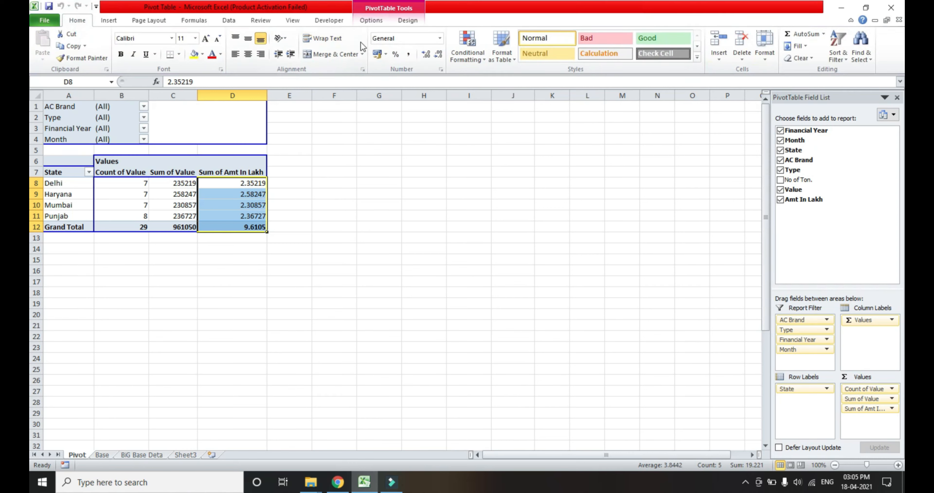
click(253, 56)
Format the Sum of Amt In Lakh figures to two decimal places.
click(441, 57)
click(441, 56)
click(441, 57)
click(441, 57)
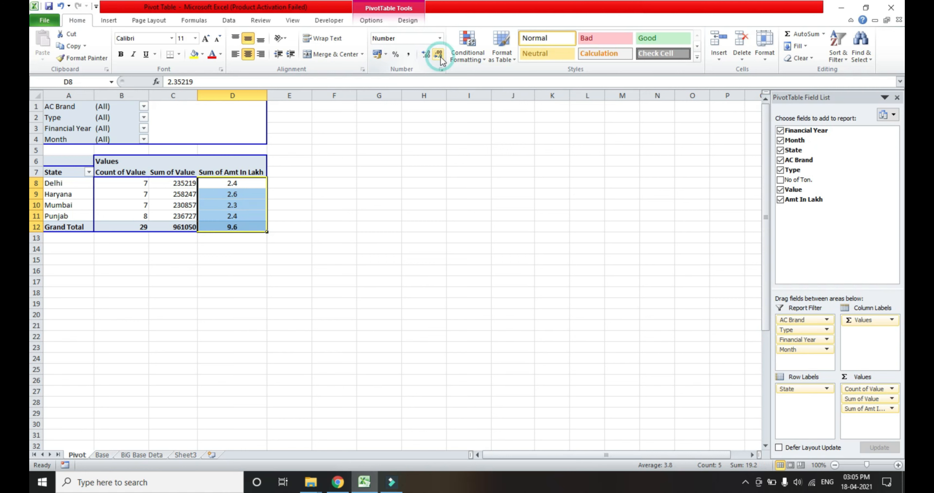
click(425, 55)
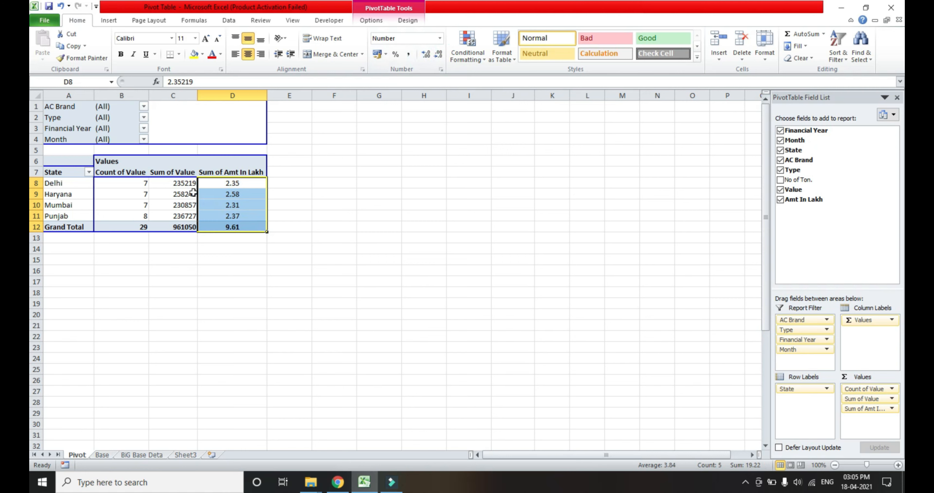
Remove the Sum of Value field from the PivotTable.
click(183, 184)
click(177, 206)
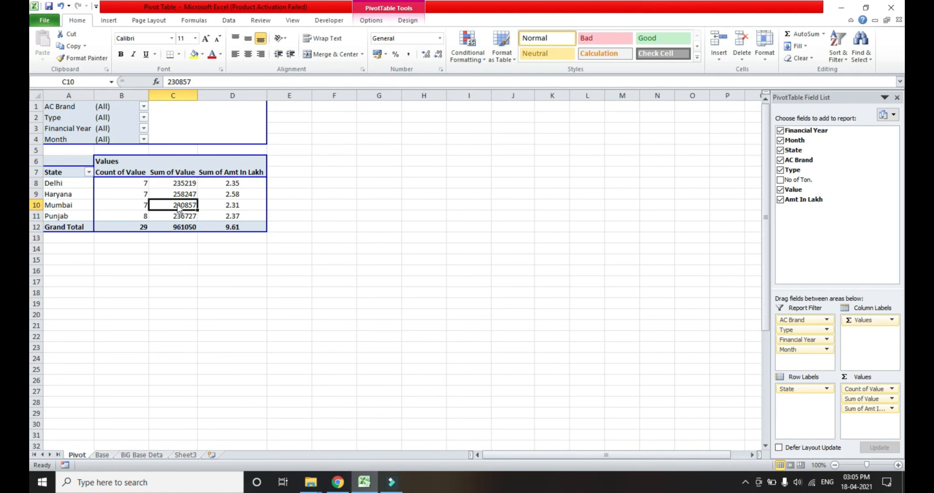
right_click(178, 207)
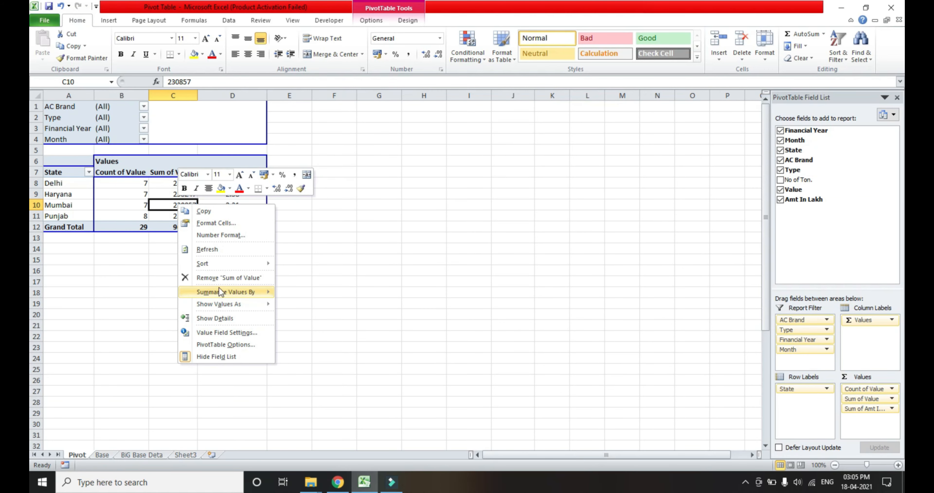
click(222, 278)
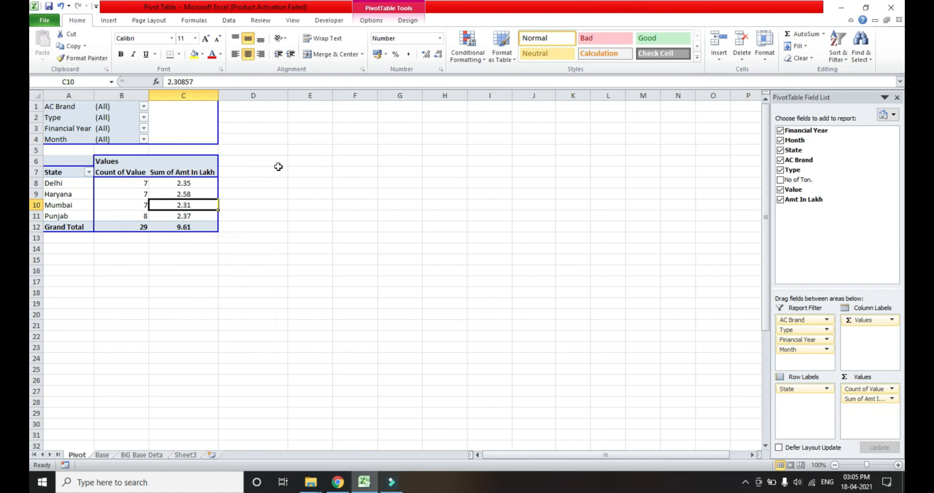
Examine each state's count of values alongside its amount in lakh.
click(278, 167)
key(Left)
key(Left)
key(Left)
key(Down)
key(Right)
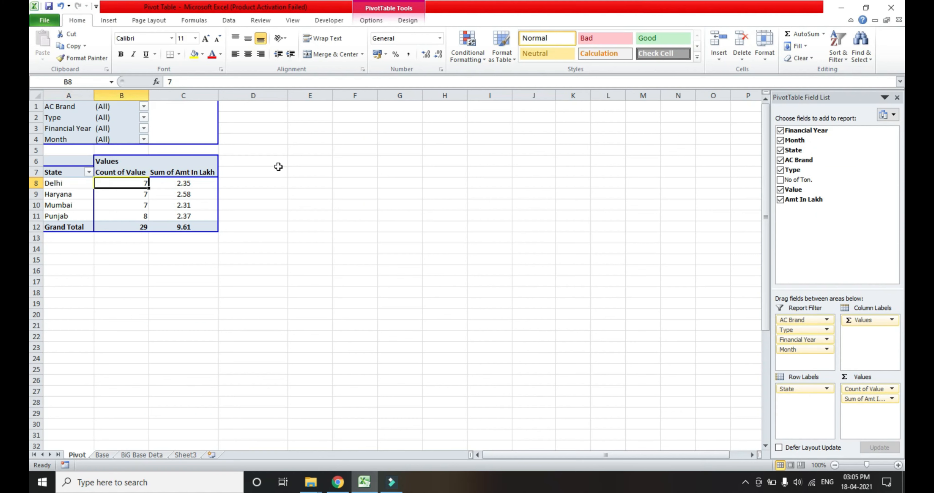
key(Right)
key(Down)
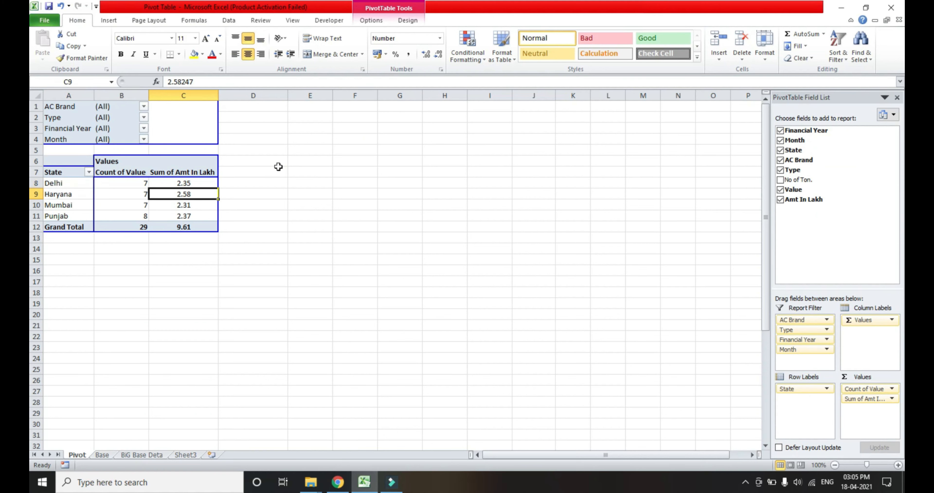
key(Left)
key(Left)
key(Right)
key(Right)
key(Left)
key(Left)
key(Down)
key(Right)
key(Right)
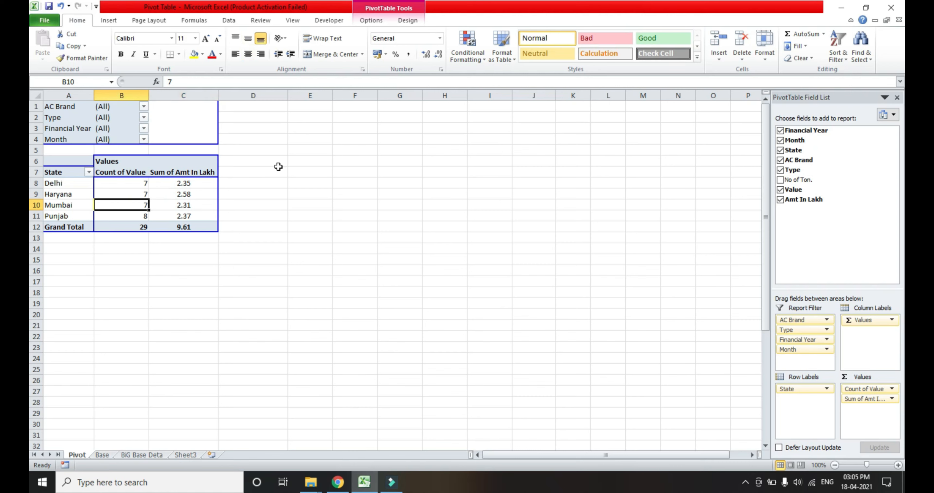
key(Left)
key(Left)
key(Down)
key(Right)
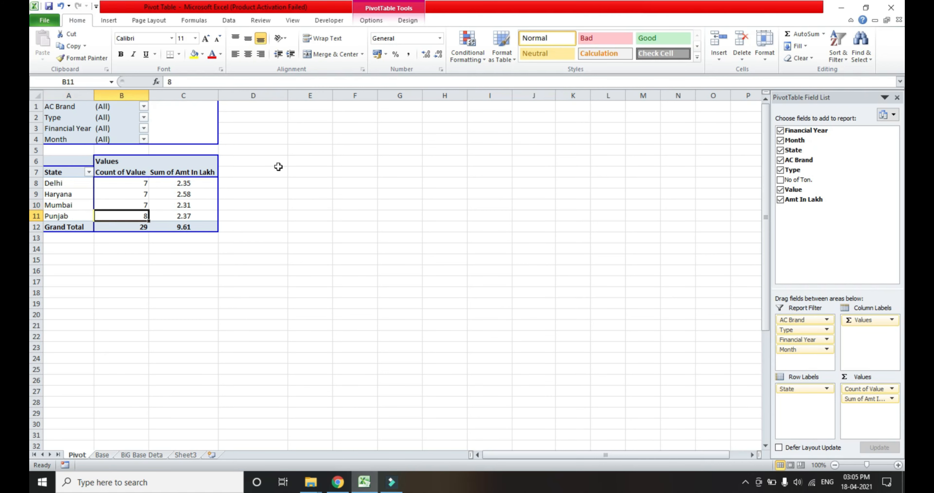
key(Right)
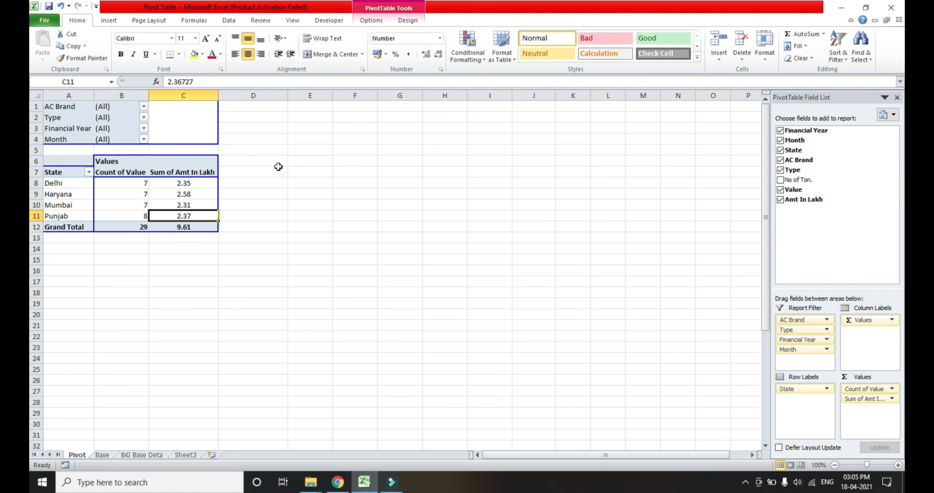
Look over the report filter fields from AC Brand down to Month.
key(ctrl+Down)
key(ctrl+Down)
key(Left)
key(ctrl+Up)
key(ctrl+Up)
key(ctrl+Up)
key(ctrl+Up)
key(Left)
key(Down)
key(Down)
key(Down)
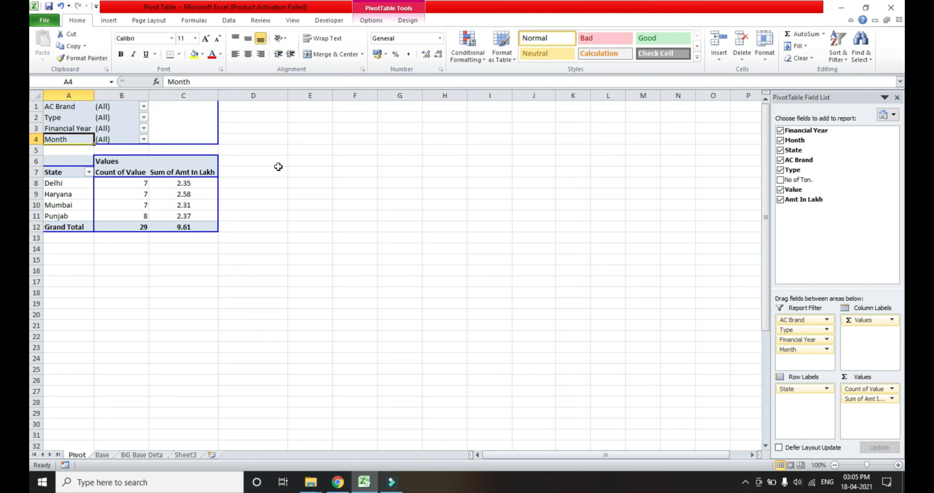
Review the display settings in the PivotTable options, including the classic layout, and cancel.
right_click(190, 205)
click(239, 346)
click(238, 248)
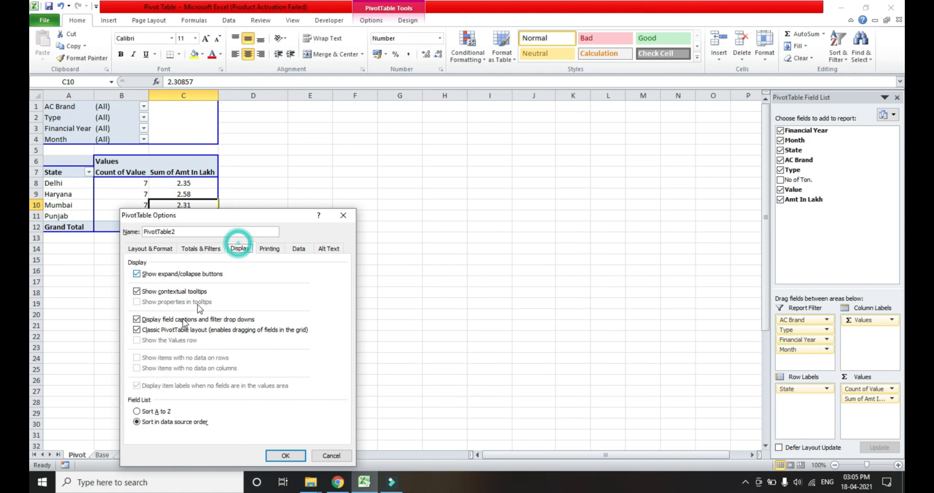
click(332, 455)
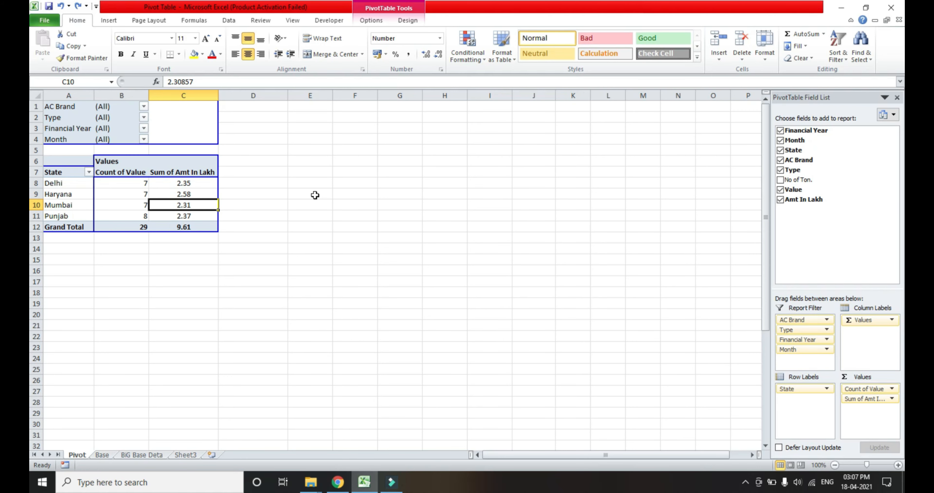
Go to the Base sheet and select its entire data range from Financial Year to Value.
key(ctrl+End)
key(ctrl+Up)
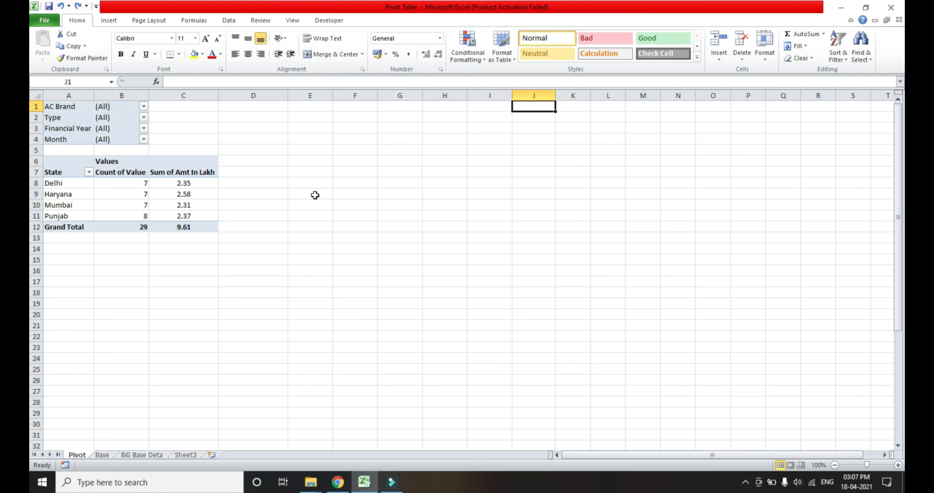
key(ctrl+Left)
key(ctrl+Left)
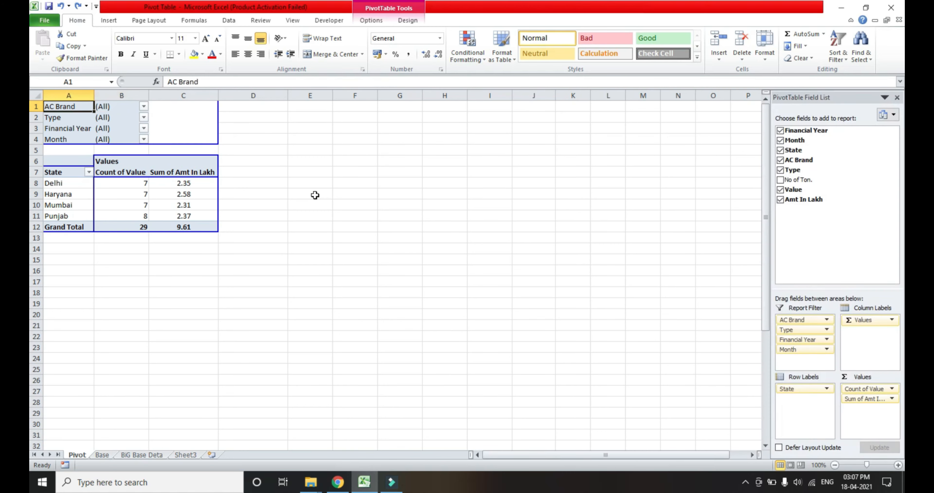
click(102, 455)
key(ctrl+Left)
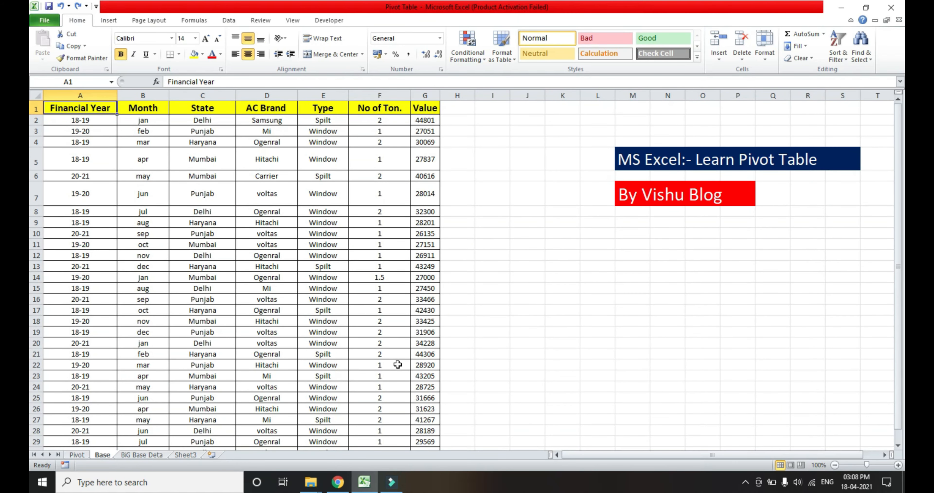
key(shift+Right)
key(shift+Right)
key(shift+Right)
key(shift+Right)
key(shift+Right)
key(shift+Right)
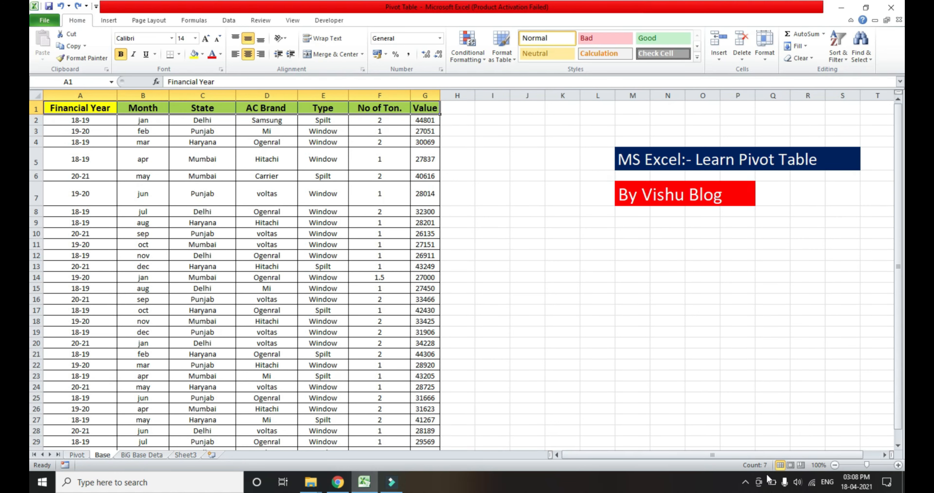
key(ctrl+shift+Down)
key(ctrl+shift+Down)
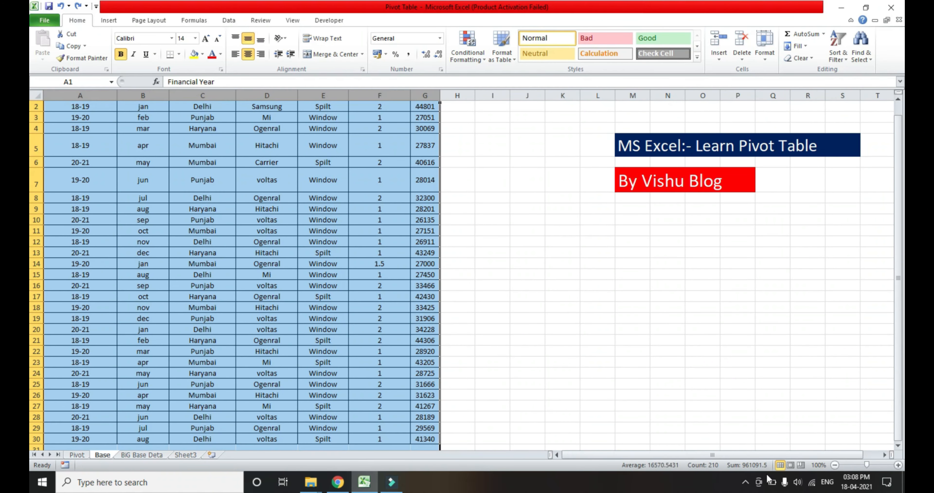
Examine the source table's column headers one by one through to Value.
key(Up)
key(Right)
key(Left)
key(ctrl+space)
key(Right)
key(Right)
key(Right)
key(ctrl+space)
key(Right)
key(Right)
key(Right)
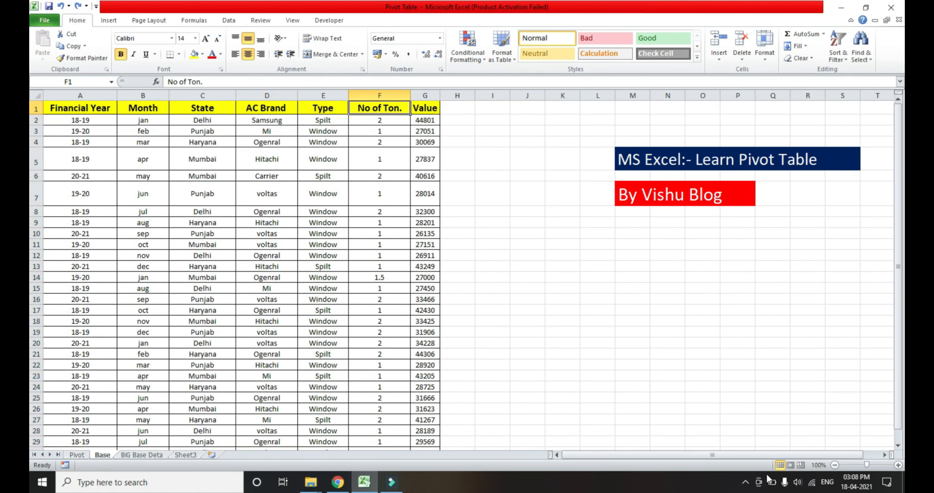
key(ctrl+space)
key(Up)
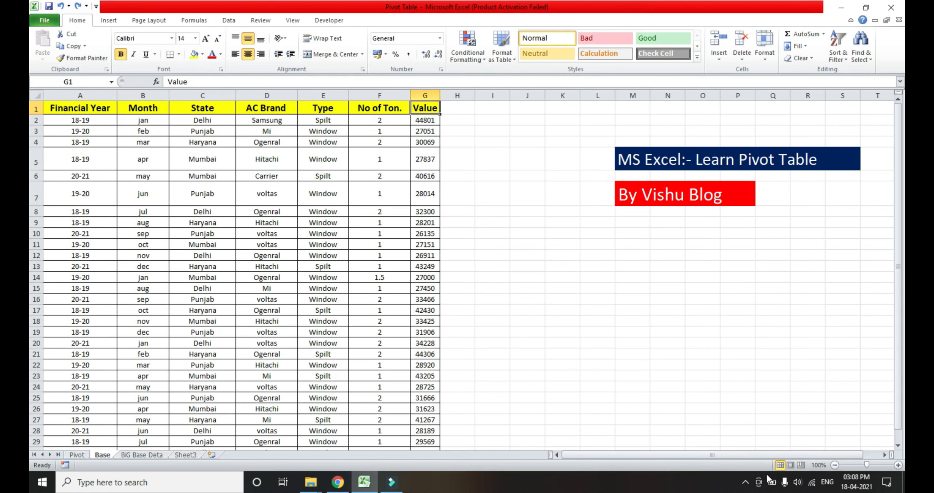
Add a column header Country in cell H1, directly after the Value column.
key(Right)
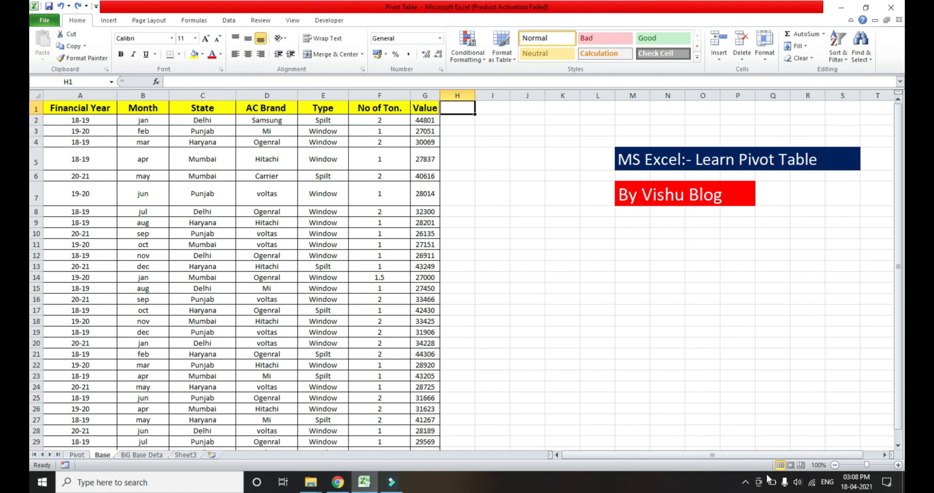
text(Co)
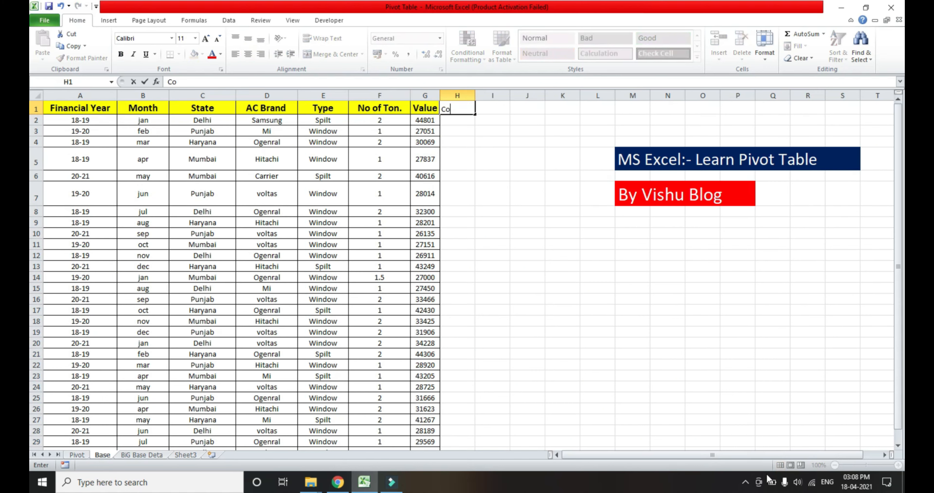
text(untry)
key(Return)
key(Up)
key(Down)
key(Up)
key(Down)
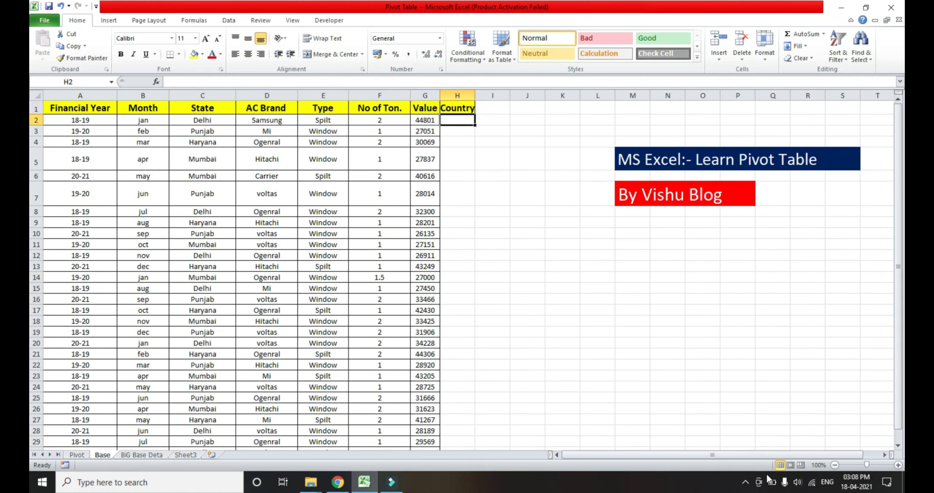
Enter india in cell H2 as the first value under the Country header.
key(Left)
key(Left)
key(Left)
key(Left)
key(Left)
key(Down)
key(Down)
key(Down)
key(Down)
key(ctrl+Up)
key(Right)
key(Right)
key(Right)
key(Right)
key(Right)
key(Down)
text(india)
key(Return)
Copy india from H2 down the Country column to the last data row, row 30.
key(Up)
key(ctrl+c)
key(Left)
key(ctrl+Down)
key(Right)
key(ctrl+shift+Up)
key(ctrl+v)
Apply all borders to the Country values in H2:H30.
key(ctrl+Up)
key(Down)
key(ctrl+shift+Down)
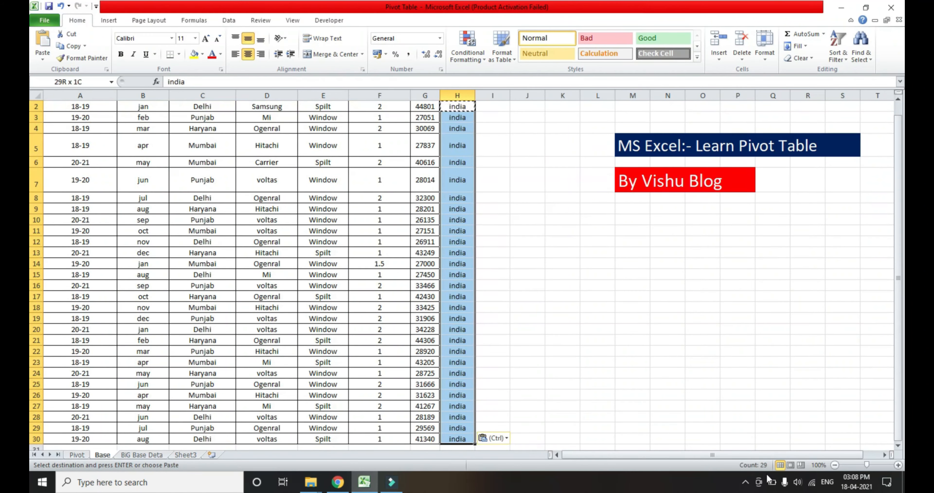
key(alt+a)
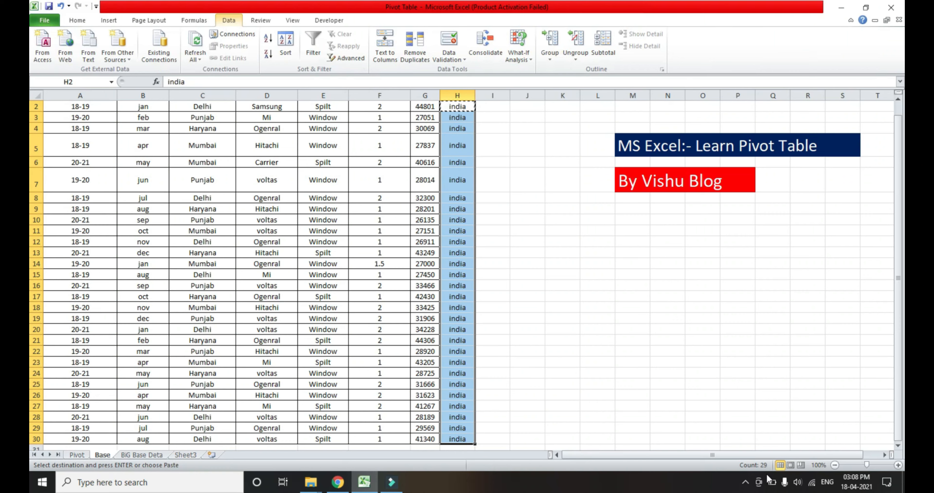
key(Right)
key(Left)
key(ctrl+Up)
key(Down)
key(ctrl+shift+Down)
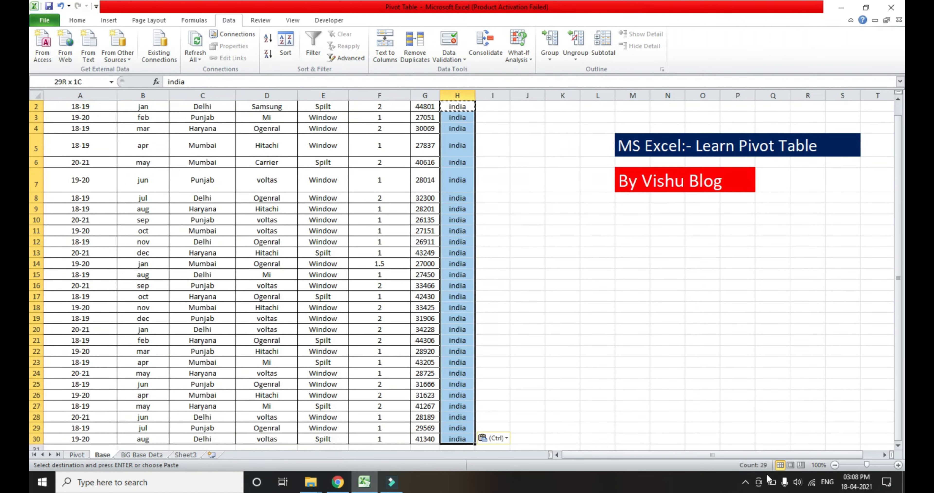
key(alt+h)
key(b)
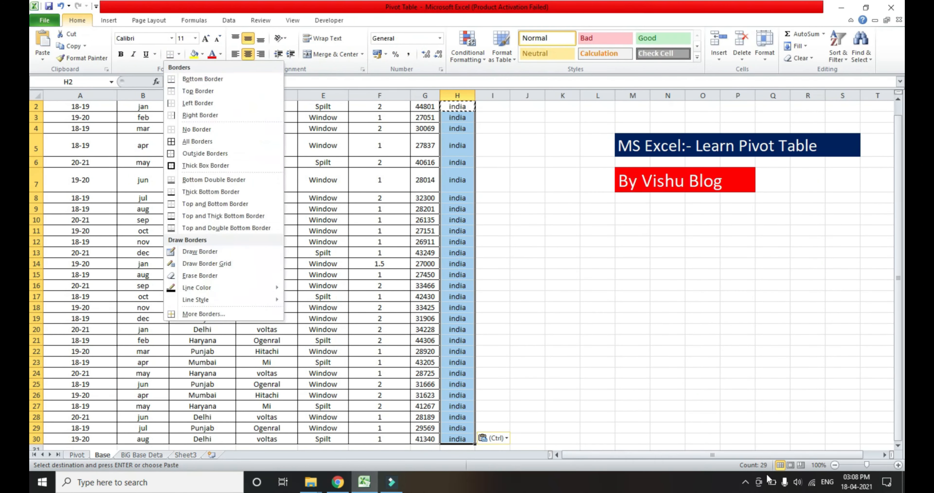
key(a)
Check the extent of the source table together with its new Country column.
key(ctrl+Up)
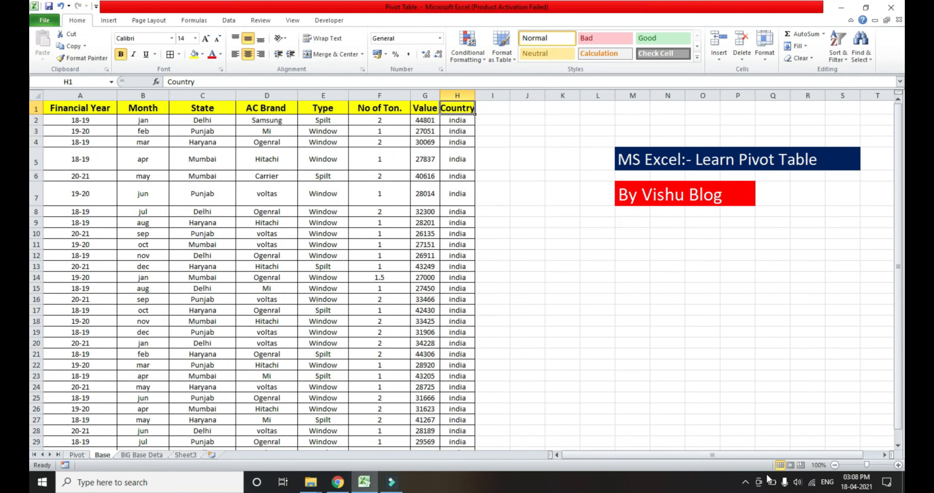
key(ctrl+shift+Down)
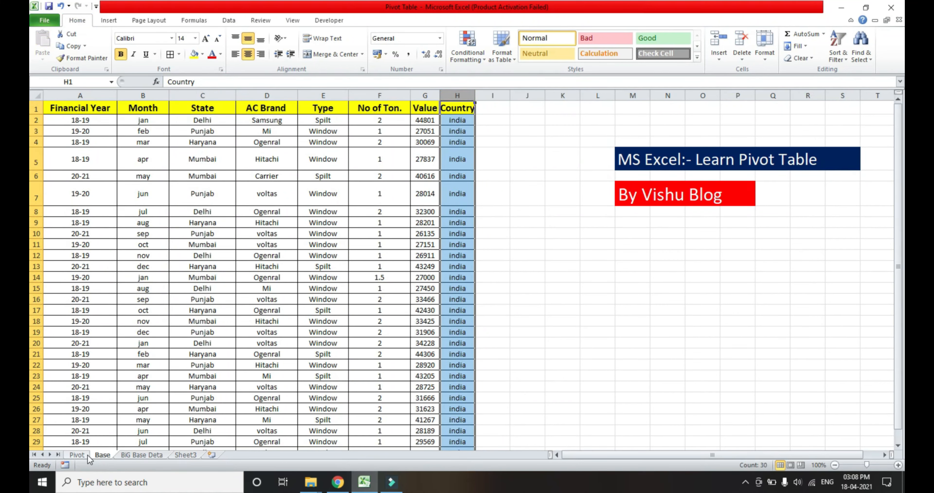
click(423, 127)
key(Up)
key(Up)
key(ctrl+shift+Down)
key(ctrl+shift+Left)
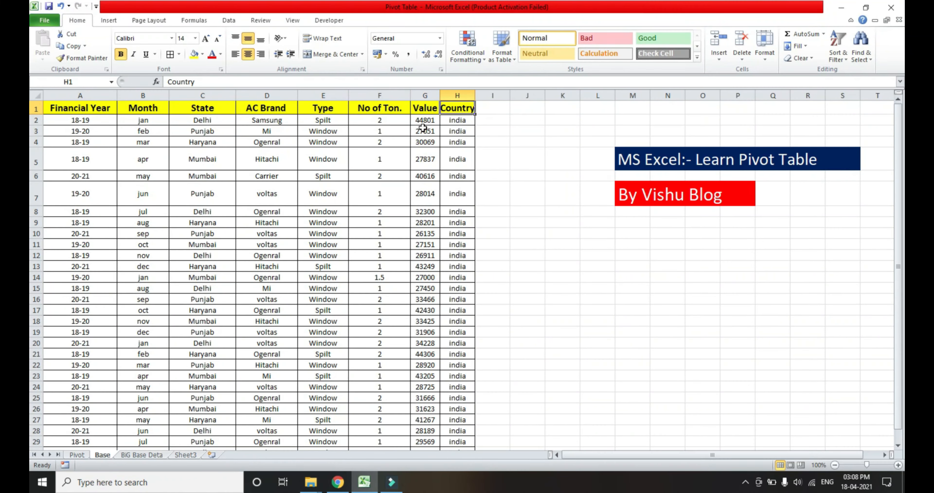
Go to the Pivot sheet and select a value cell inside the PivotTable.
click(76, 455)
click(355, 136)
click(195, 190)
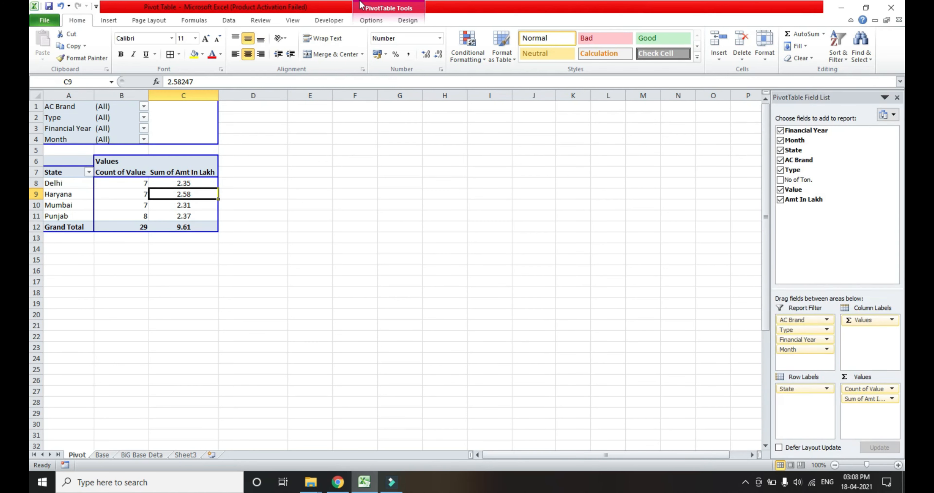
click(367, 20)
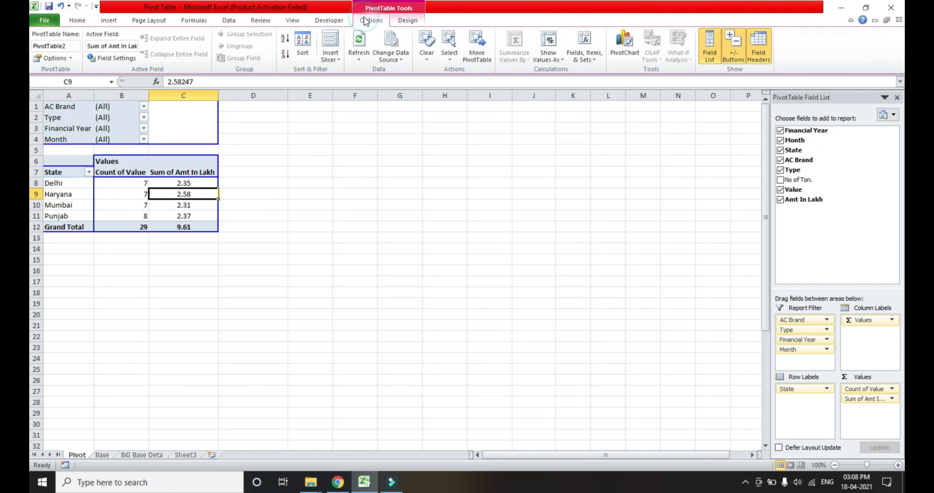
click(397, 58)
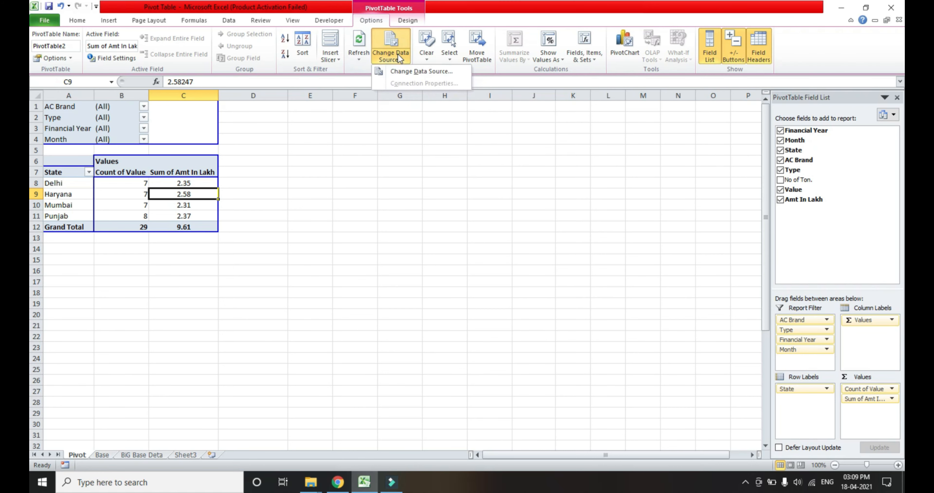
click(405, 71)
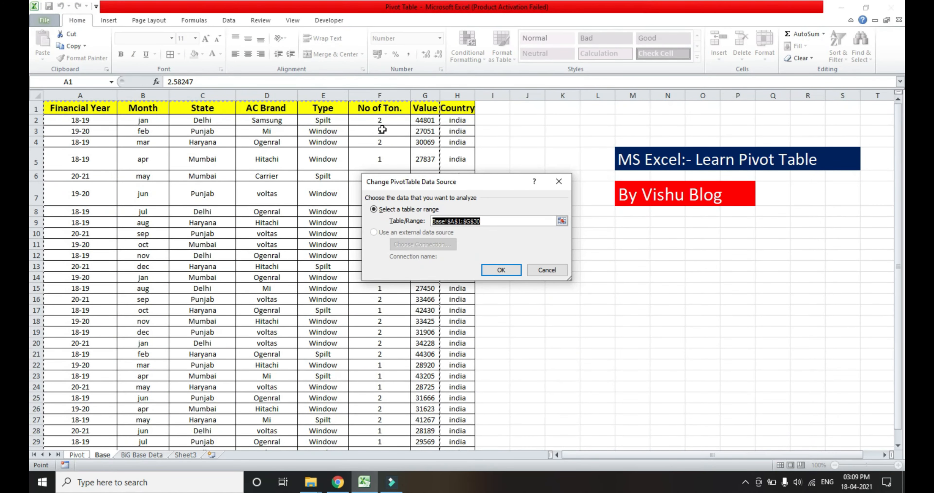
click(78, 108)
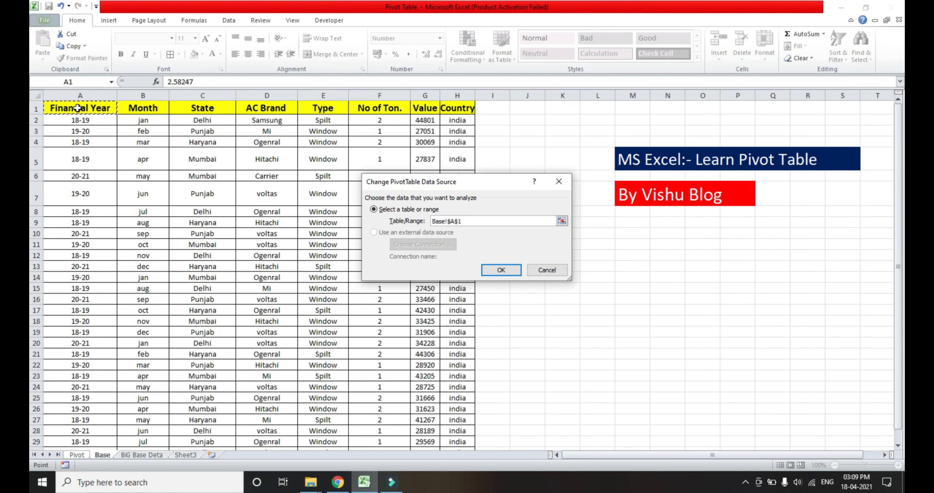
key(ctrl+shift+Right)
key(ctrl+shift+Down)
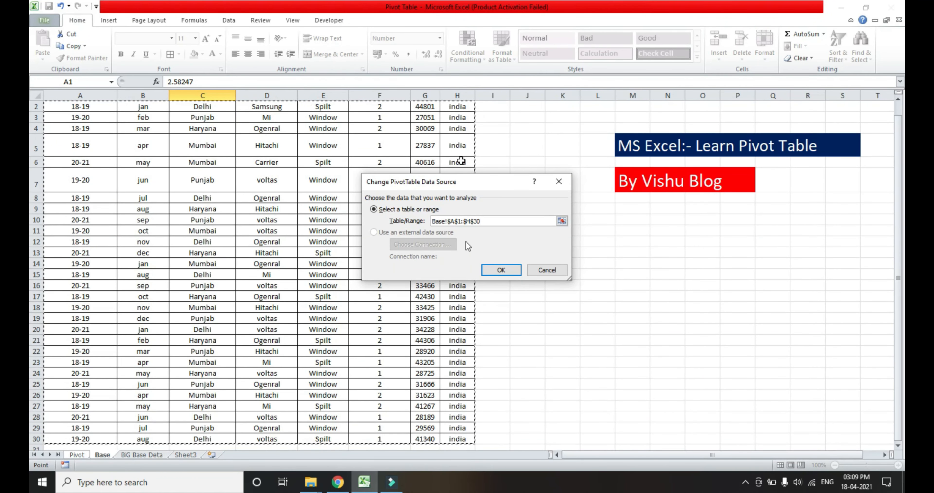
click(559, 182)
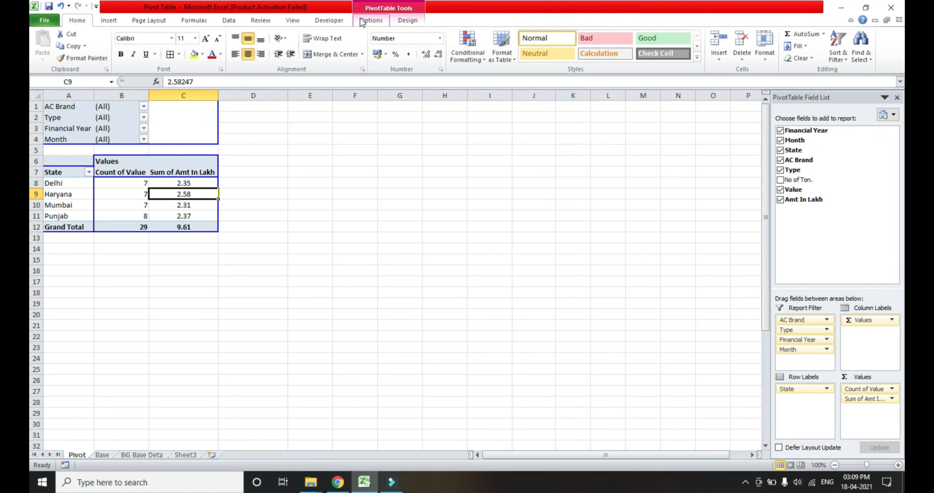
Change the PivotTable's data source to Base!$A$1:$H$30 so that it includes the Country column.
click(370, 20)
click(396, 56)
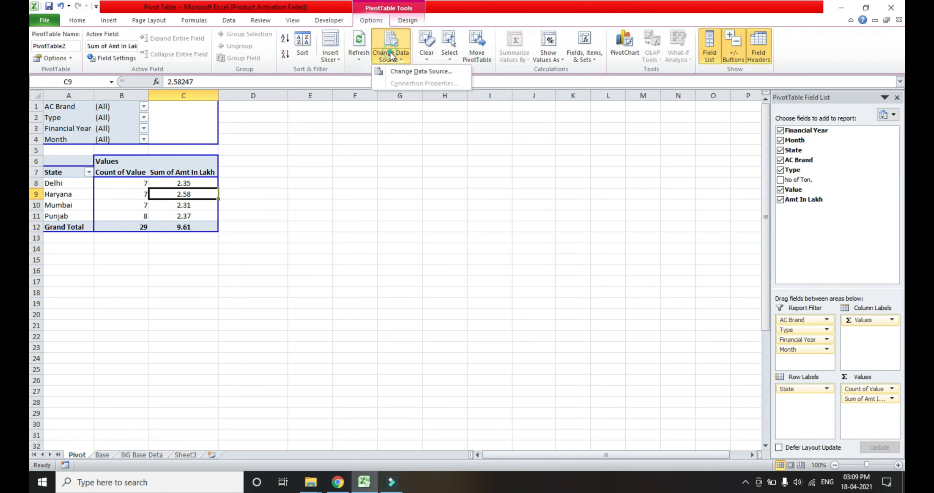
click(402, 70)
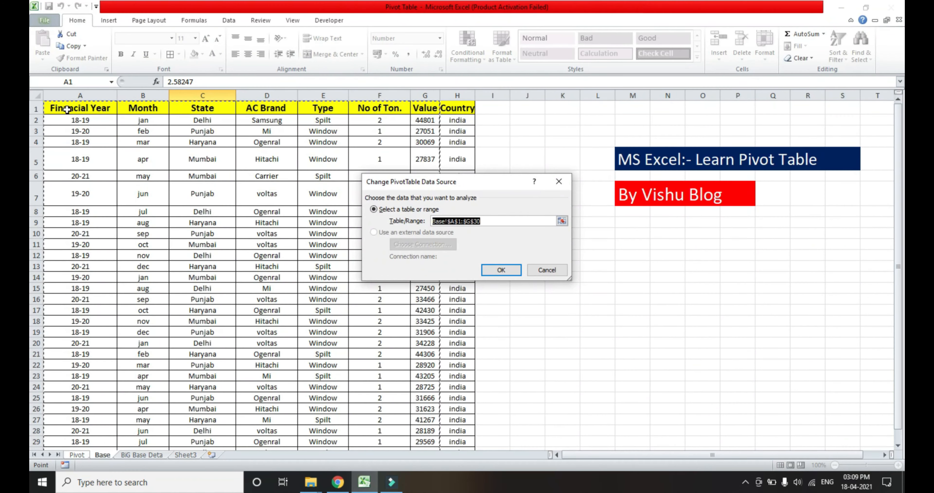
click(67, 109)
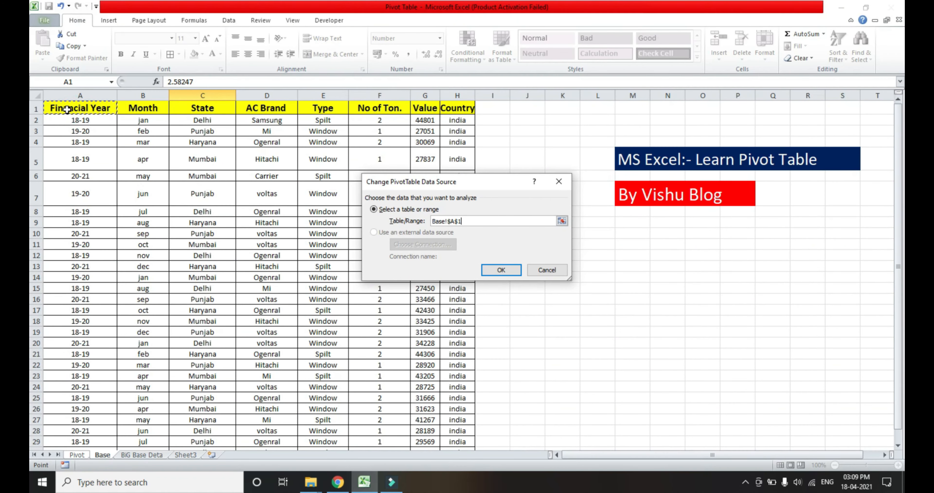
key(shift+Right)
key(shift+Right)
key(shift+Right)
key(shift+Right)
click(80, 109)
key(shift+Right)
key(shift+Right)
key(shift+Right)
key(shift+Right)
key(ctrl+shift+Down)
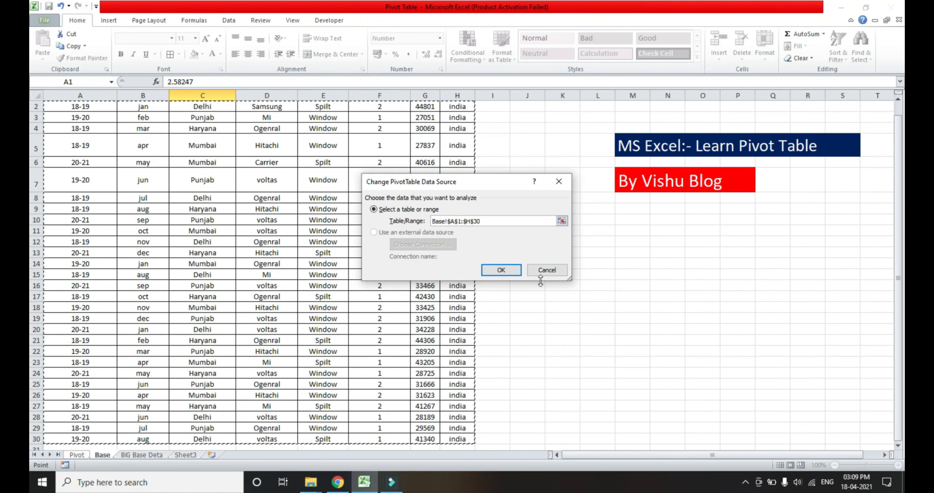
click(515, 269)
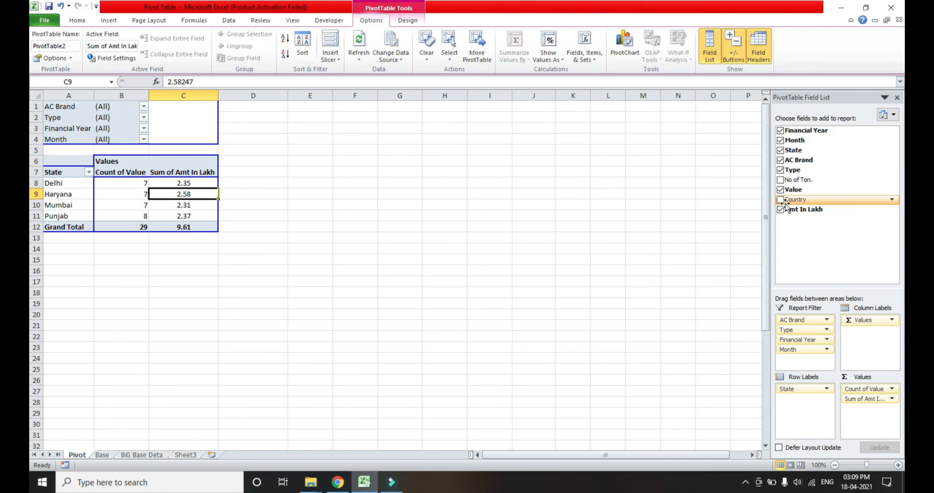
Add the Country field to the PivotTable's row labels above State.
drag(780, 201, 800, 389)
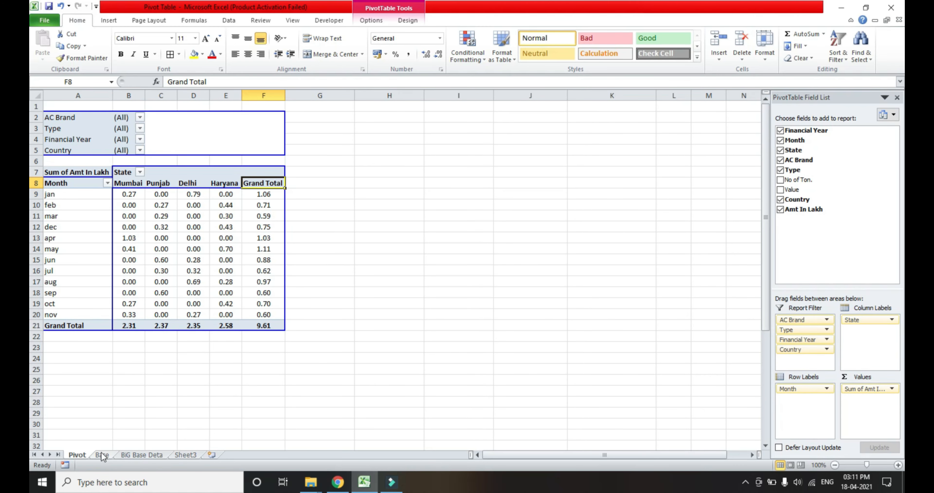
Go to the Base sheet and look over the empty rows directly below the source table.
click(102, 455)
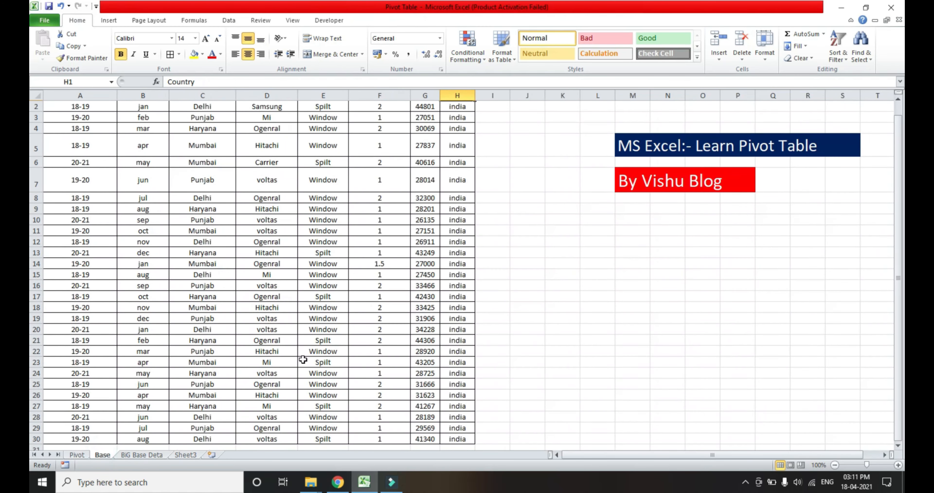
key(ctrl+Down)
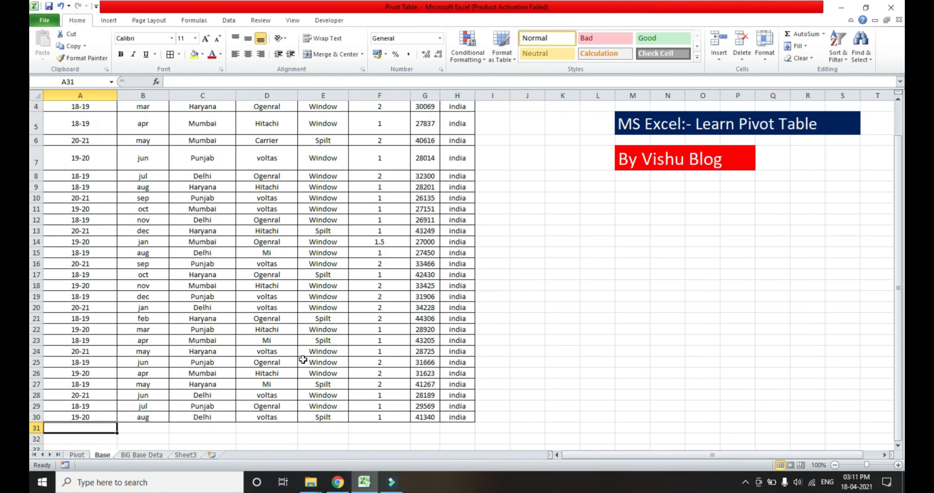
key(Right)
key(Left)
key(ctrl+shift+Right)
key(ctrl+shift+Right)
key(Left)
key(Right)
key(Right)
key(Right)
key(Right)
key(Right)
key(Left)
key(Left)
key(Left)
key(Left)
key(Left)
scroll(302, 359, down, 1)
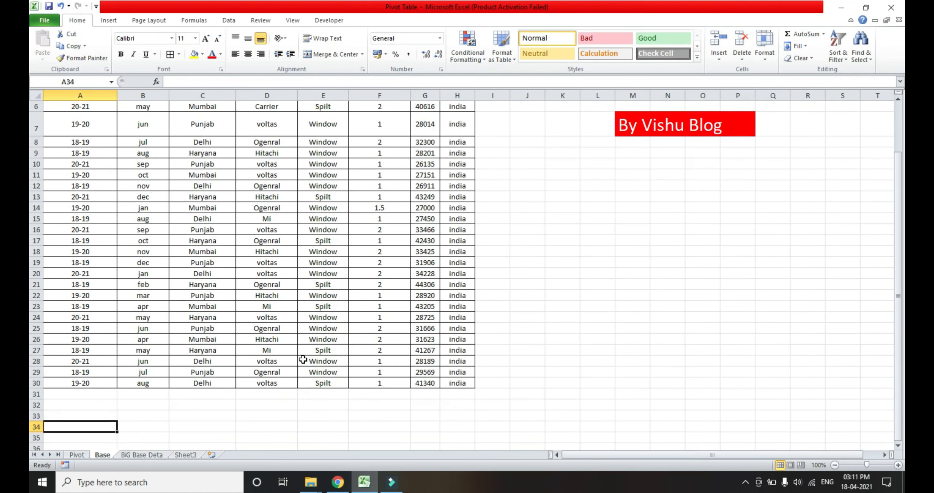
Copy the last record in row 30 into rows 31 and 32.
key(ctrl+shift+Right)
key(ctrl+c)
key(Down)
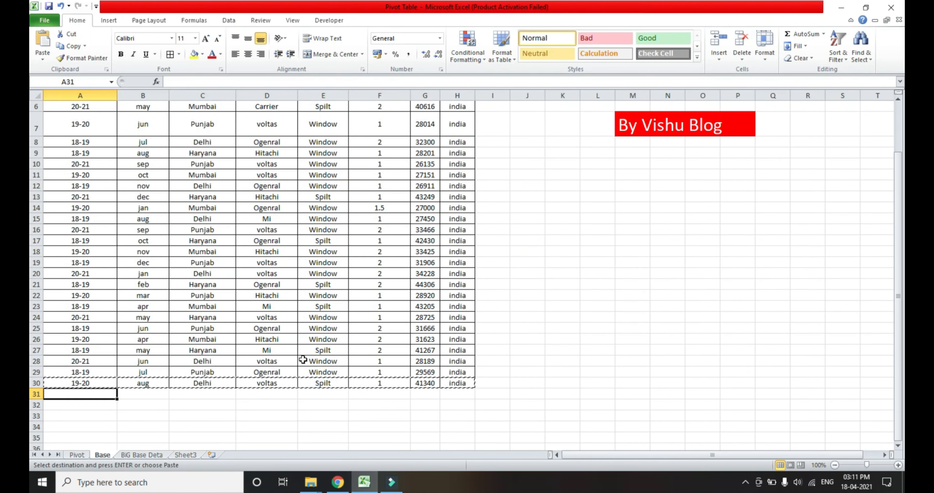
key(ctrl+v)
key(Down)
key(ctrl+v)
key(Up)
key(Down)
key(Up)
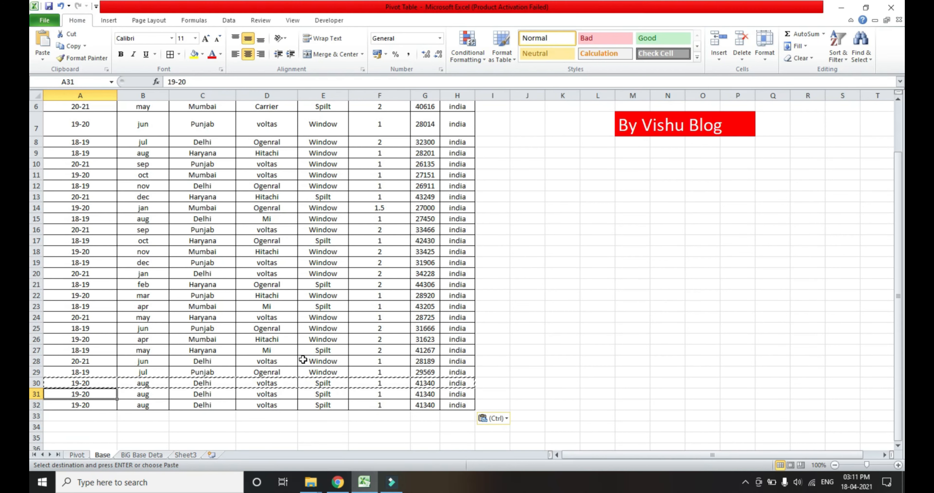
Set the AC Brand of the record in row 31 to mi.
key(Escape)
key(Right)
key(Right)
Set the Value of the record in row 31 to 45000.
key(Right)
text(mi)
key(Return)
key(Up)
key(Right)
key(Right)
key(Right)
key(Right)
key(Left)
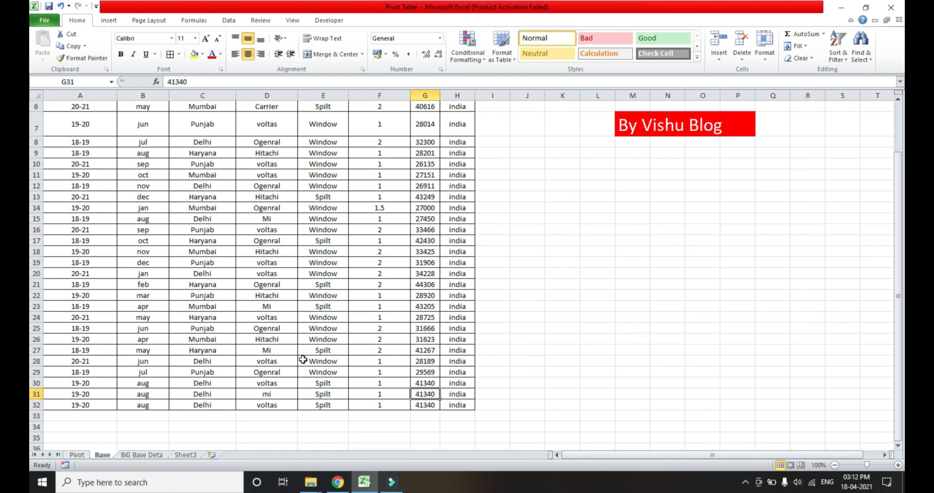
text(45000)
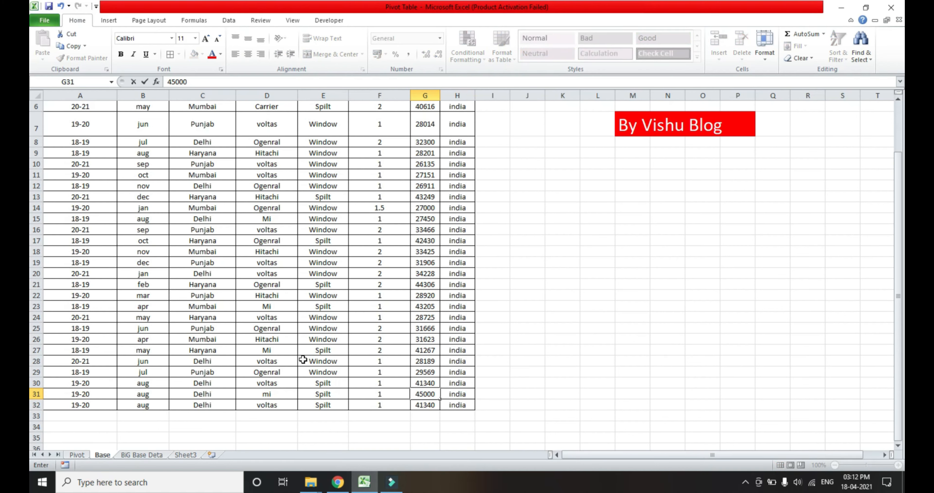
key(Return)
Edit the record in row 32 to AC Brand Samsung, Type Window and Value 35000.
key(Left)
key(Left)
key(Left)
key(Left)
key(Right)
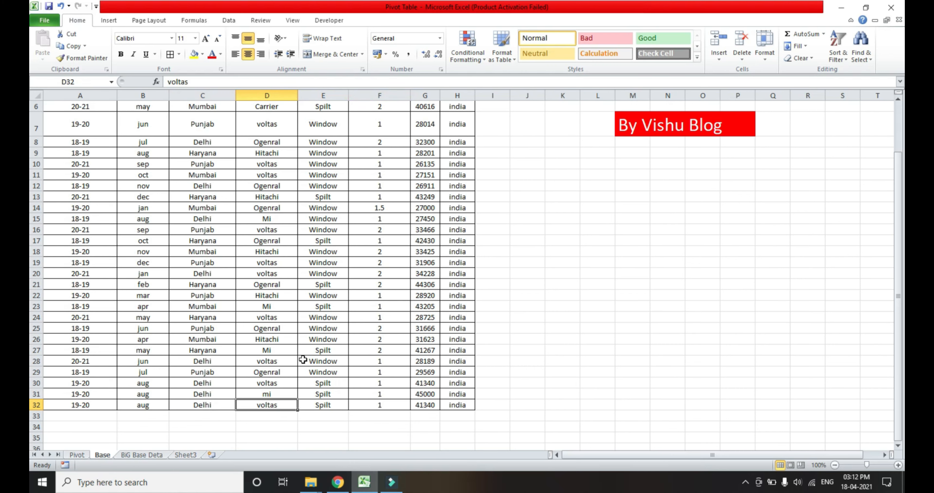
text(samsung)
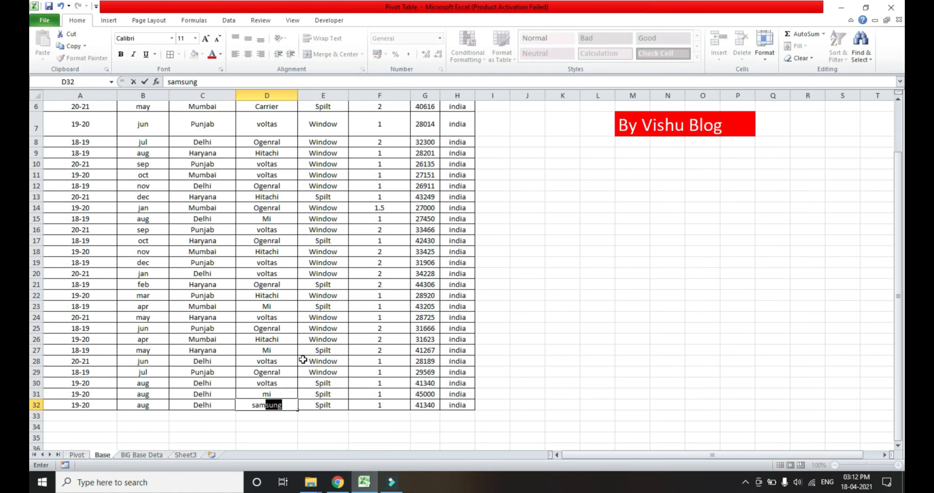
key(Tab)
text(w)
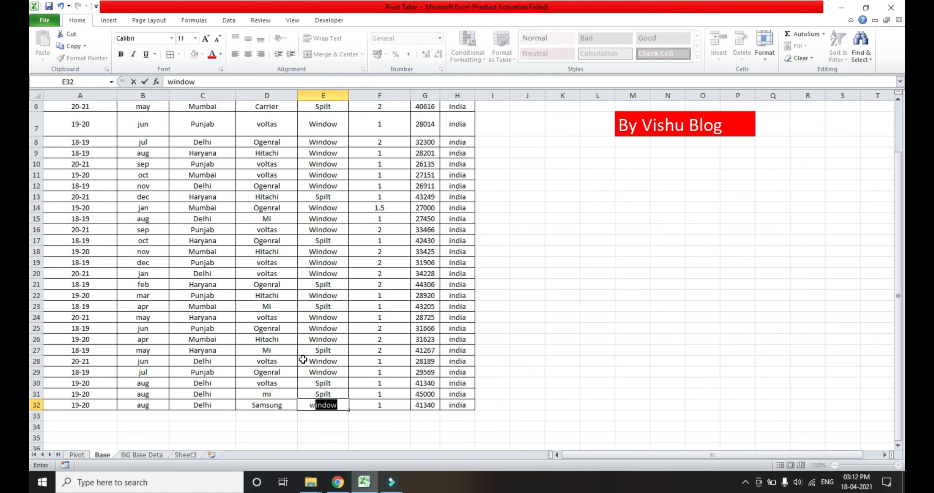
key(Tab)
key(Tab)
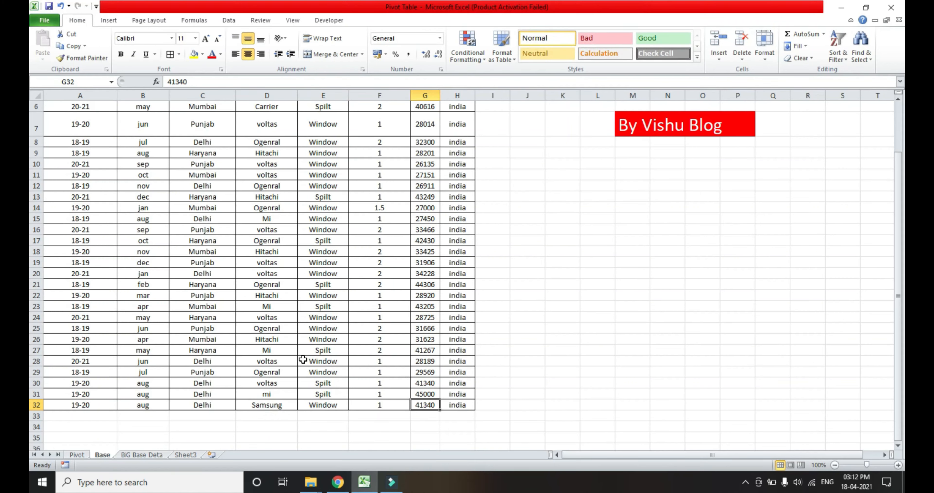
text(35000)
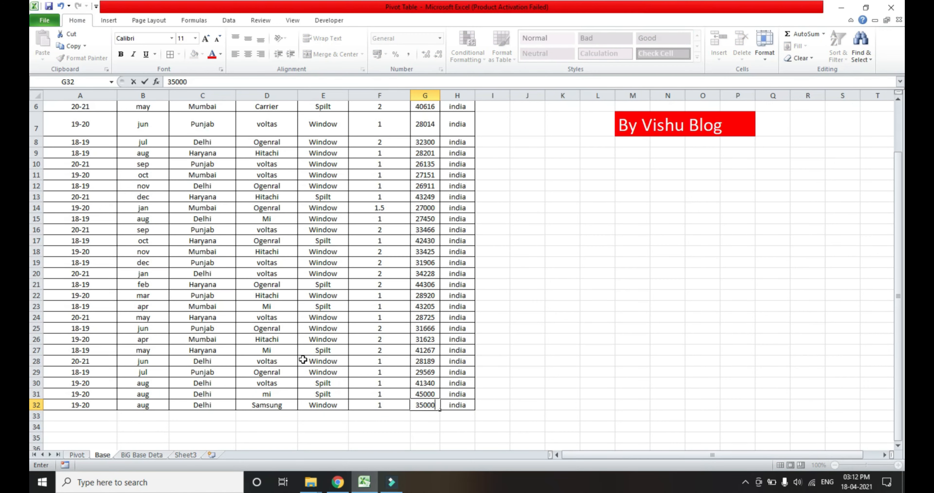
key(Return)
Examine the two added records in rows 31 and 32 against the end of the original data in row 30.
key(Up)
key(Left)
key(Left)
key(Left)
key(Left)
key(Left)
key(Left)
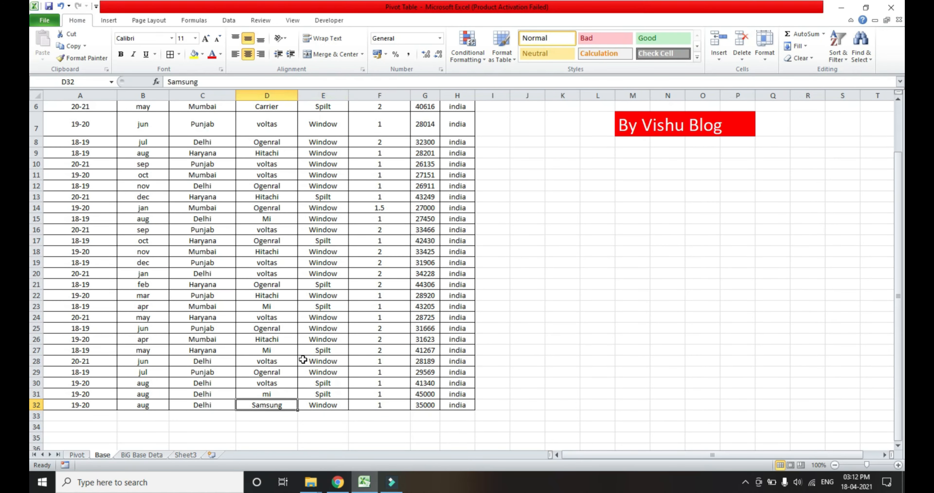
key(Up)
key(Up)
key(ctrl+shift+Right)
key(ctrl+shift+Up)
key(shift+Down)
key(shift+Up)
key(ctrl+Up)
key(Down)
key(ctrl+Down)
key(Up)
key(Up)
key(shift+space)
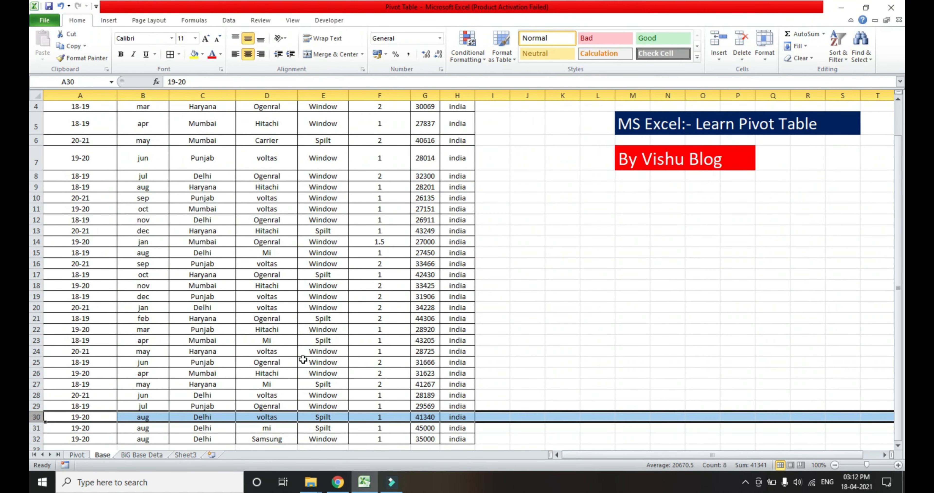
key(Down)
key(shift+space)
key(shift+Down)
key(Left)
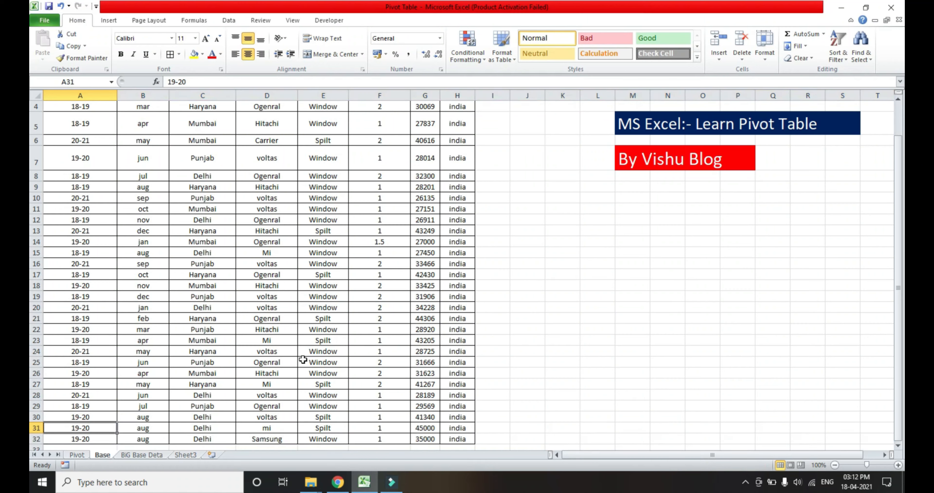
Return to the Pivot sheet and select a value cell inside the PivotTable.
key(ctrl+Page_Up)
key(ctrl+Up)
key(ctrl+Down)
key(Down)
key(Down)
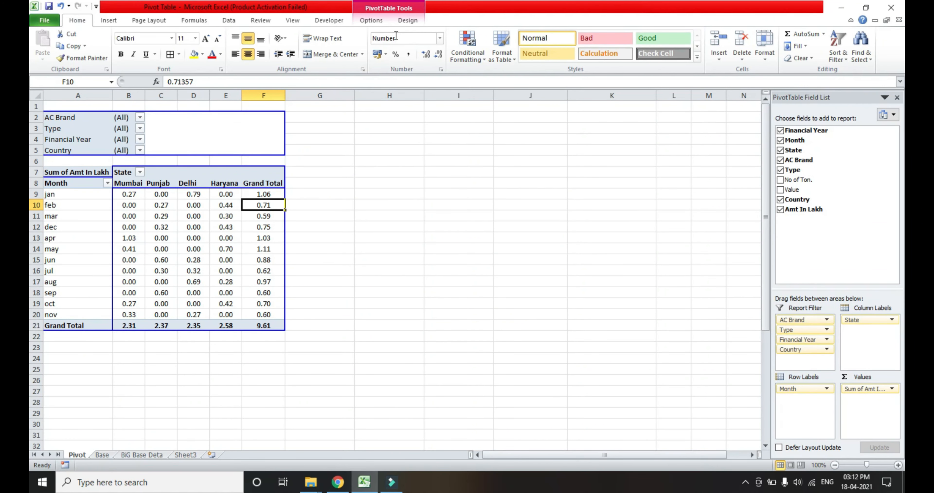
click(369, 21)
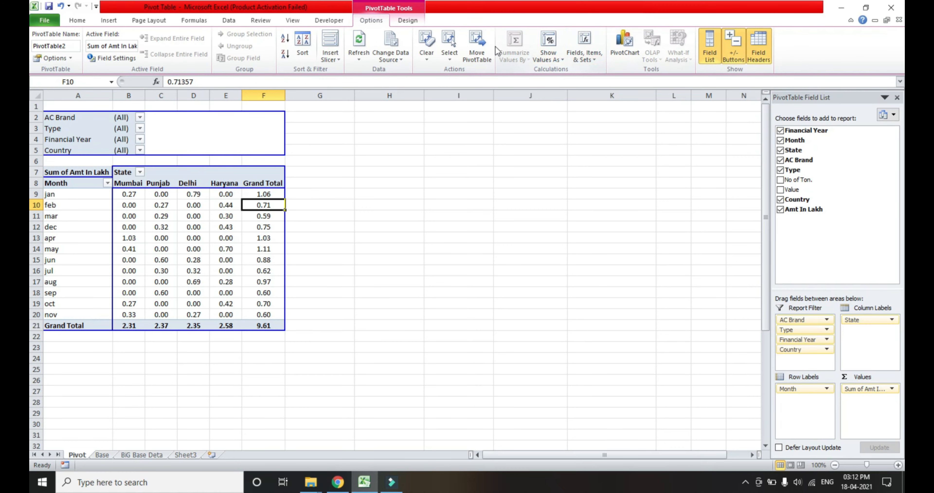
click(391, 58)
click(407, 71)
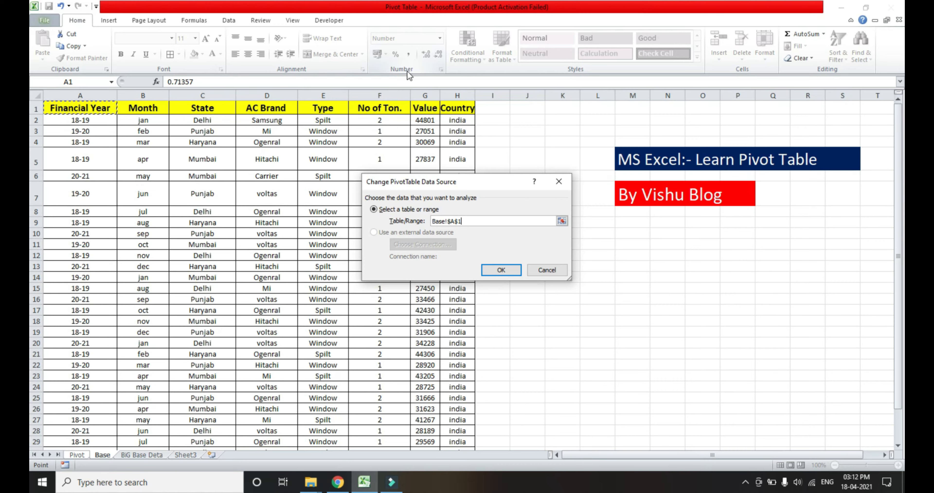
key(ctrl+shift+End)
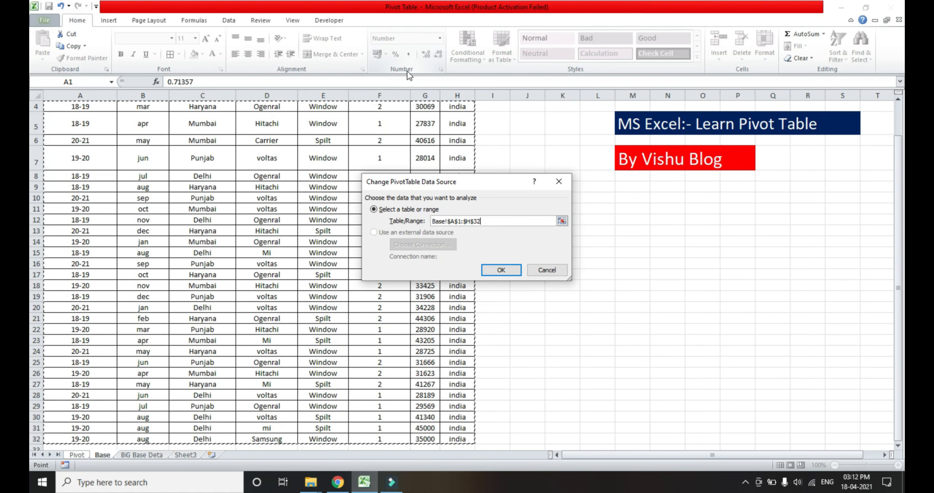
key(ctrl+space)
key(ctrl+Home)
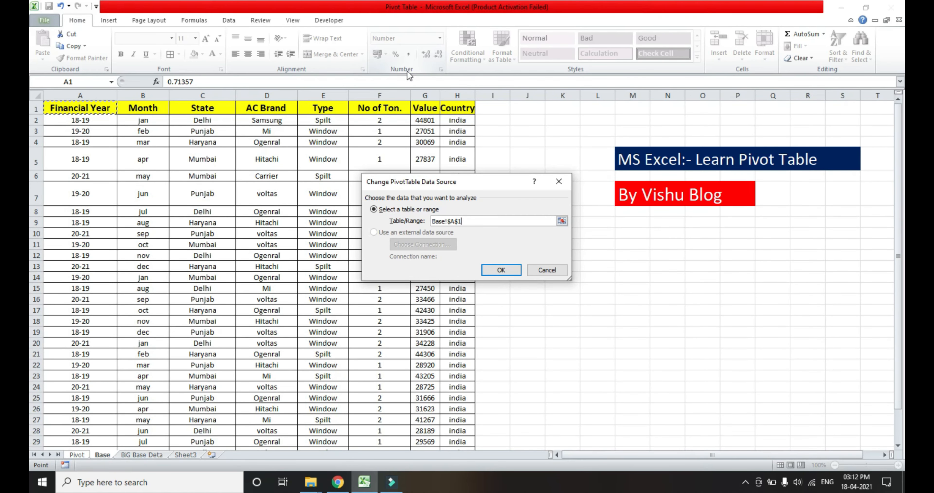
key(ctrl+shift+Right)
key(ctrl+space)
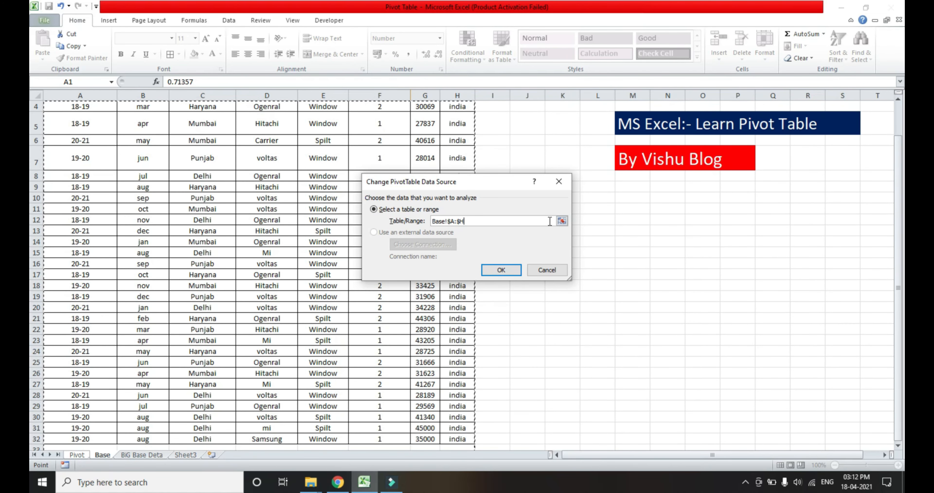
click(558, 180)
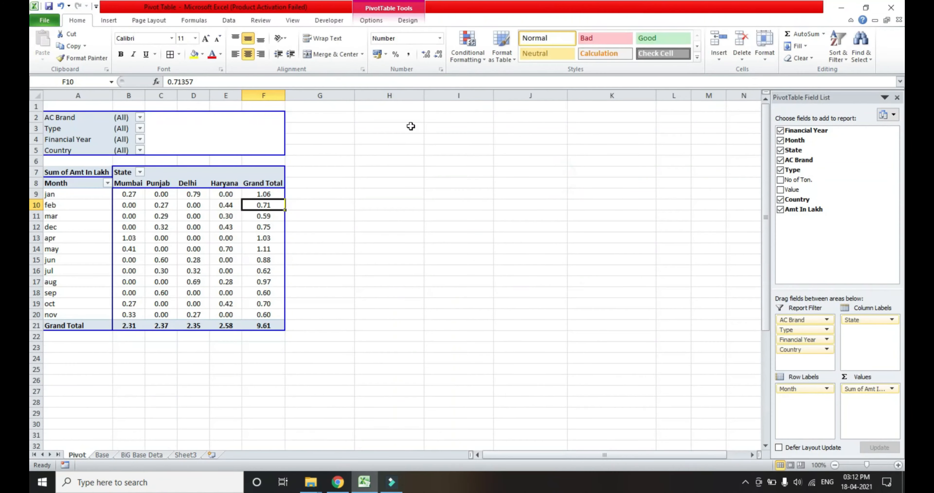
Change the PivotTable's data source to the entire columns A through H of the Base sheet.
click(376, 25)
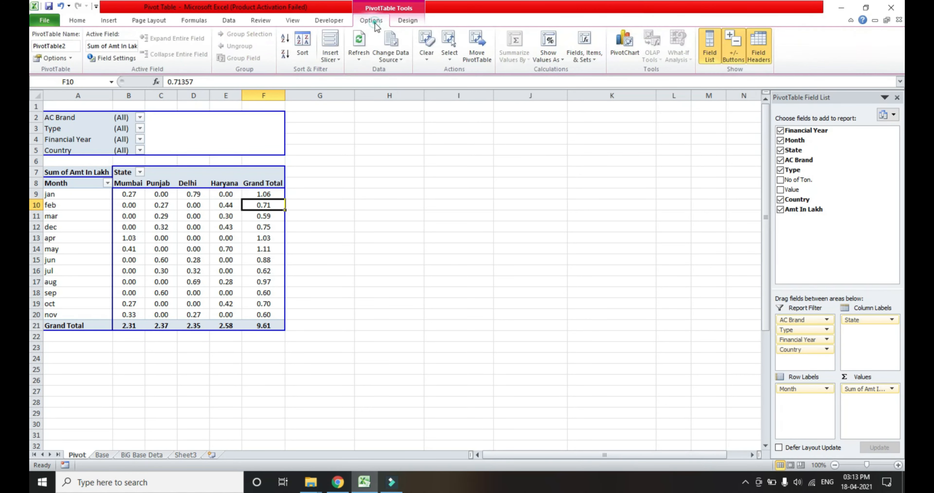
click(390, 55)
click(406, 72)
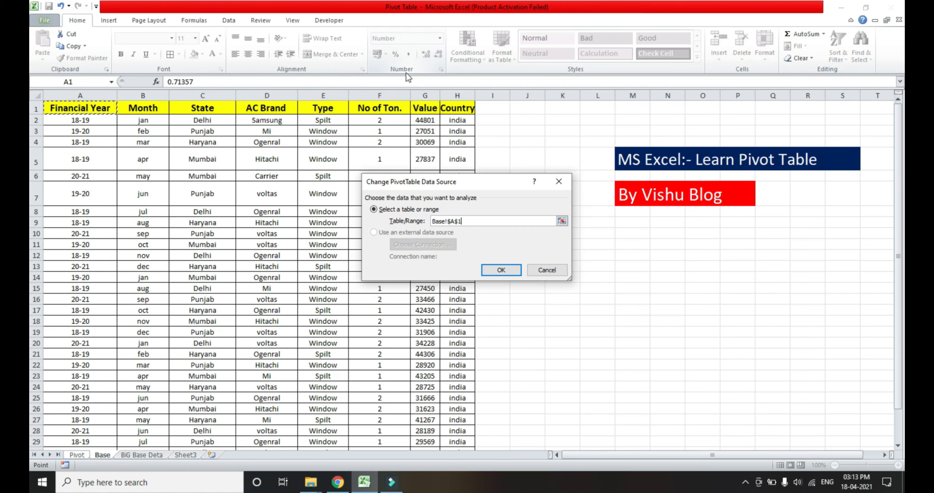
key(ctrl+space)
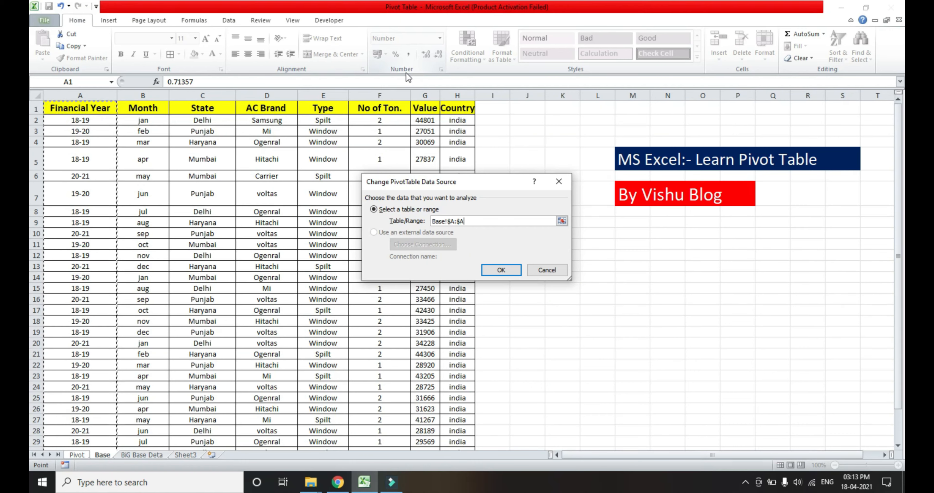
key(shift+Right)
key(shift+Right)
key(shift+Right)
key(shift+Right)
key(shift+Right)
key(shift+Right)
key(shift+Right)
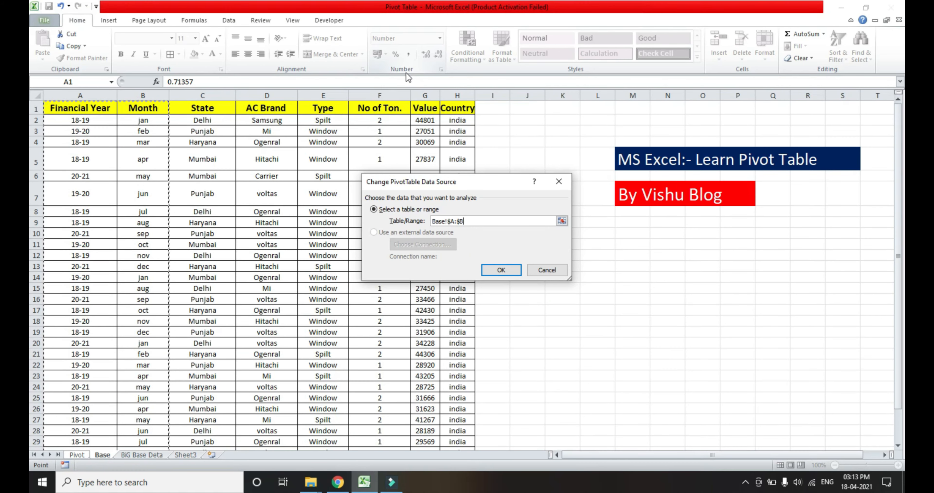
key(Left)
key(ctrl+space)
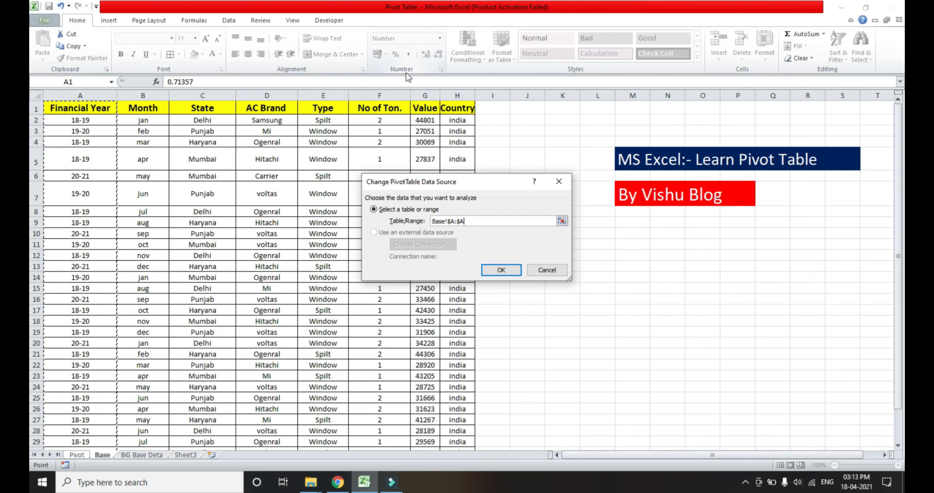
key(shift+Right)
key(shift+Right)
key(shift+Right)
key(shift+Right)
key(shift+Right)
key(shift+Right)
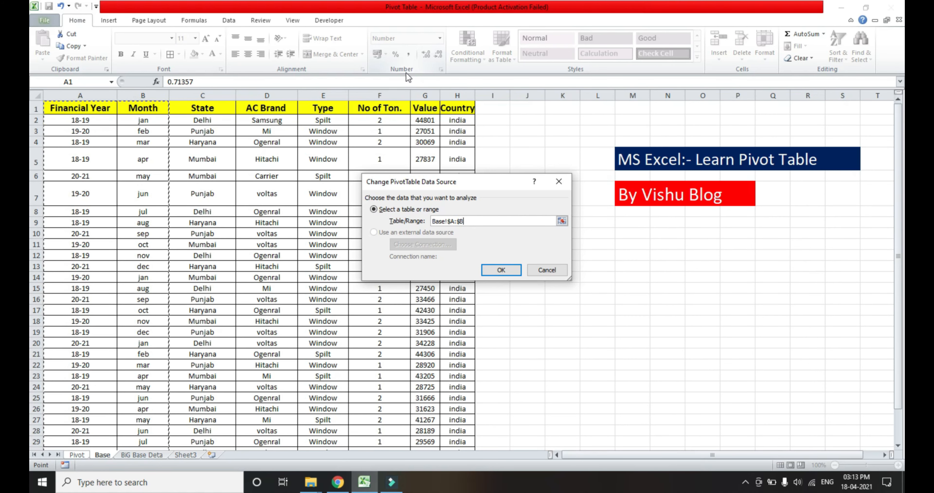
key(shift+Right)
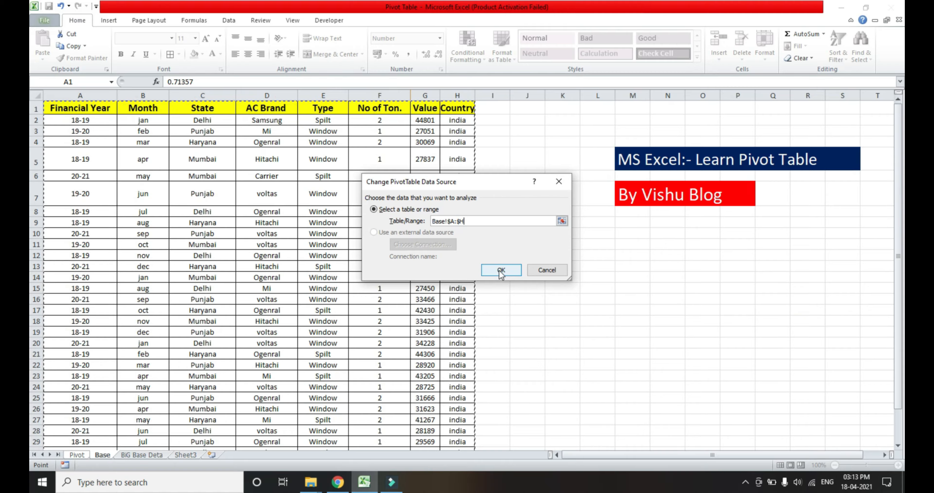
click(485, 270)
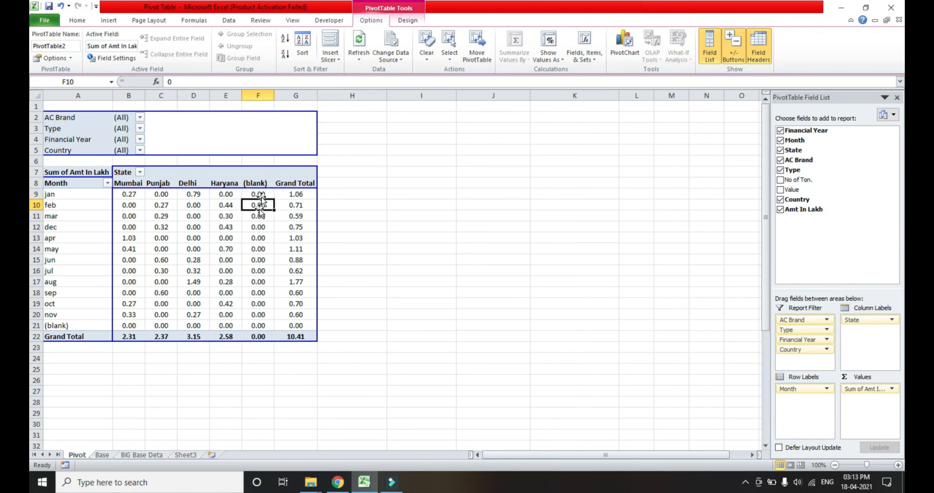
Compare the last records on the Base sheet with the updated PivotTable and its (blank) column and row.
click(102, 455)
scroll(261, 421, down, 1)
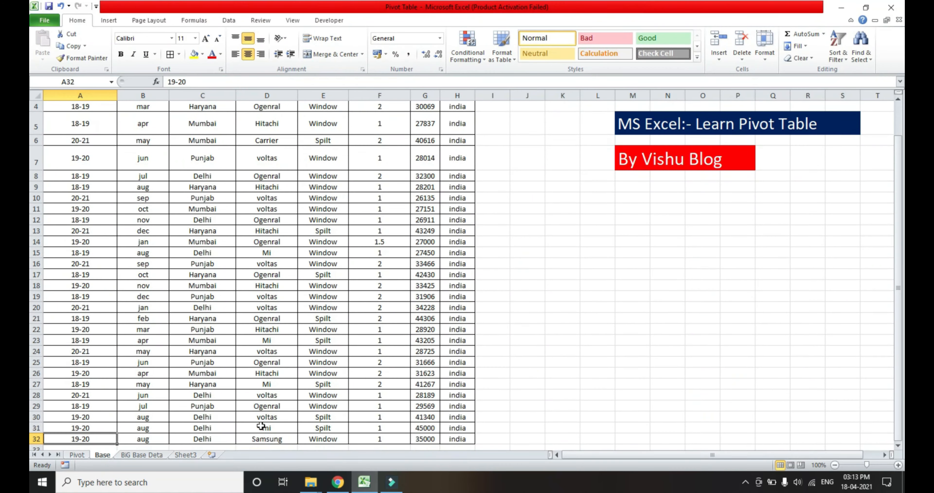
scroll(261, 426, down, 1)
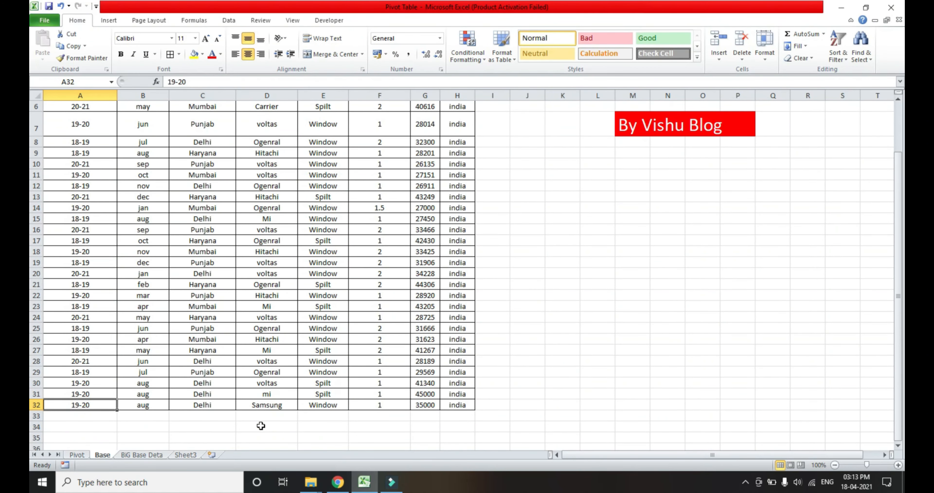
key(ctrl+Page_Up)
key(Up)
key(Down)
key(Down)
key(Down)
key(Down)
key(Down)
key(Down)
key(Down)
key(Down)
key(Down)
key(Down)
key(Down)
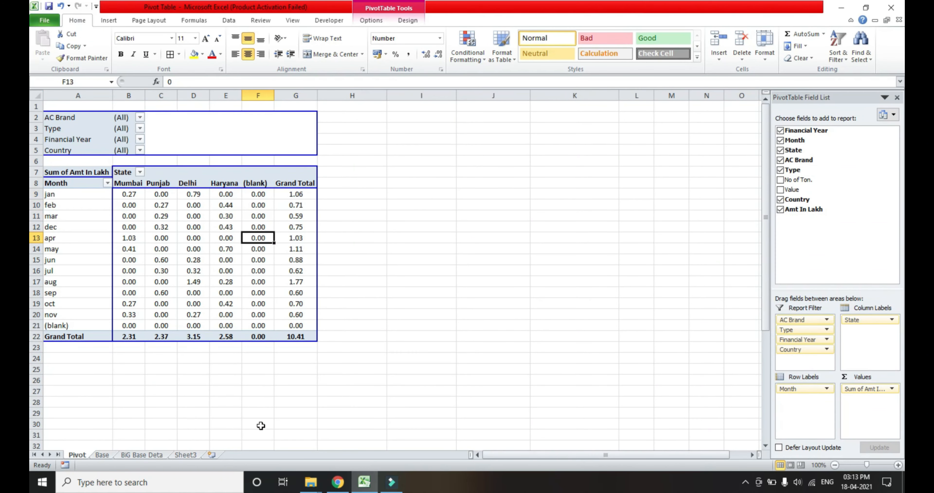
key(Down)
key(Up)
key(Up)
key(Up)
key(Up)
key(Up)
key(Up)
key(Up)
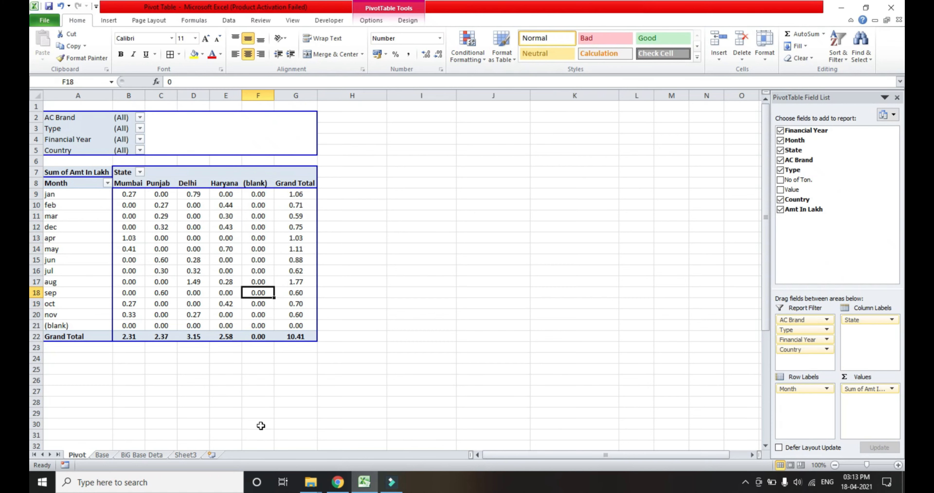
Filter the State column labels to exclude the (blank) item.
key(Left)
key(Left)
key(Up)
key(Up)
key(Up)
key(Up)
key(Up)
key(Up)
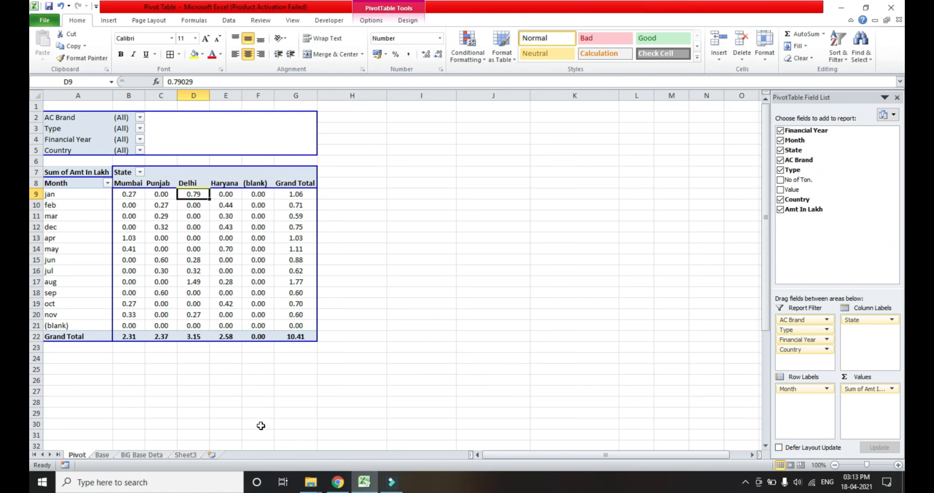
key(Left)
key(Left)
key(Up)
key(alt+Down)
key(Down)
key(Down)
key(Down)
key(Down)
key(Down)
key(Down)
key(Down)
key(Down)
key(Down)
key(Down)
key(Down)
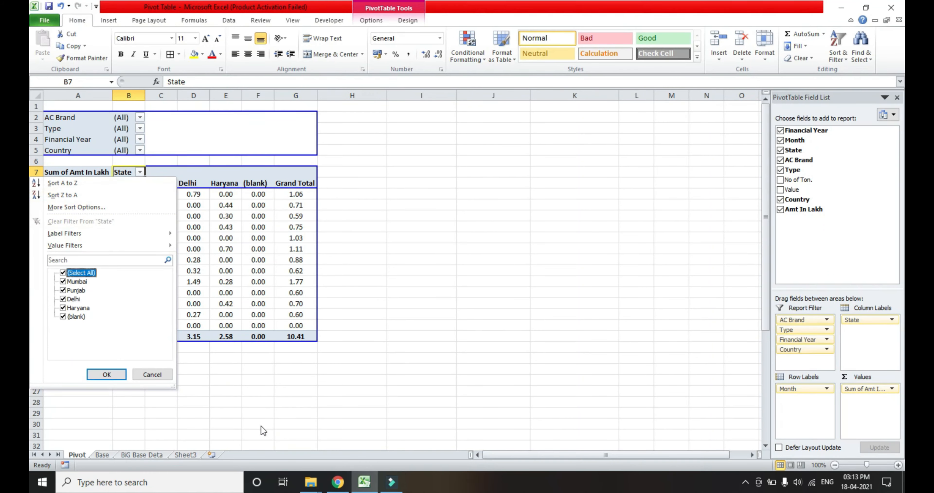
key(space)
key(Escape)
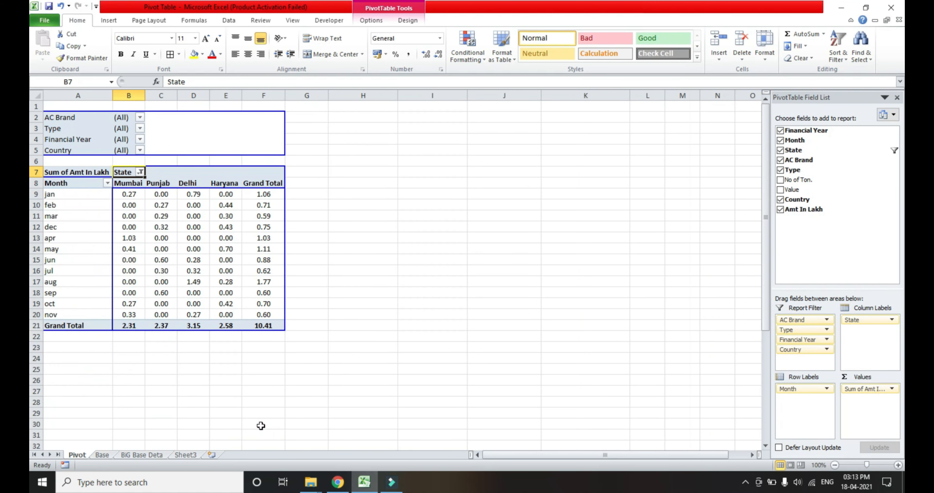
Undo the State filter and filter the Month row labels to exclude the (blank) item.
key(Left)
key(Down)
key(alt+Down)
key(Down)
key(Down)
key(Down)
key(Down)
key(Down)
key(Down)
key(Down)
key(Down)
key(Down)
key(Down)
key(Down)
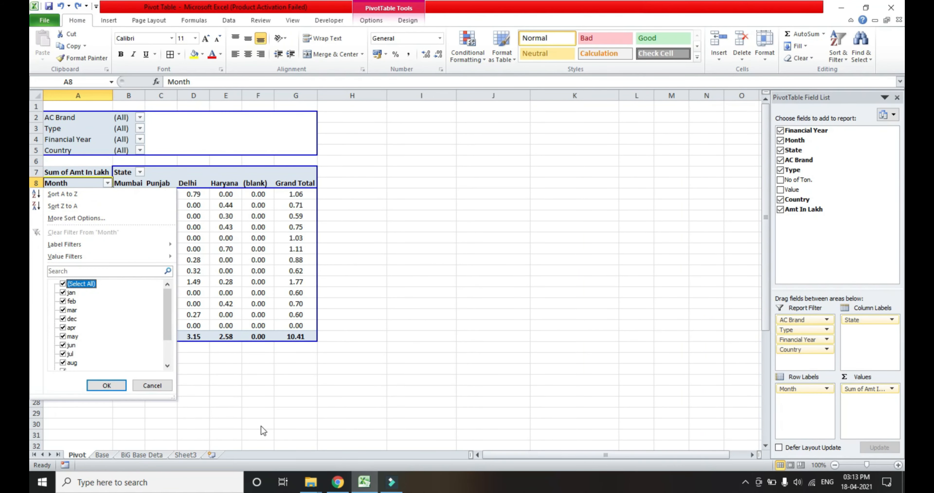
key(Down)
key(Down)
key(Down)
key(Down)
key(Down)
key(Down)
key(Down)
key(Down)
key(space)
key(Return)
key(Down)
key(Down)
key(Down)
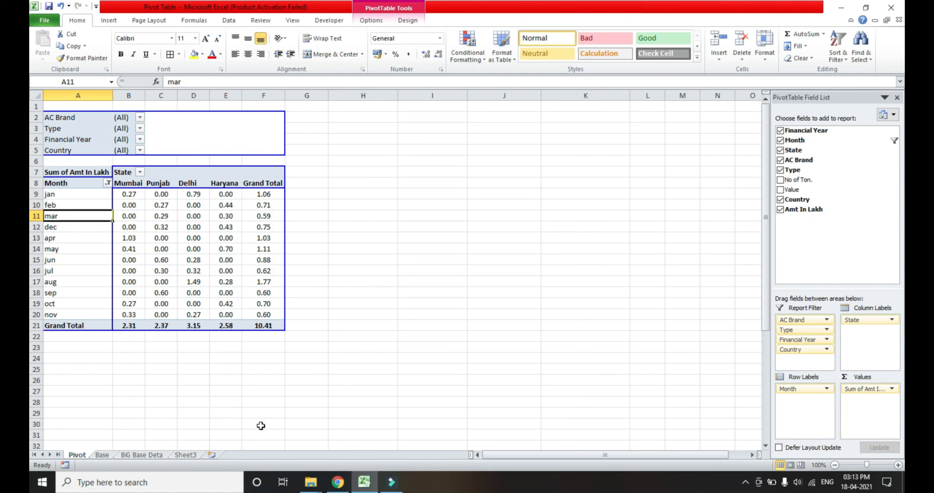
key(Right)
key(Right)
key(Right)
key(Right)
key(Right)
key(Right)
key(Right)
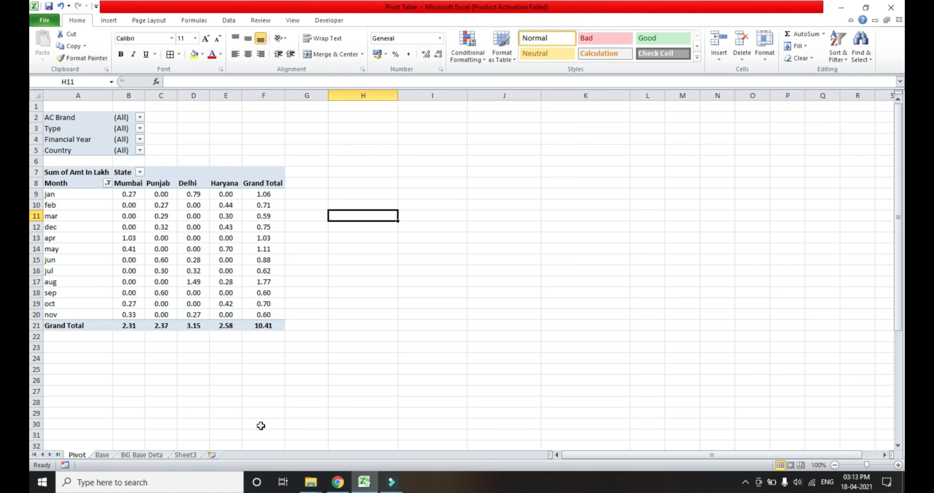
Examine the order of the month rows in the PivotTable from jan down to dec.
click(103, 454)
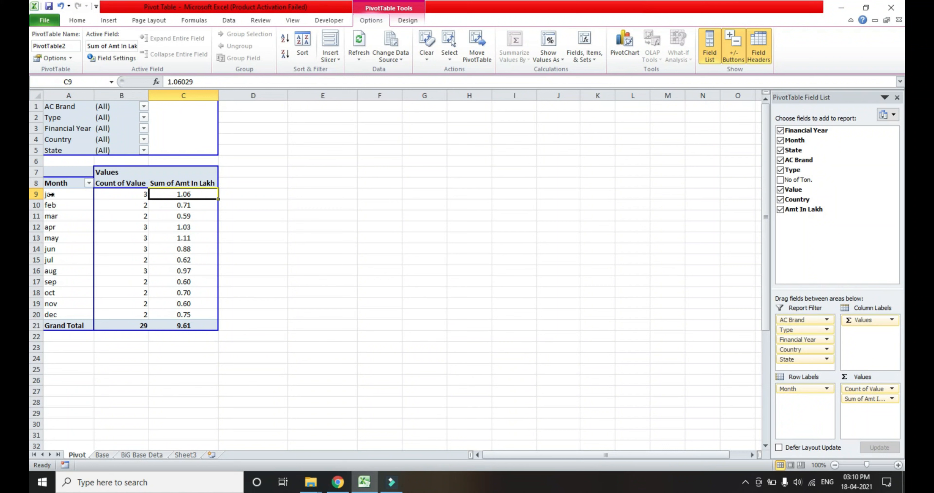
click(51, 194)
key(Right)
key(Left)
key(Down)
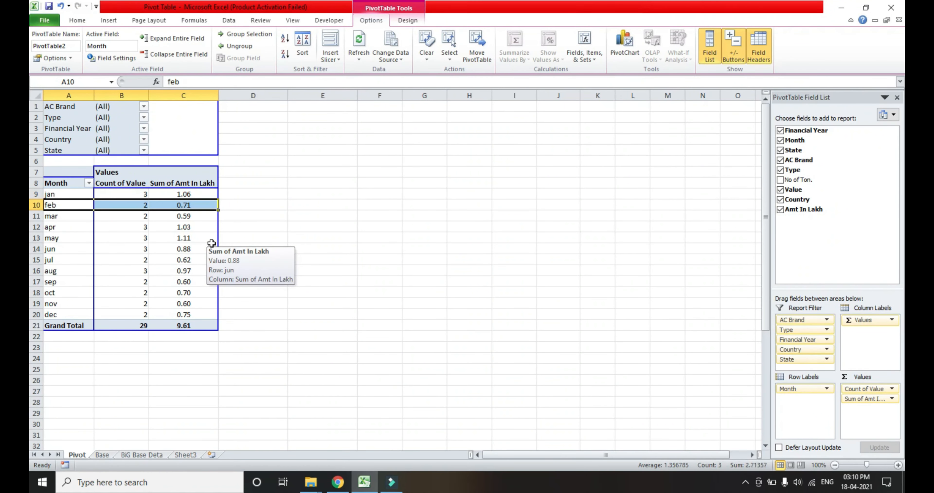
key(Down)
key(Down)
key(Down)
key(Down)
key(Down)
key(Down)
key(Down)
key(Down)
key(Down)
key(Down)
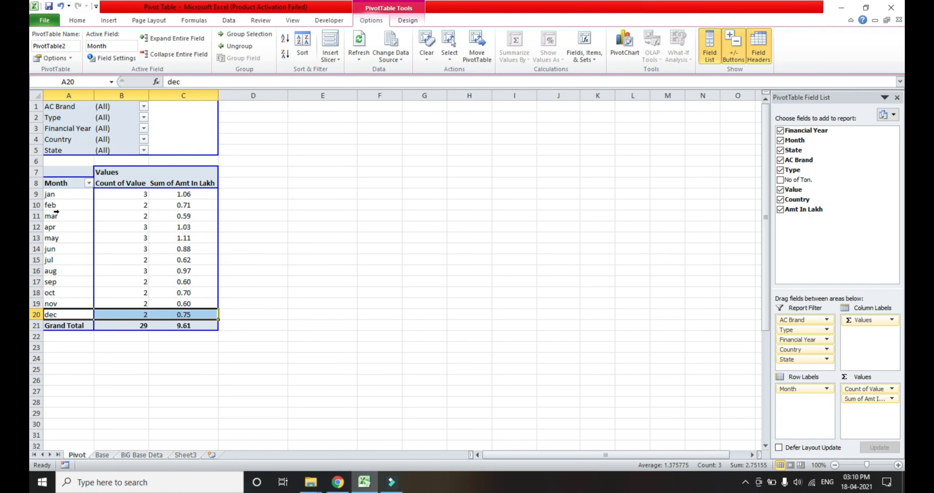
Move the dec row of the PivotTable to between the mar and apr rows.
click(63, 368)
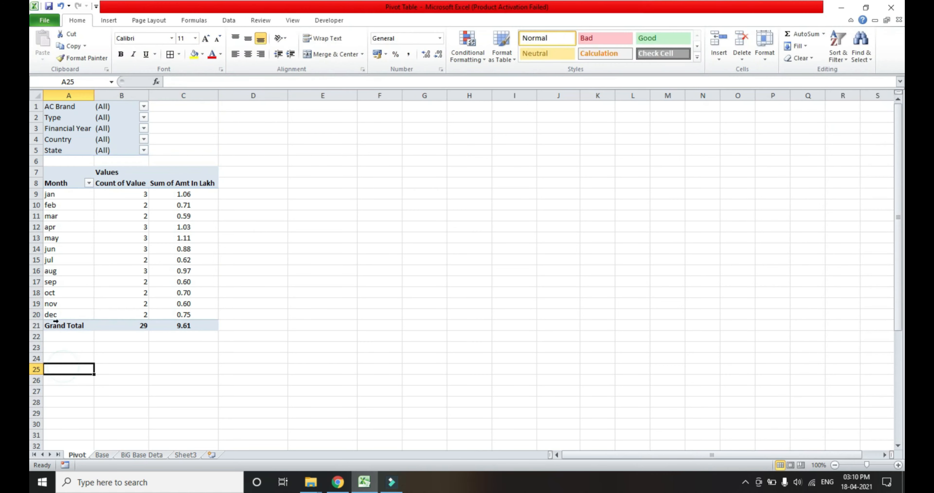
drag(56, 314, 63, 227)
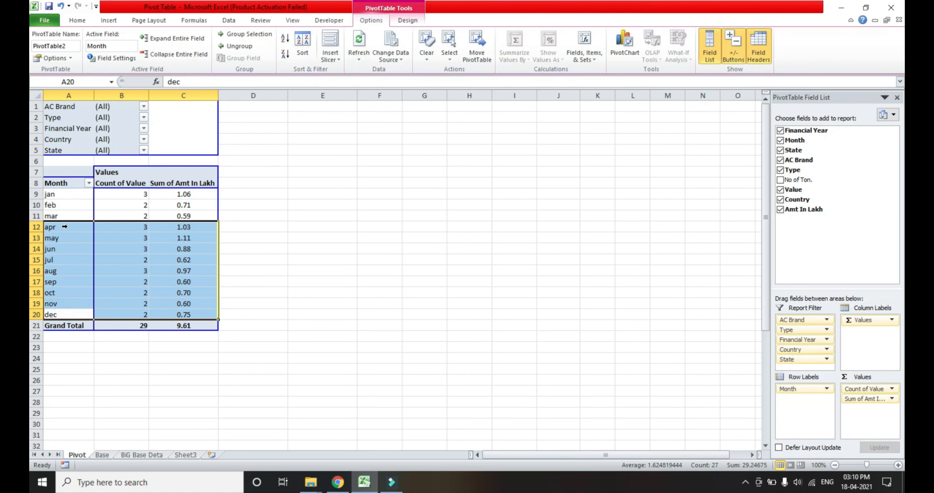
click(64, 265)
click(61, 347)
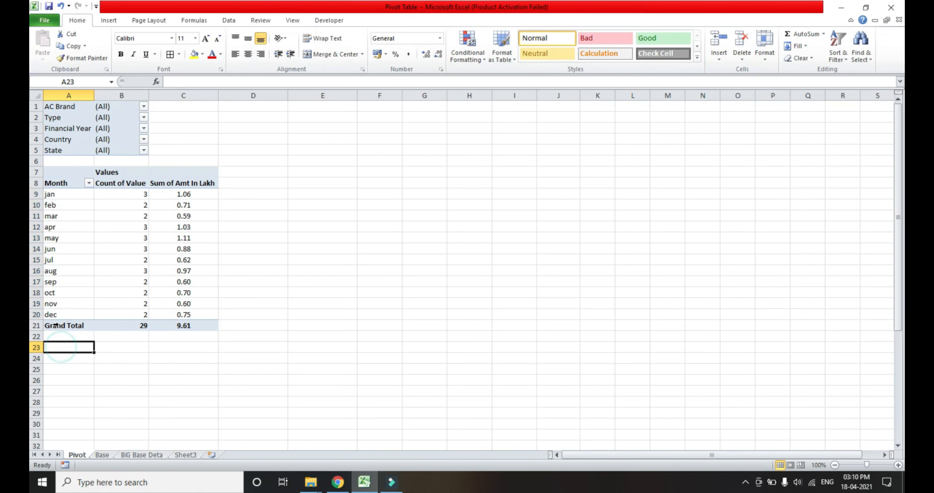
click(55, 314)
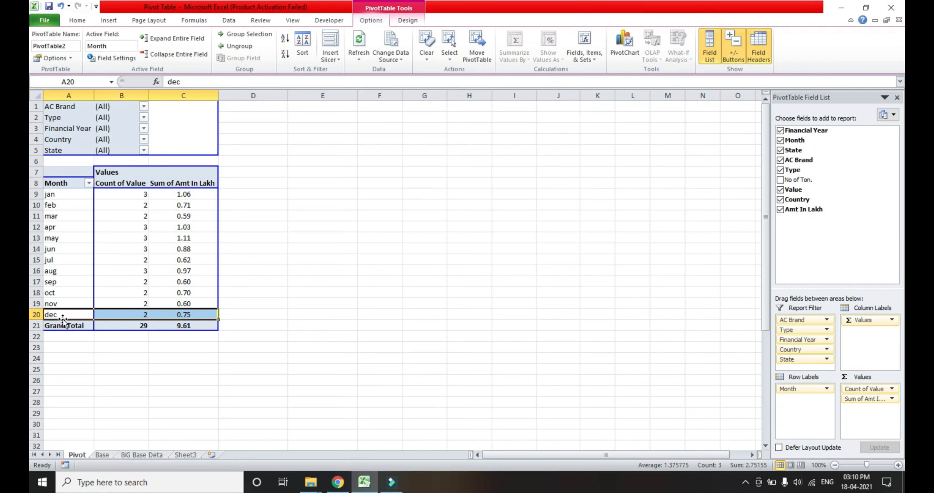
drag(62, 319, 67, 221)
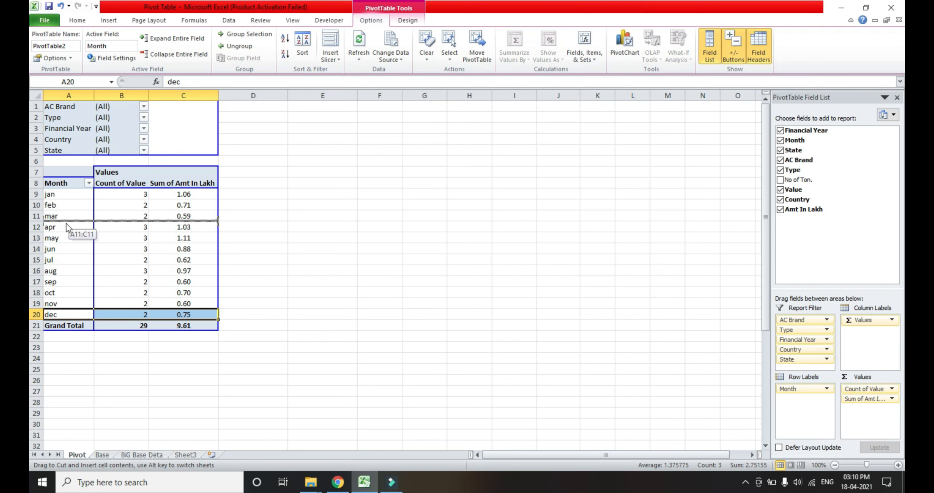
drag(66, 224, 66, 219)
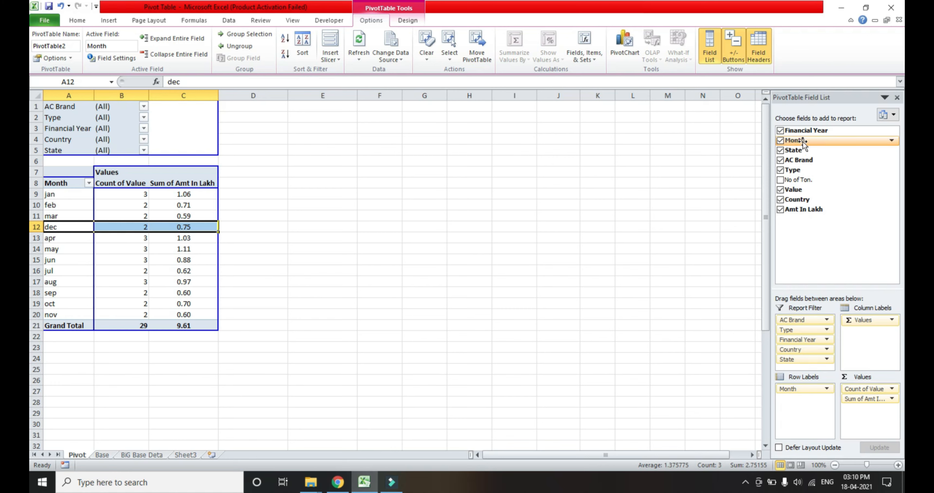
Move the State field from the report filter to the column labels, below Values.
drag(781, 154, 867, 345)
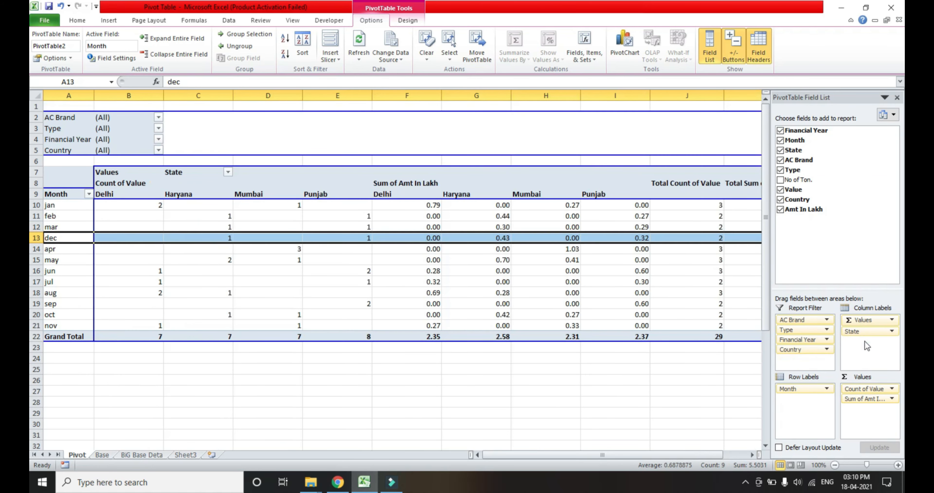
Remove the Count of Value field from the PivotTable's values, keeping only Sum of Amt In Lakh.
click(575, 144)
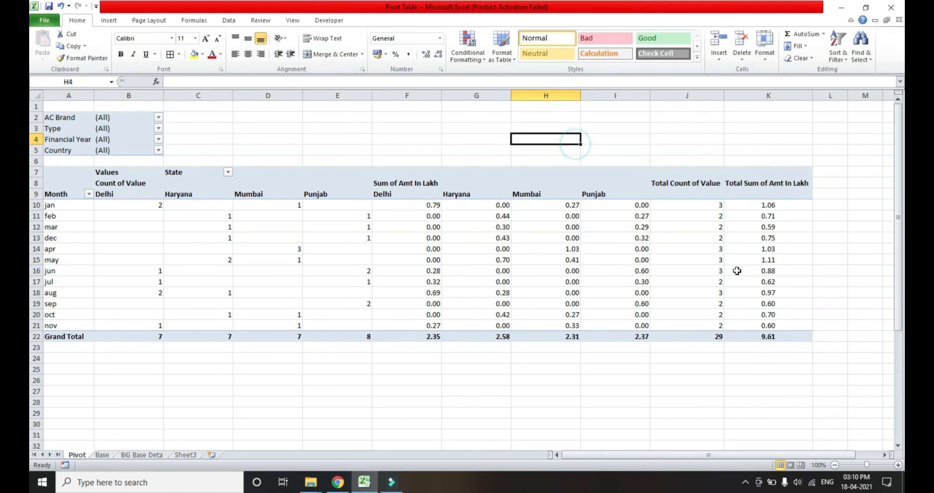
click(638, 207)
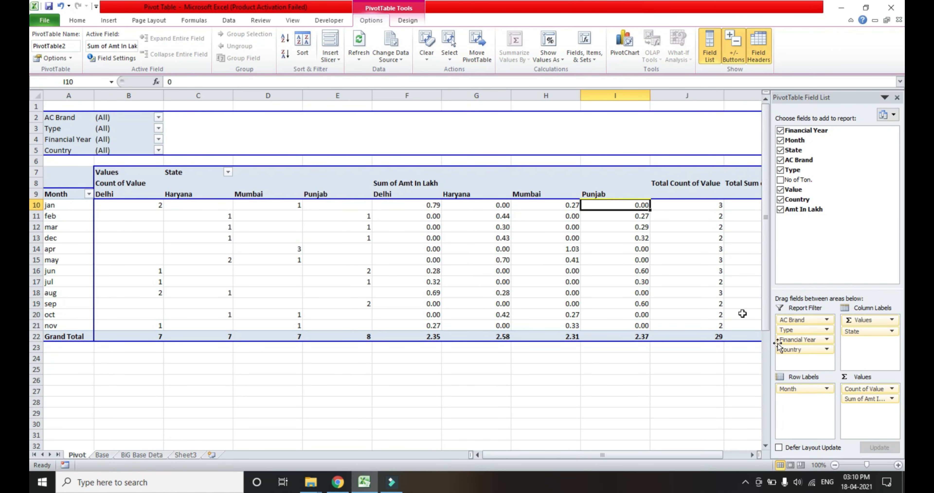
drag(868, 389, 824, 201)
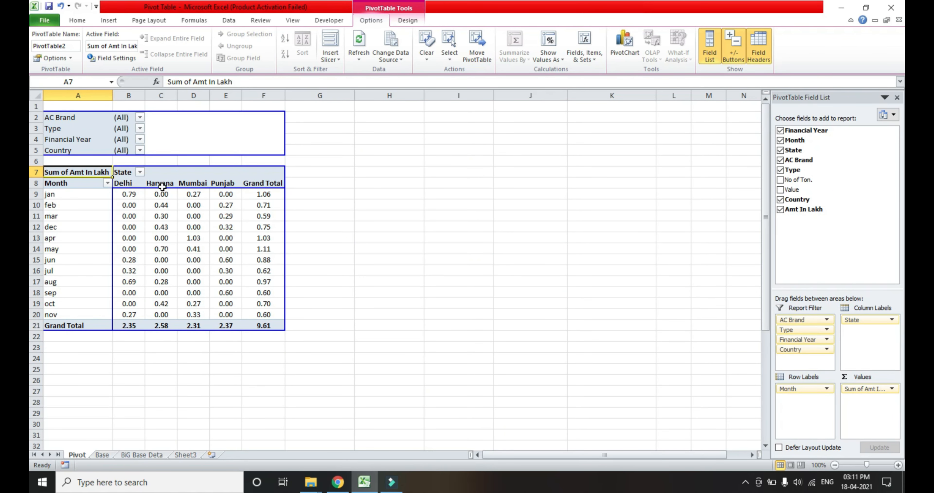
Reorder the State columns of the PivotTable so that Mumbai comes first and Punjab second, before Delhi.
click(187, 184)
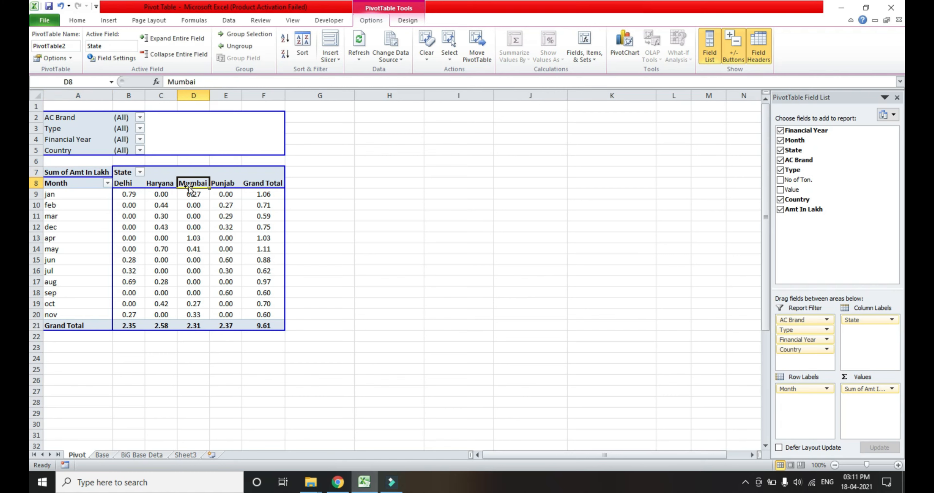
drag(188, 186, 122, 186)
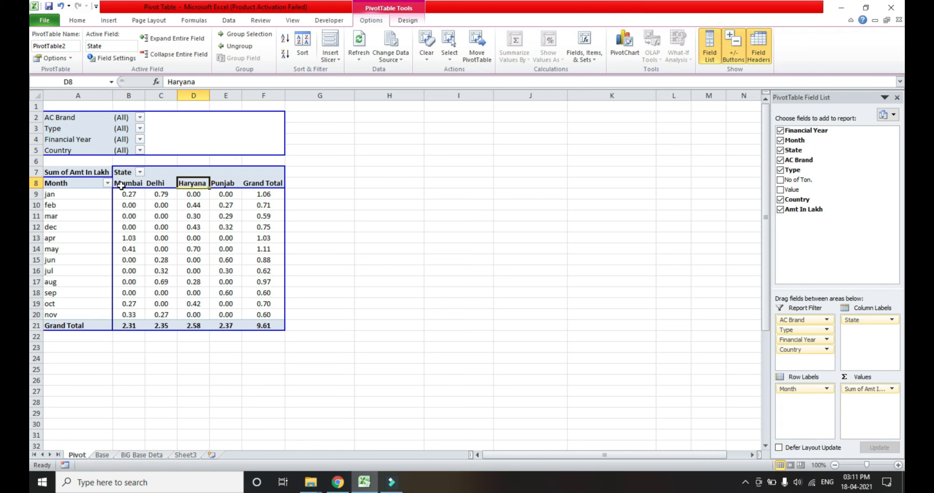
click(395, 159)
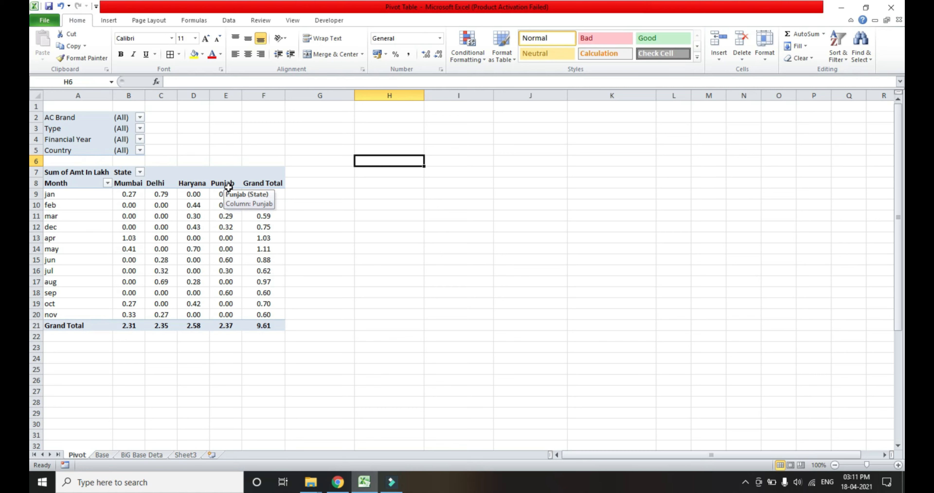
click(217, 183)
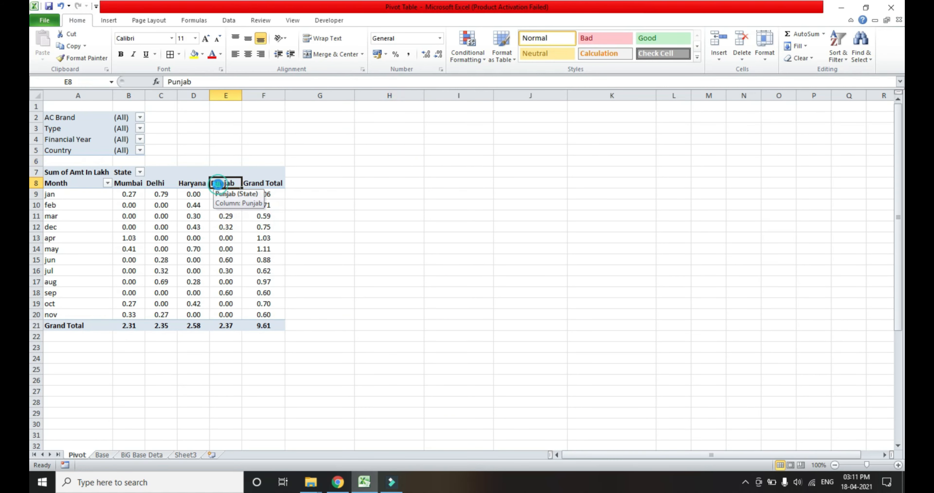
drag(210, 184, 148, 191)
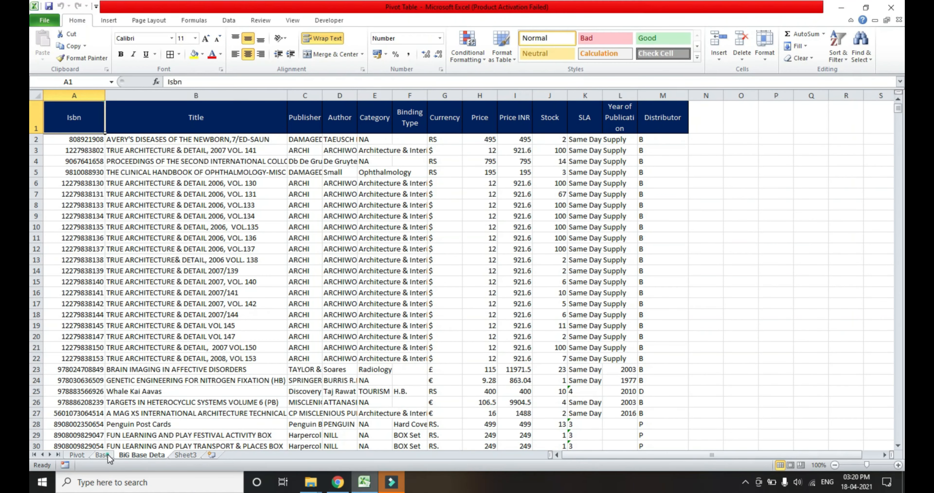
View the source records on the Base sheet from its first header cell, A1.
click(103, 454)
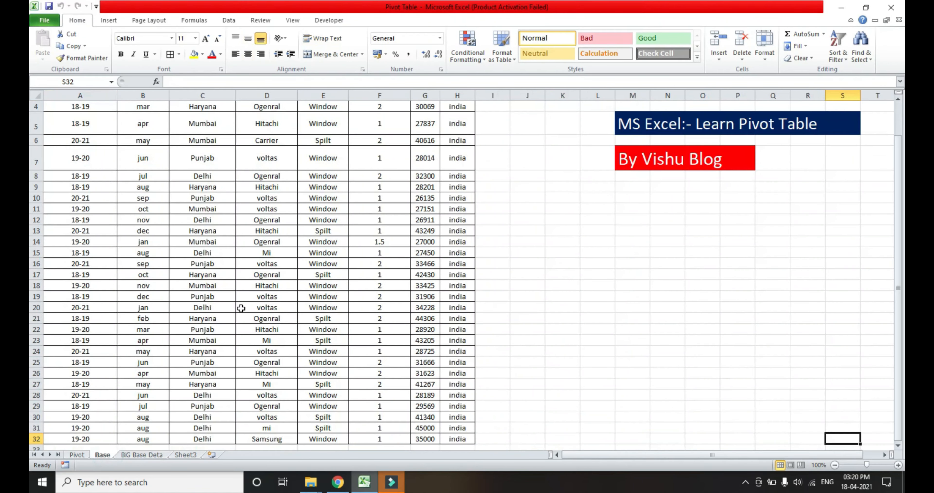
key(ctrl+Up)
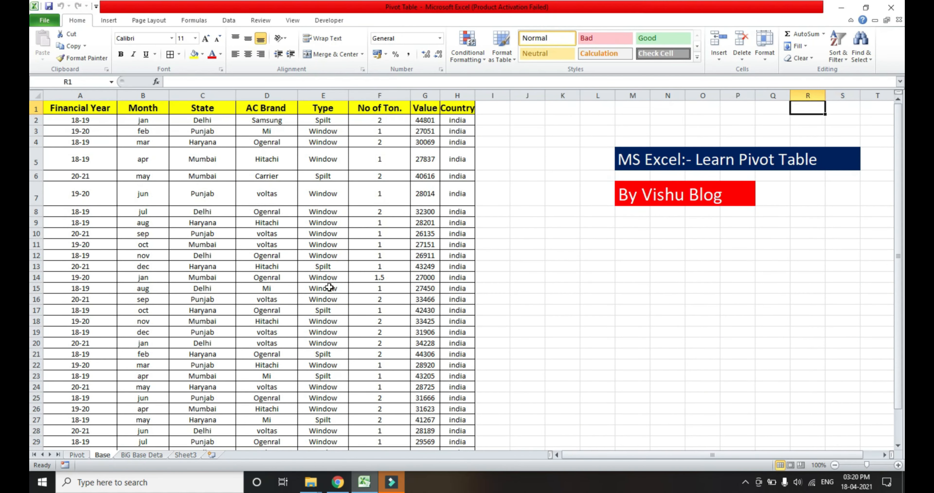
key(Home)
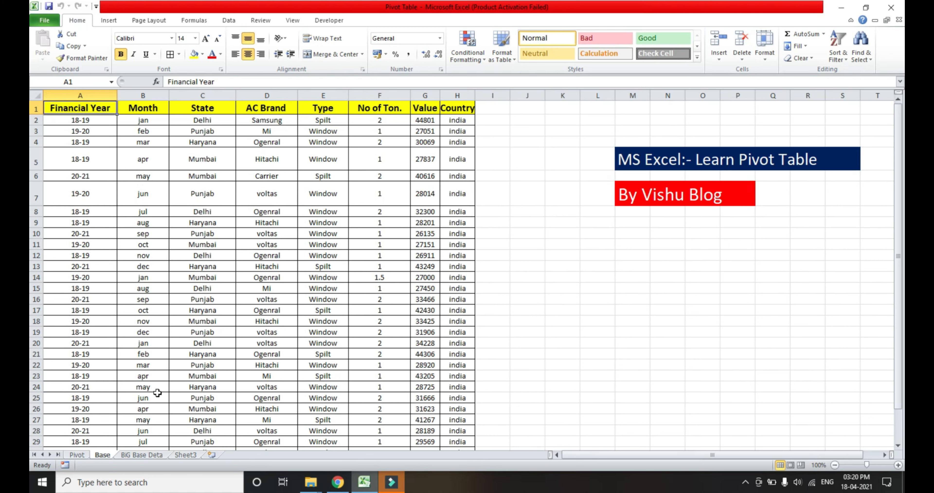
Check the number of records on the BiG Base Deta sheet by selecting its Isbn column, and return to cell A1.
click(143, 455)
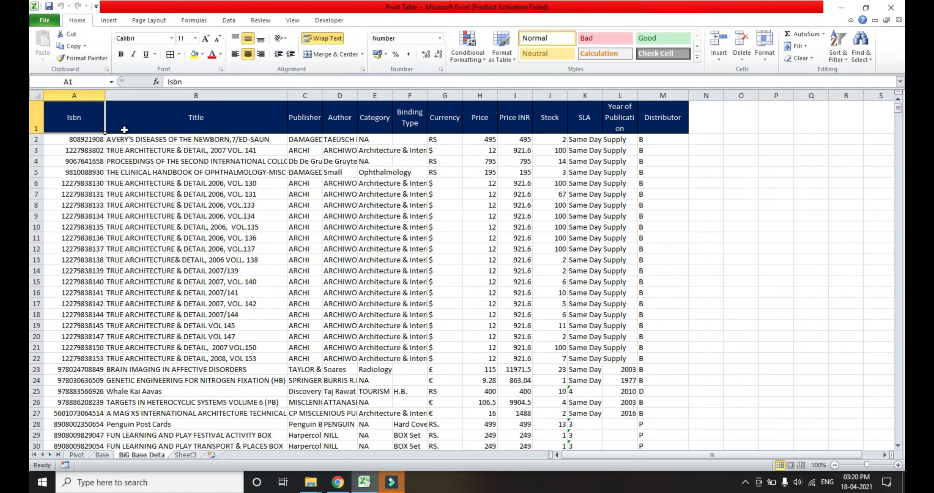
key(ctrl+shift+Down)
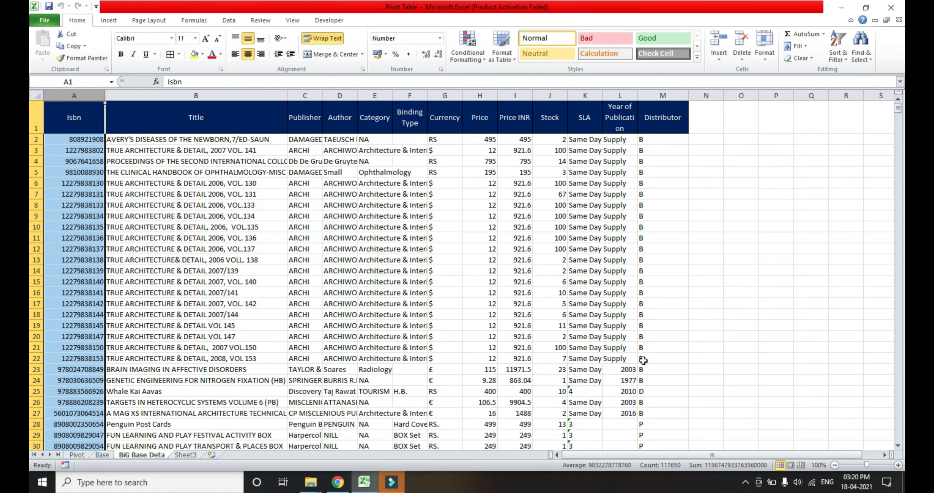
key(ctrl+Home)
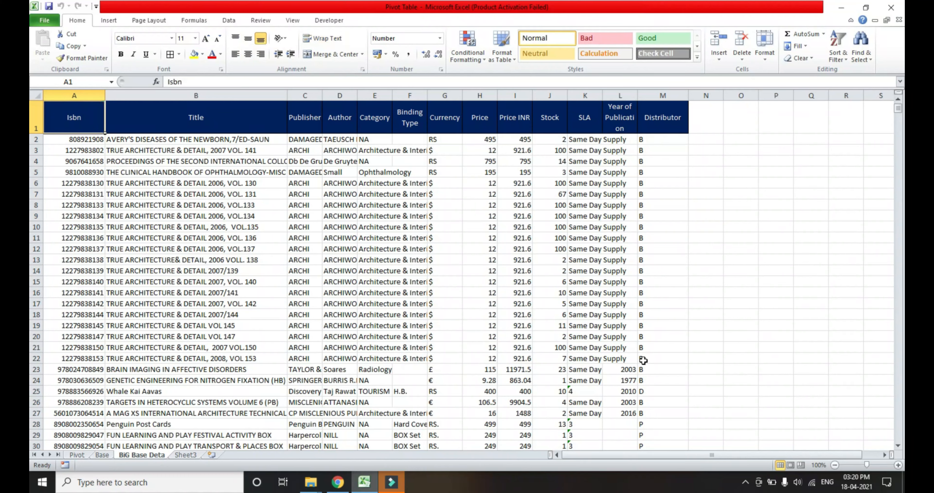
Examine the BiG Base Deta column headings from Isbn across to Binding Type.
key(Down)
key(Down)
key(Down)
key(Down)
key(Up)
key(Up)
key(Up)
key(Right)
key(Right)
key(Up)
key(Right)
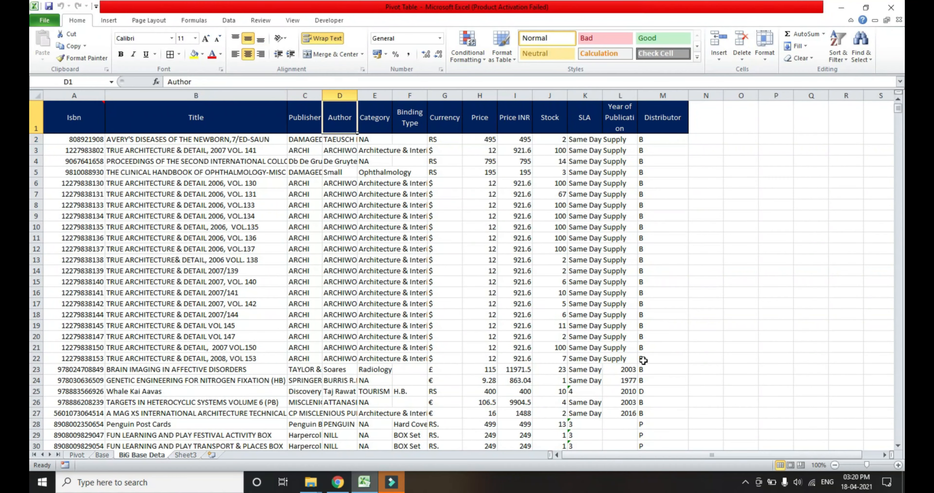
key(Right)
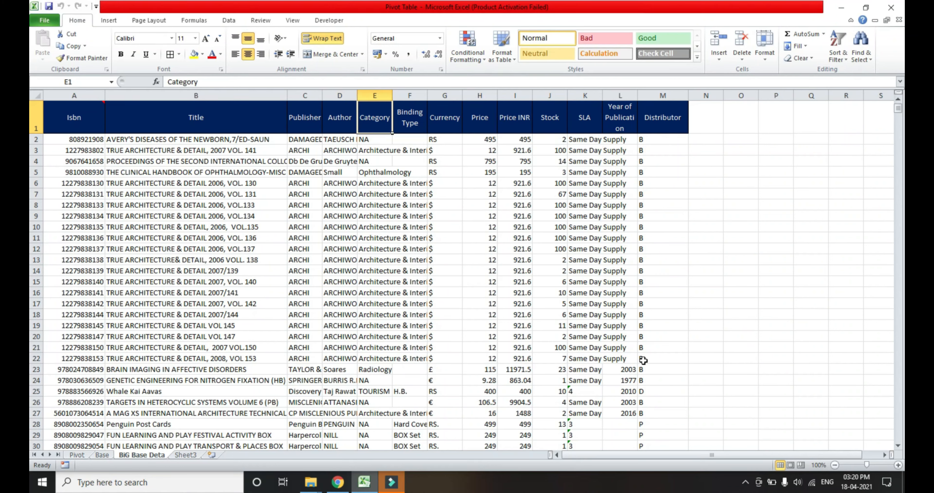
key(Right)
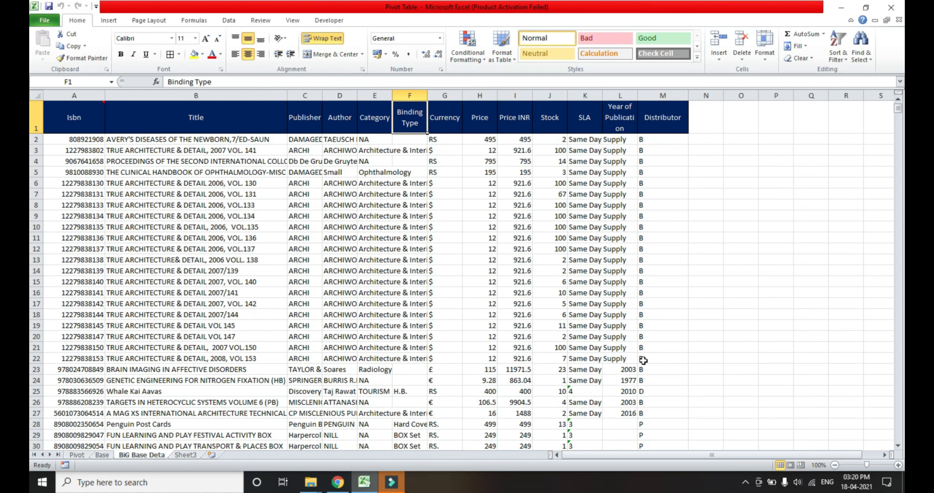
Examine the Currency, Price, Price INR, Stock and SLA columns of the book data.
key(Right)
key(Down)
key(Right)
key(Up)
key(Left)
key(Down)
key(Down)
key(Down)
key(Down)
key(Down)
key(Down)
key(Down)
key(Down)
key(Up)
key(Up)
key(Up)
key(Right)
key(Right)
Examine the Year of Publication and Distributor columns and their entries, and return to the Isbn heading in A1.
key(Right)
key(Right)
key(Right)
key(Left)
key(Up)
key(Up)
key(Up)
key(Up)
key(Up)
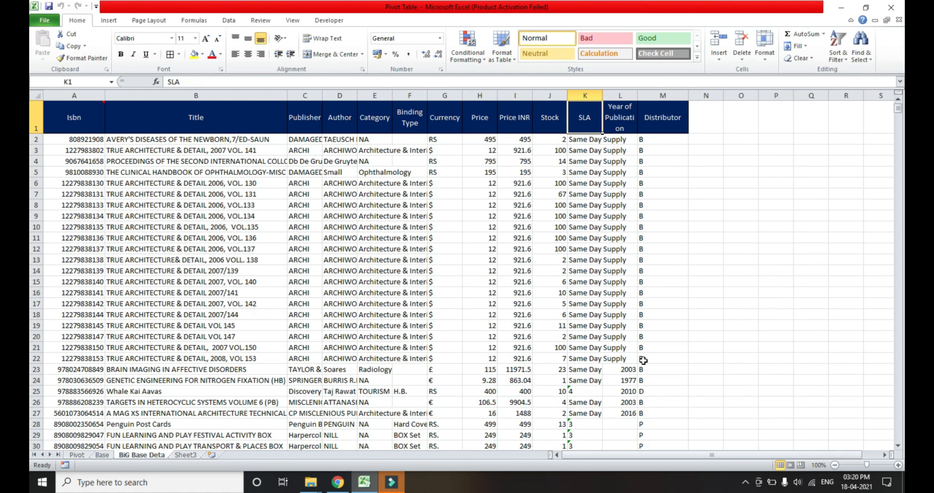
key(Right)
key(Right)
key(Down)
key(Down)
key(Down)
key(Down)
key(Down)
key(Down)
key(Down)
key(Down)
key(Down)
key(Down)
key(Down)
key(Down)
key(Down)
key(Down)
key(Down)
key(Down)
key(Down)
key(Down)
key(Down)
key(Down)
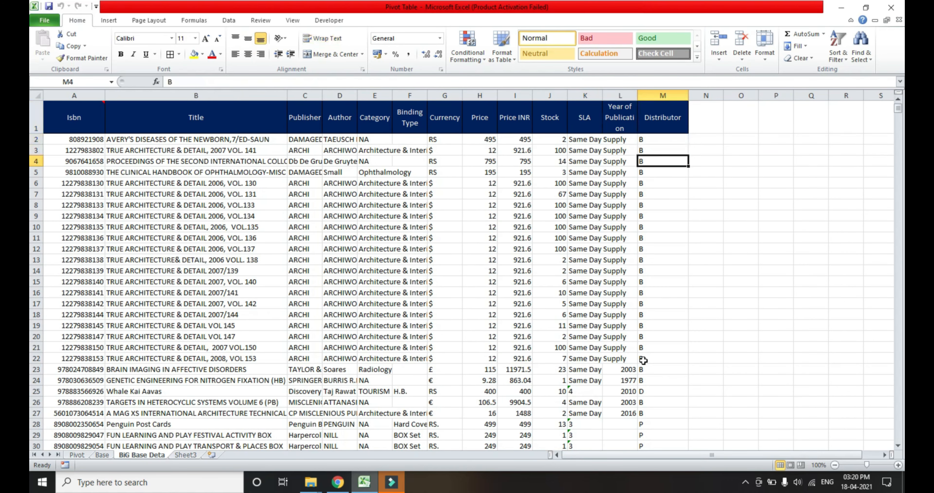
key(Down)
key(Down)
key(Down)
key(Down)
key(Down)
key(Down)
key(Down)
key(Down)
key(Down)
key(Down)
key(Down)
key(Down)
key(Down)
key(Down)
key(Down)
key(Down)
key(Down)
key(Down)
key(Down)
key(Down)
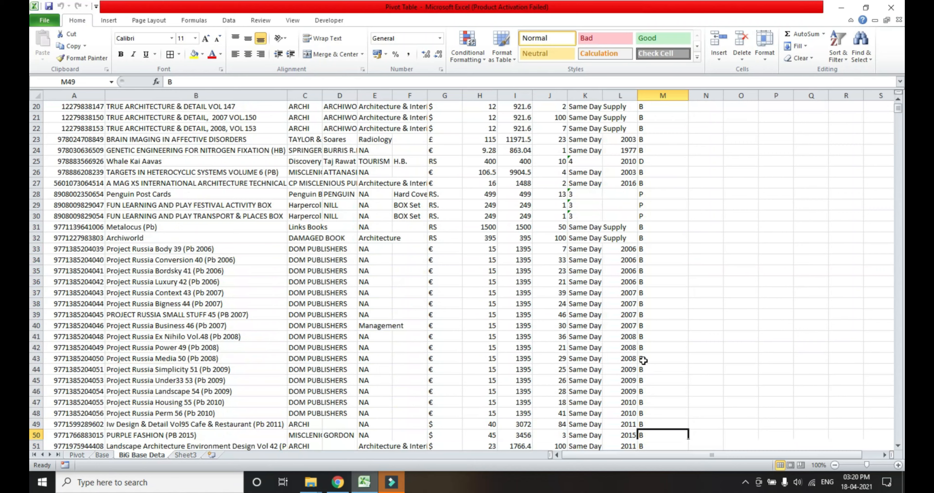
key(ctrl+Up)
key(Left)
key(Left)
key(Down)
key(Down)
key(Right)
key(Up)
key(Up)
key(Left)
key(ctrl+Left)
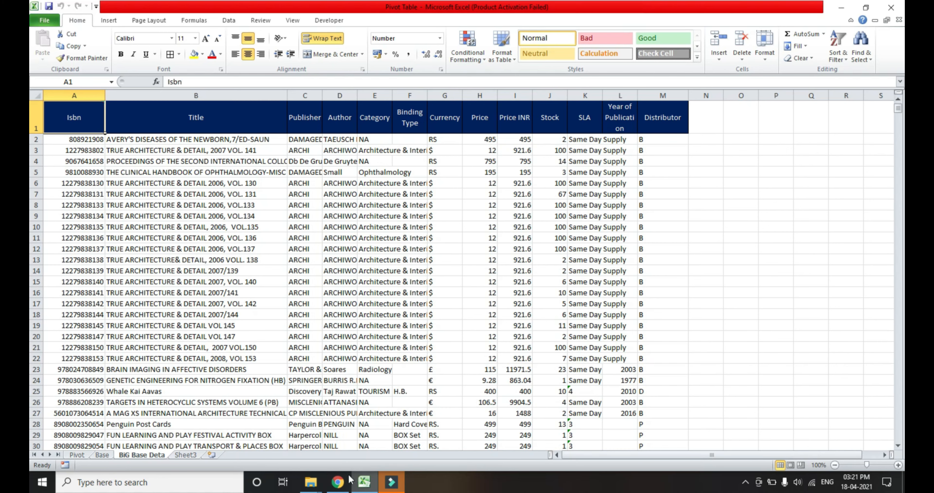
Switch to Chrome and open the home page of the Together Books Distributor website.
click(339, 482)
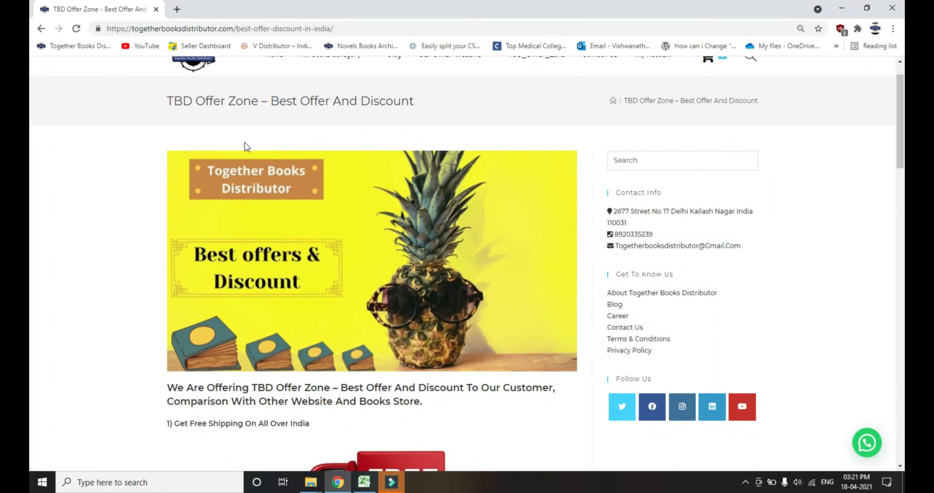
scroll(244, 155, up, 2)
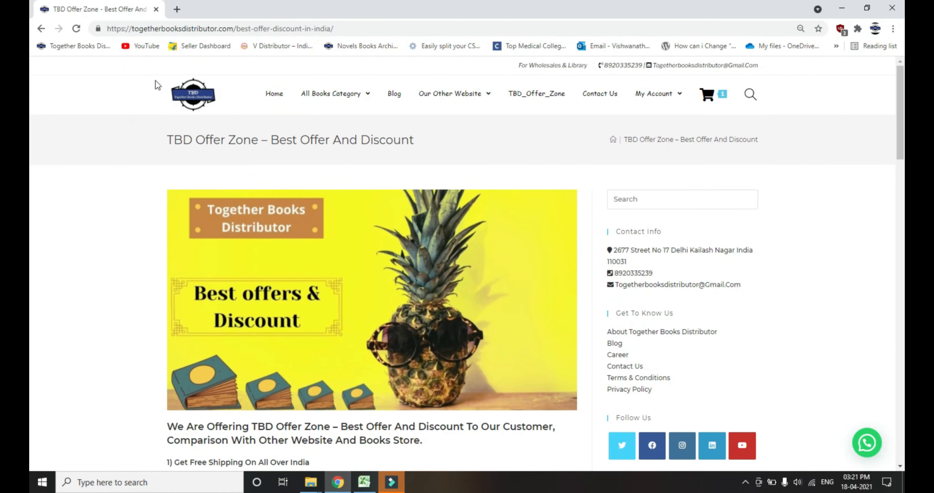
click(175, 91)
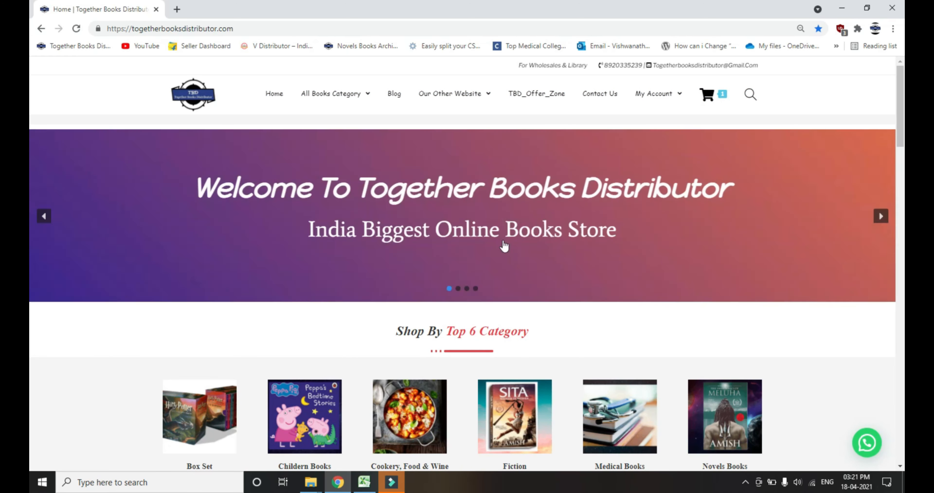
Look through the bookstore's home page, from the banner and top categories down to the shopping benefits and book category list.
scroll(504, 245, down, 3)
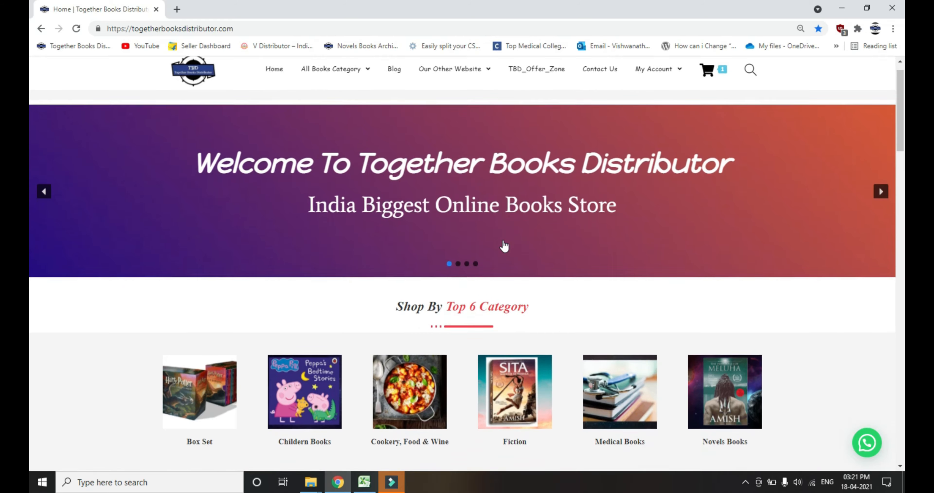
scroll(504, 245, up, 3)
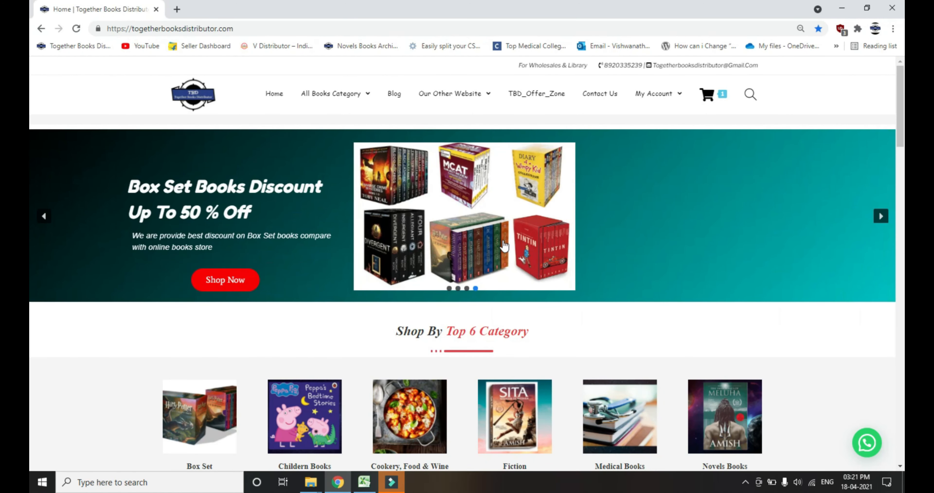
scroll(504, 245, down, 10)
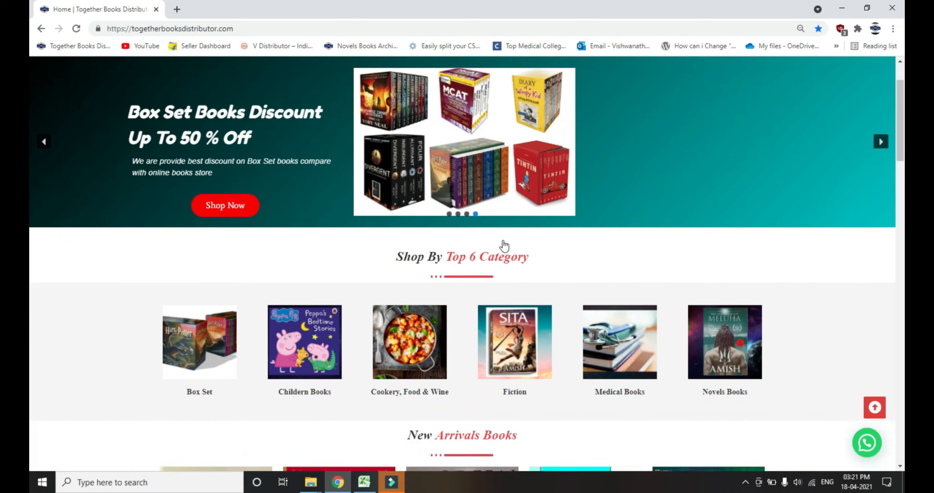
scroll(504, 245, down, 15)
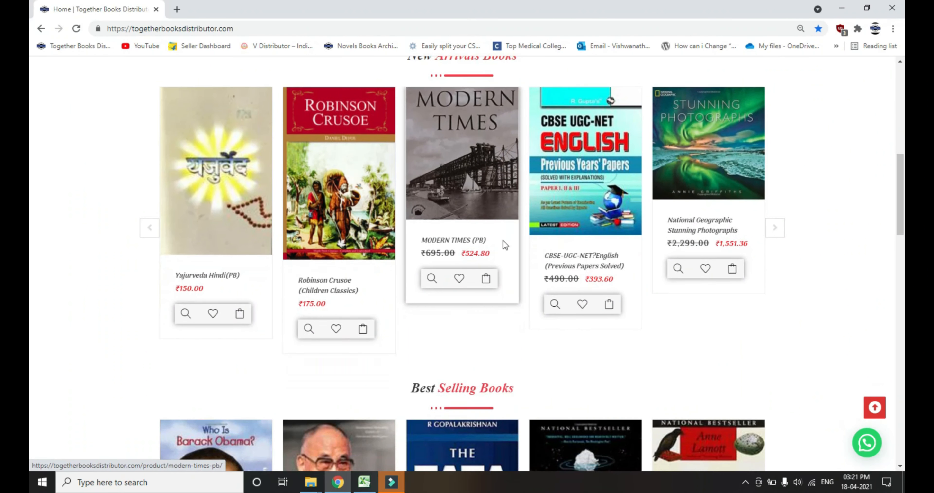
scroll(503, 240, down, 15)
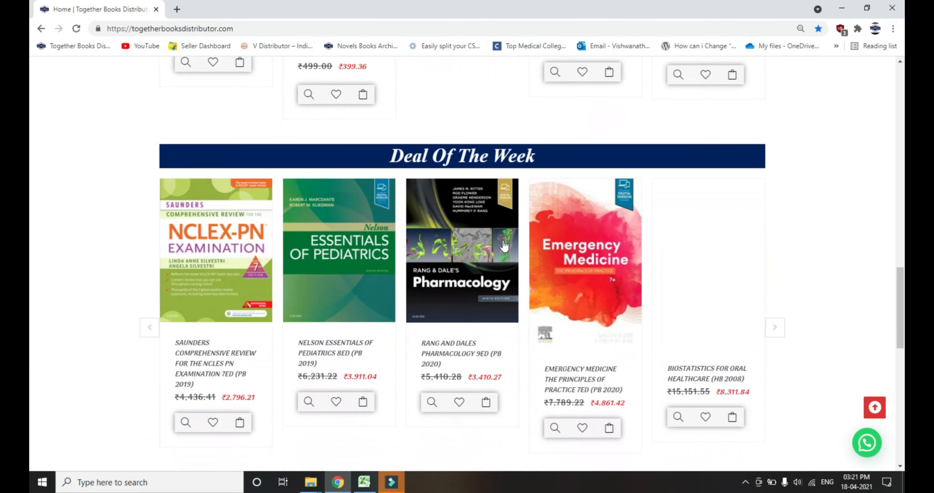
scroll(503, 241, up, 3)
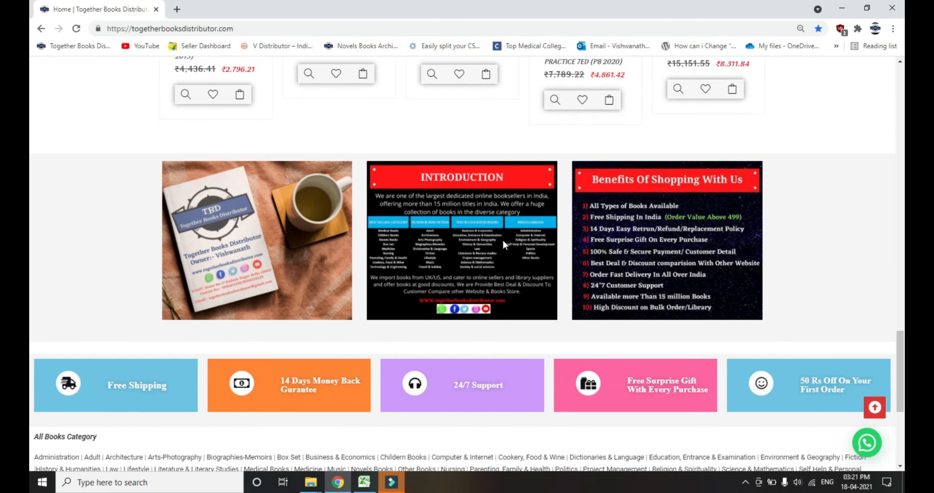
scroll(503, 242, down, 3)
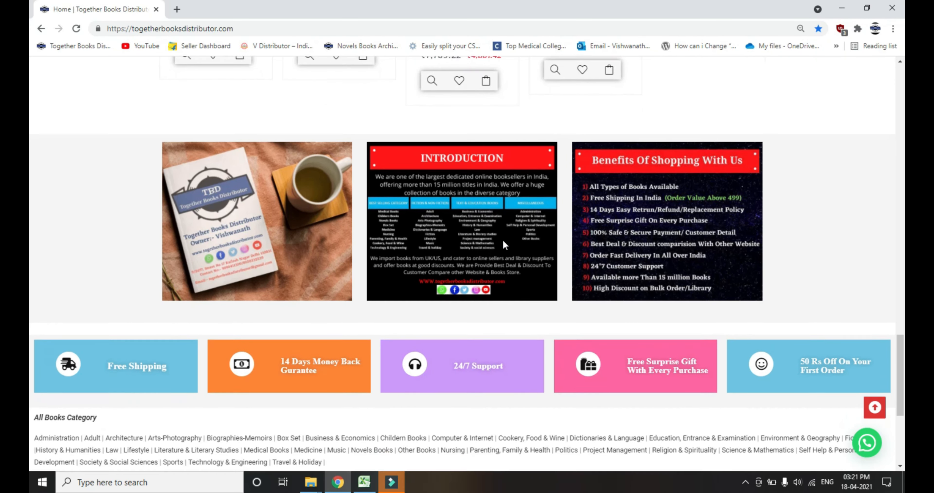
scroll(502, 240, down, 5)
scroll(503, 240, up, 15)
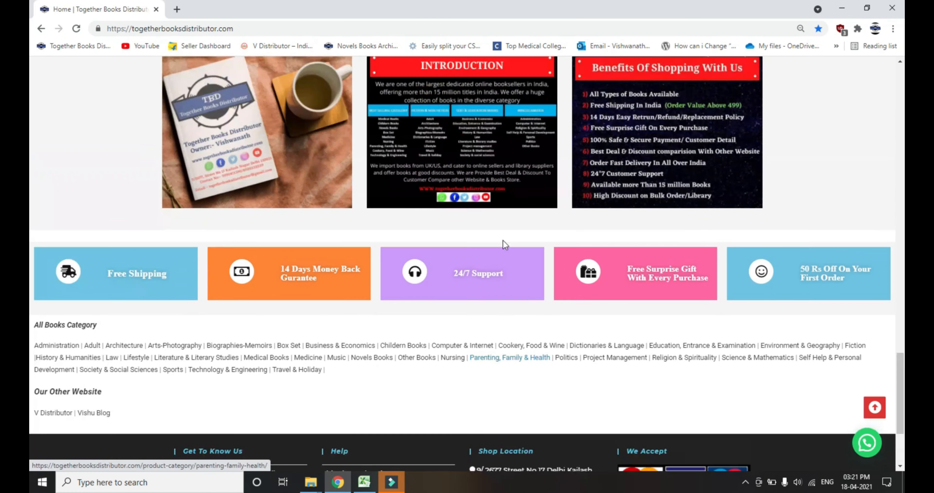
scroll(503, 240, up, 15)
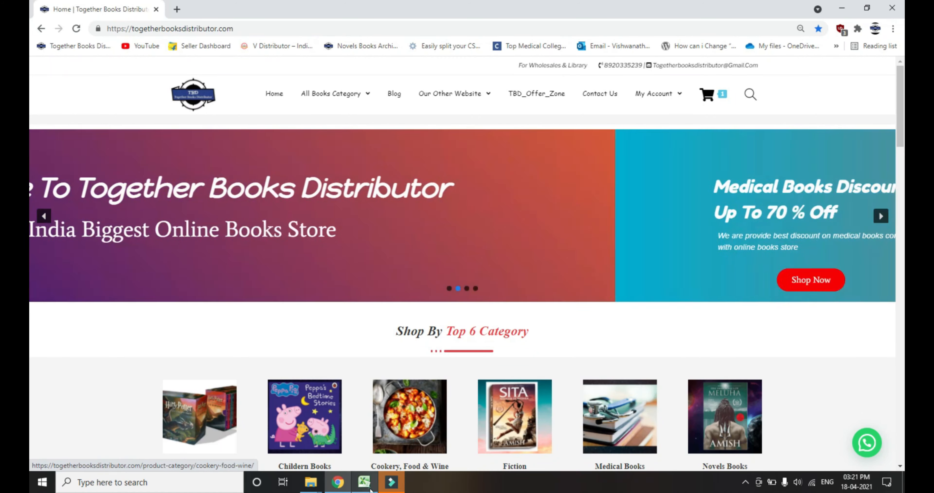
Switch back to Excel and select all ISBN values on the BiG Base Deta sheet from A2 to the last record.
click(364, 482)
key(Down)
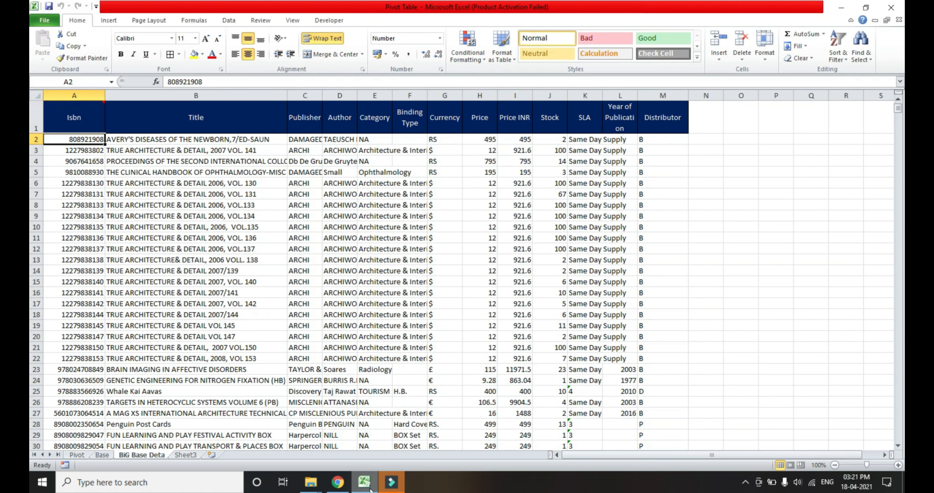
key(ctrl+shift+Down)
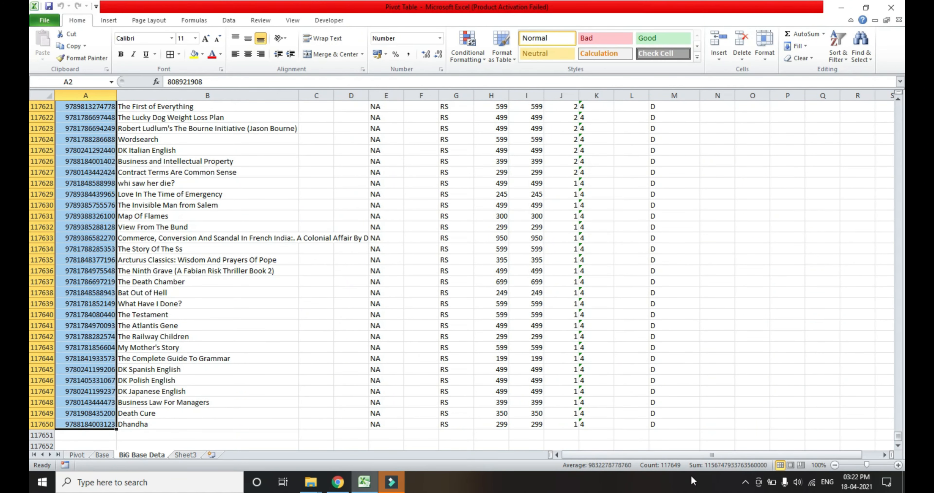
Check the extent of the ISBN column again and return to the Isbn heading in A1.
key(ctrl+Up)
key(Down)
key(ctrl+shift+Down)
key(ctrl+Up)
key(Right)
key(Right)
key(Left)
key(Left)
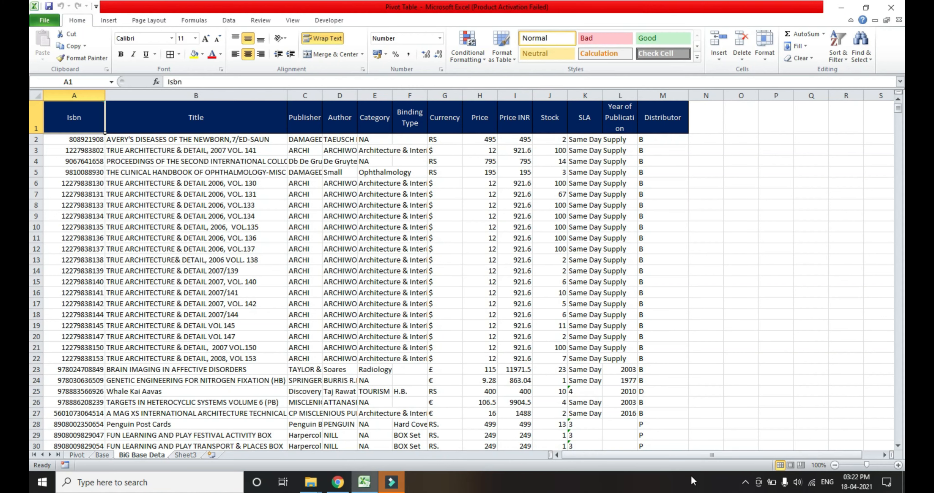
key(Right)
key(Left)
Insert a PivotTable from the whole book dataset, A1 to M117650, on a new worksheet and add Distributor to the row labels.
key(ctrl+shift+End)
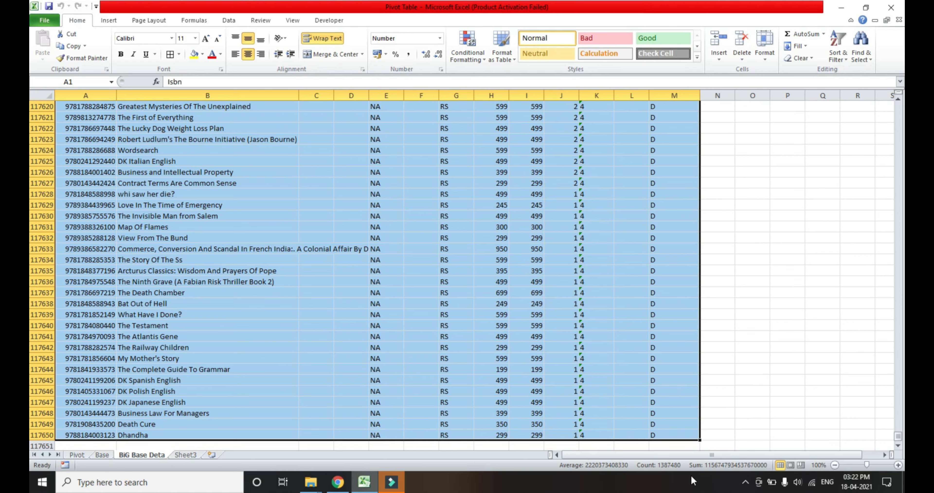
key(alt)
key(n)
key(v)
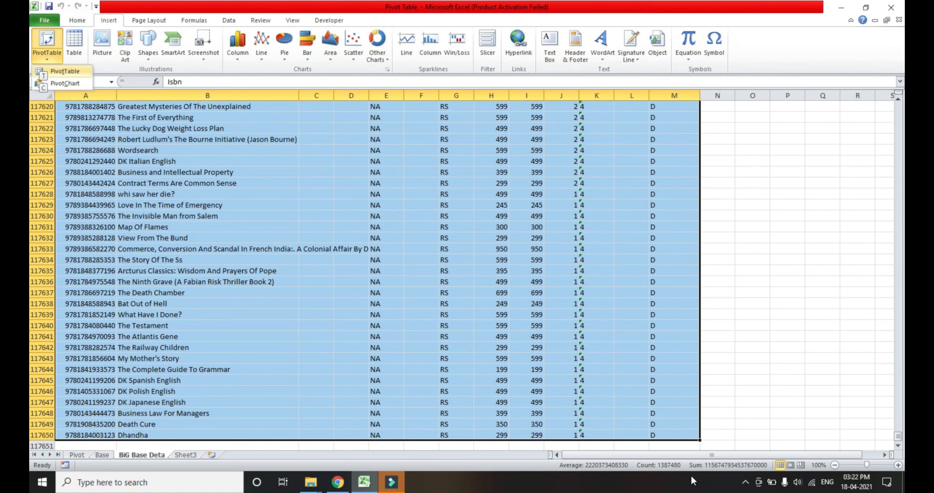
key(t)
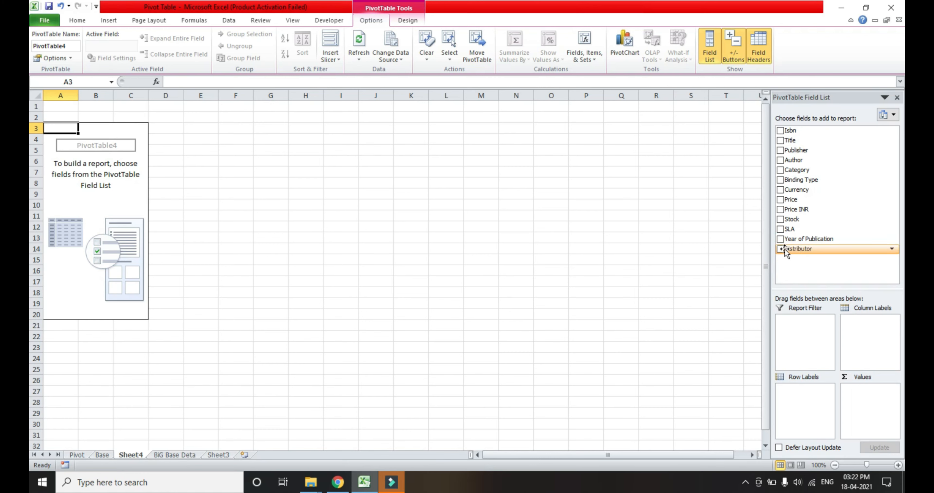
drag(783, 249, 797, 392)
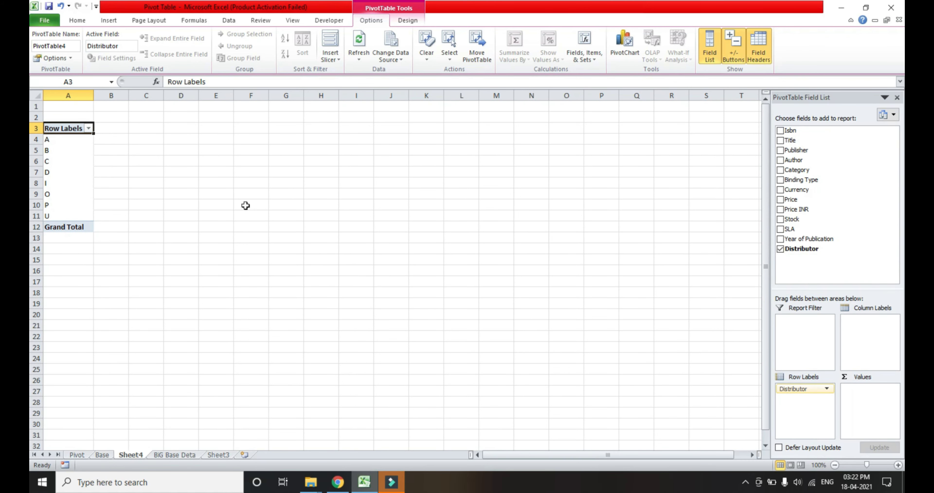
Go through the distributor codes in the PivotTable and select them all to check how many there are.
key(Down)
key(Down)
key(Down)
key(Down)
key(Down)
key(Down)
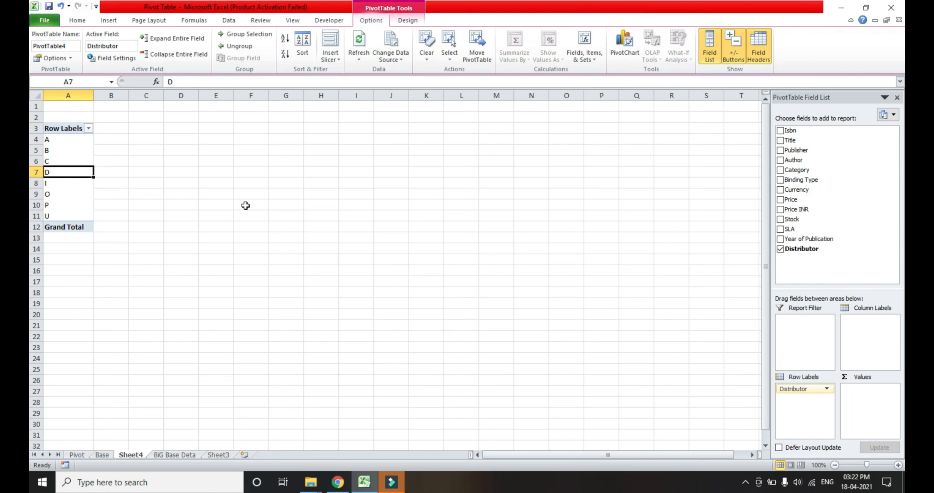
key(Down)
key(Down)
key(Up)
key(Up)
key(Up)
key(Up)
key(Up)
key(Up)
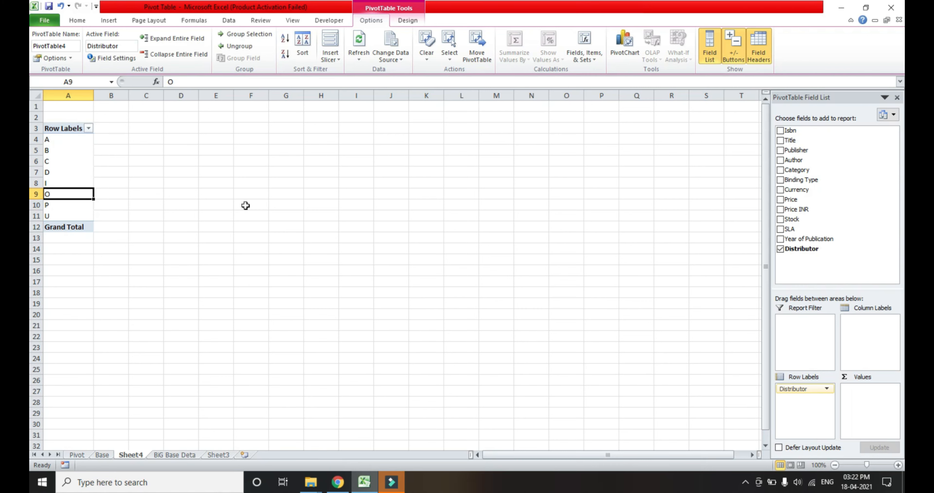
key(Up)
key(ctrl+shift+Down)
key(shift+Up)
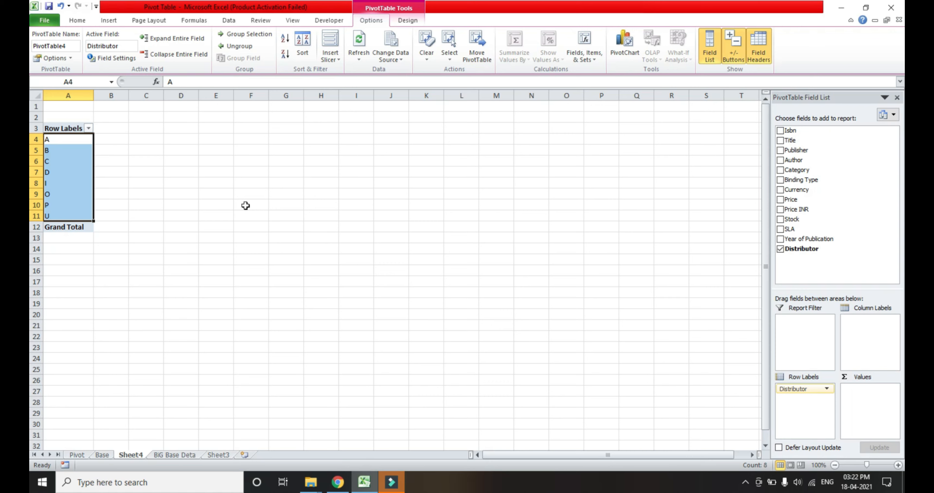
key(Right)
key(Left)
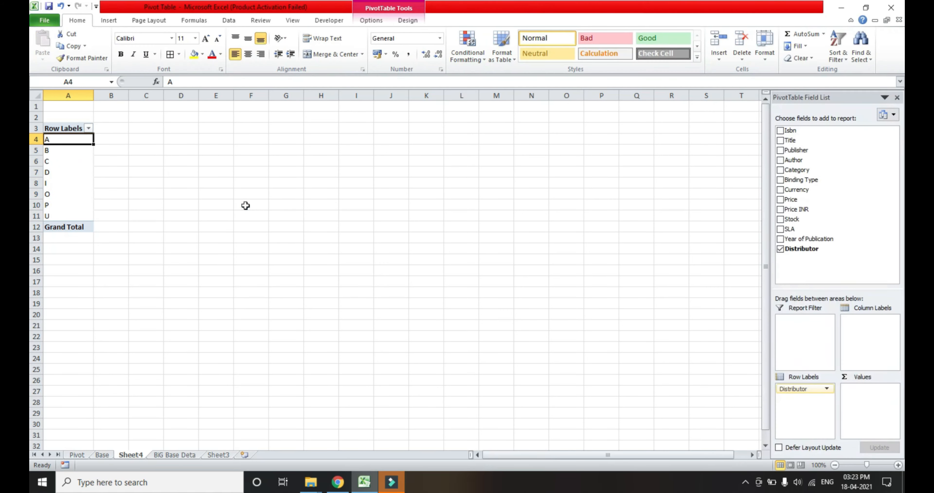
Enable the classic PivotTable layout for the new distributor PivotTable.
right_click(72, 168)
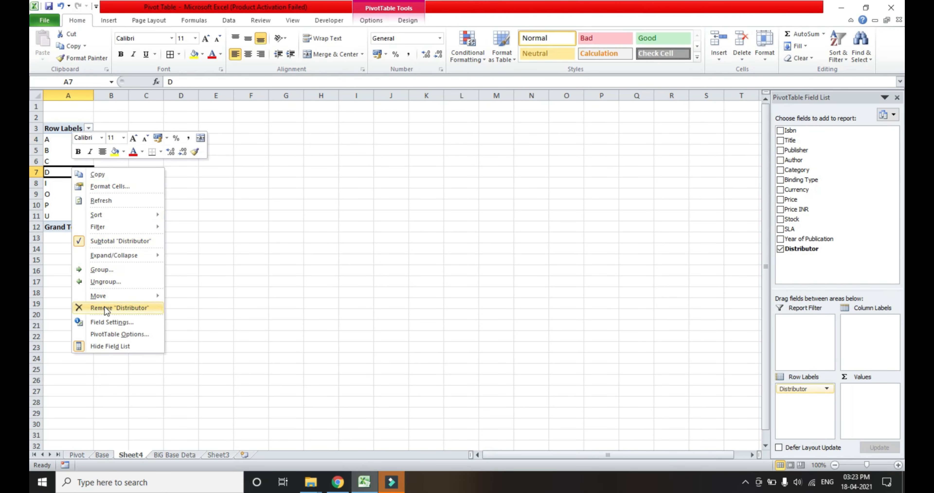
click(108, 333)
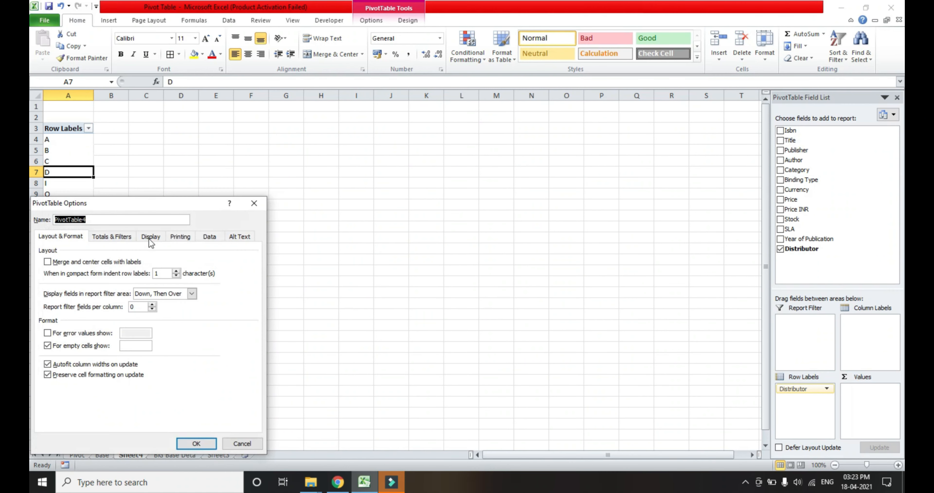
click(151, 237)
click(56, 317)
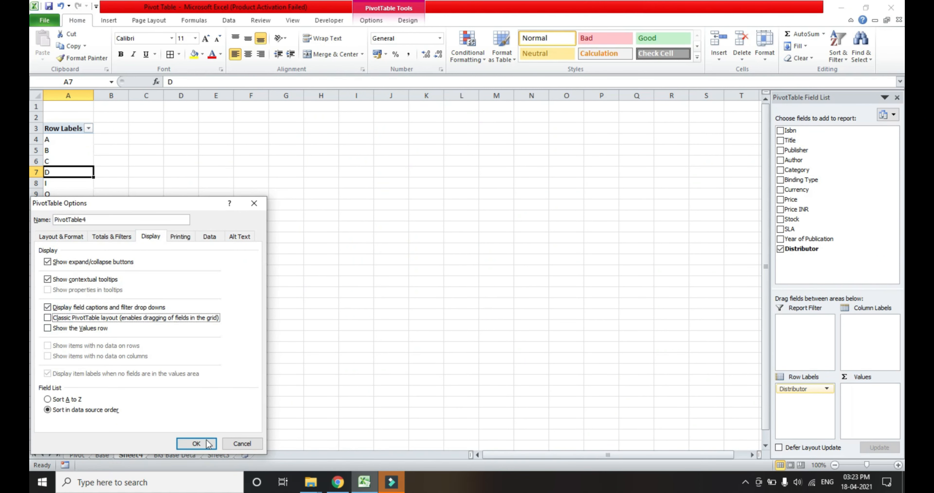
click(47, 317)
click(196, 443)
Add the Title field to the PivotTable's values to count the titles per distributor.
key(Right)
key(Left)
key(Up)
key(Up)
key(Up)
key(Up)
key(Down)
key(Down)
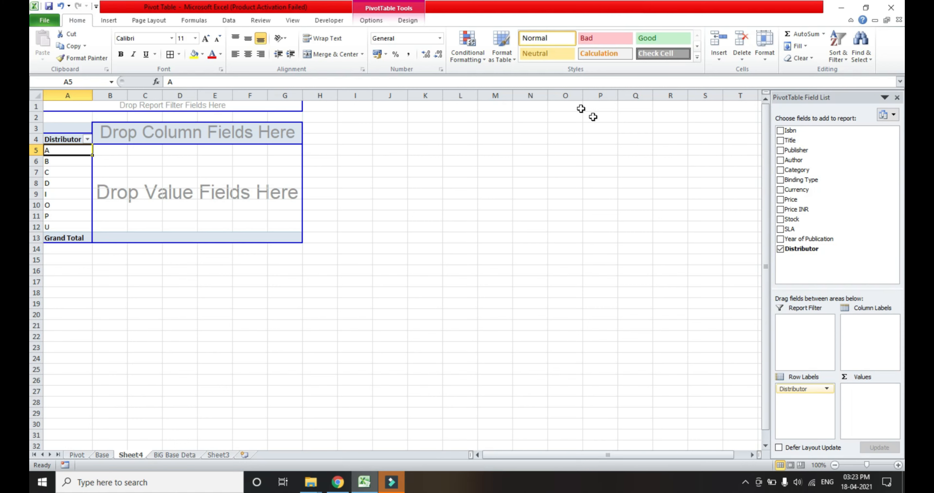
drag(790, 140, 864, 394)
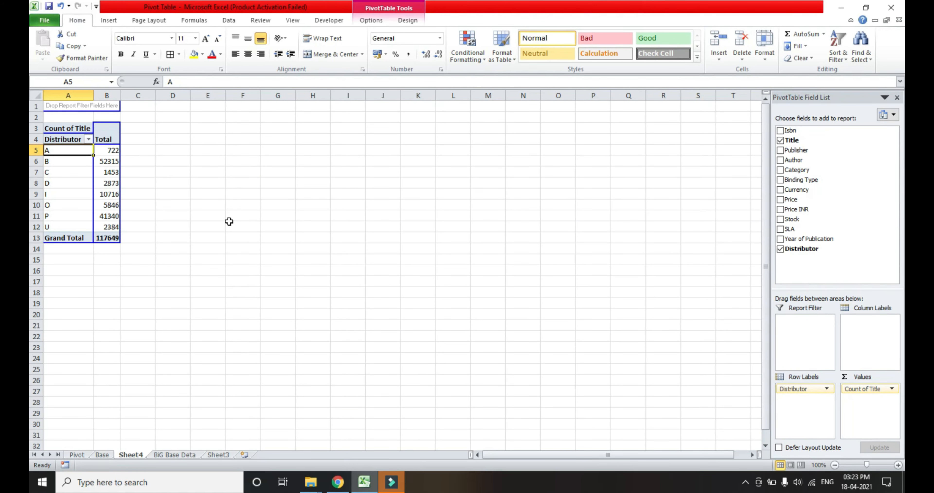
Examine the title counts of the individual distributors one after another, starting with distributor A.
key(Right)
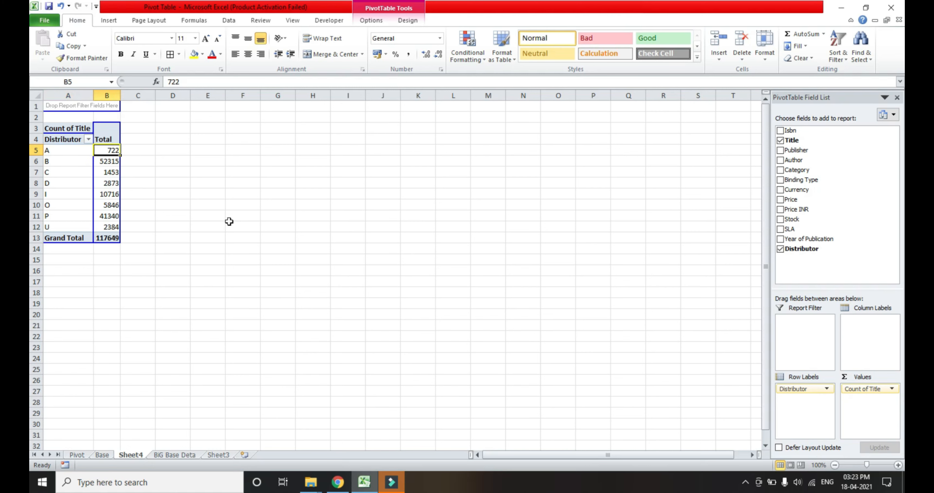
key(Down)
key(Left)
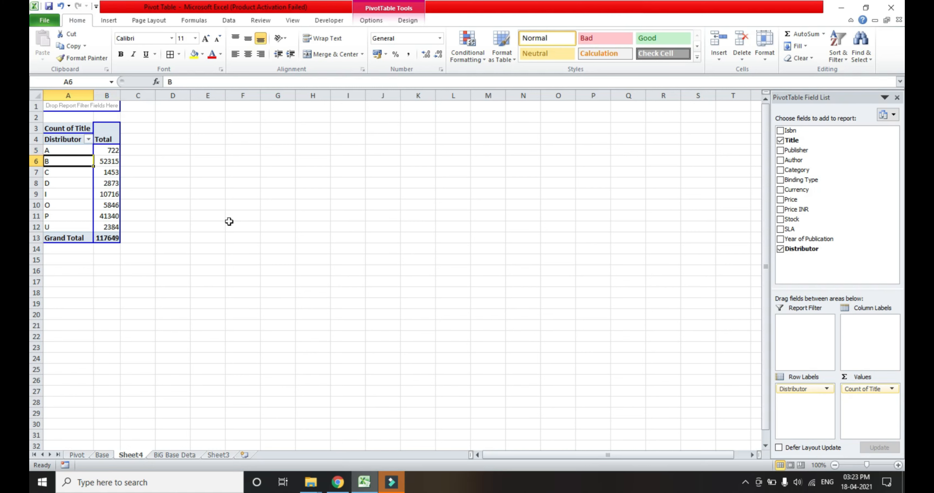
key(Right)
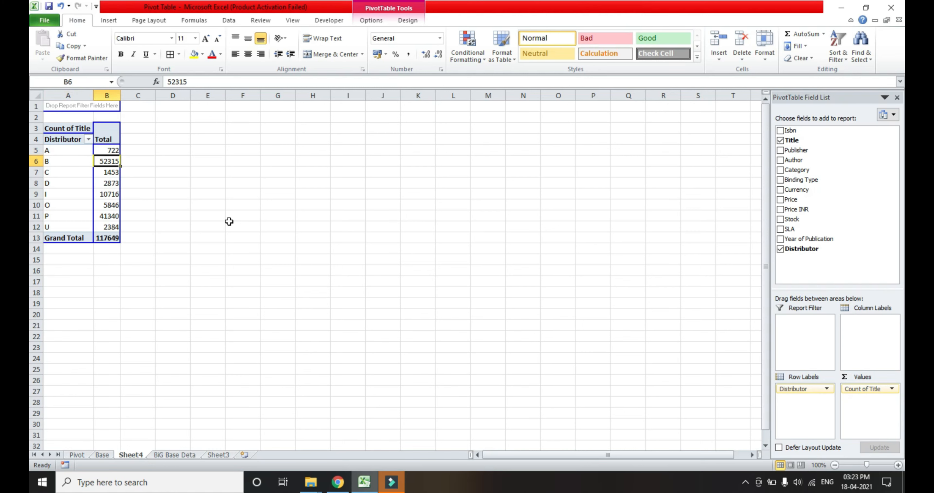
key(Down)
key(Left)
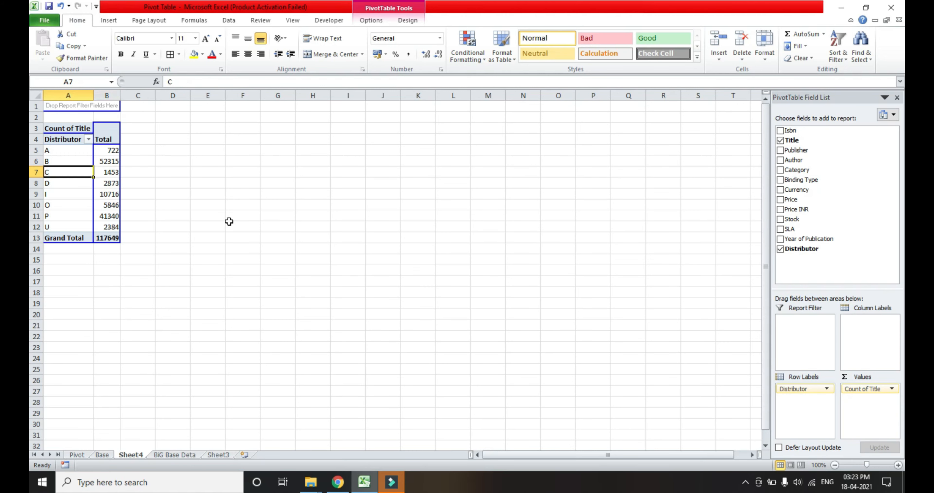
key(Right)
key(Down)
key(Down)
key(Down)
key(Down)
key(Down)
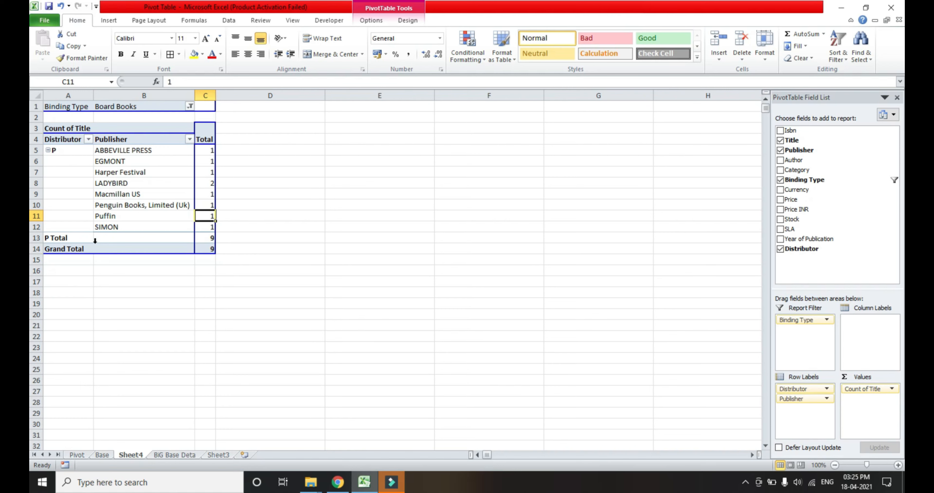